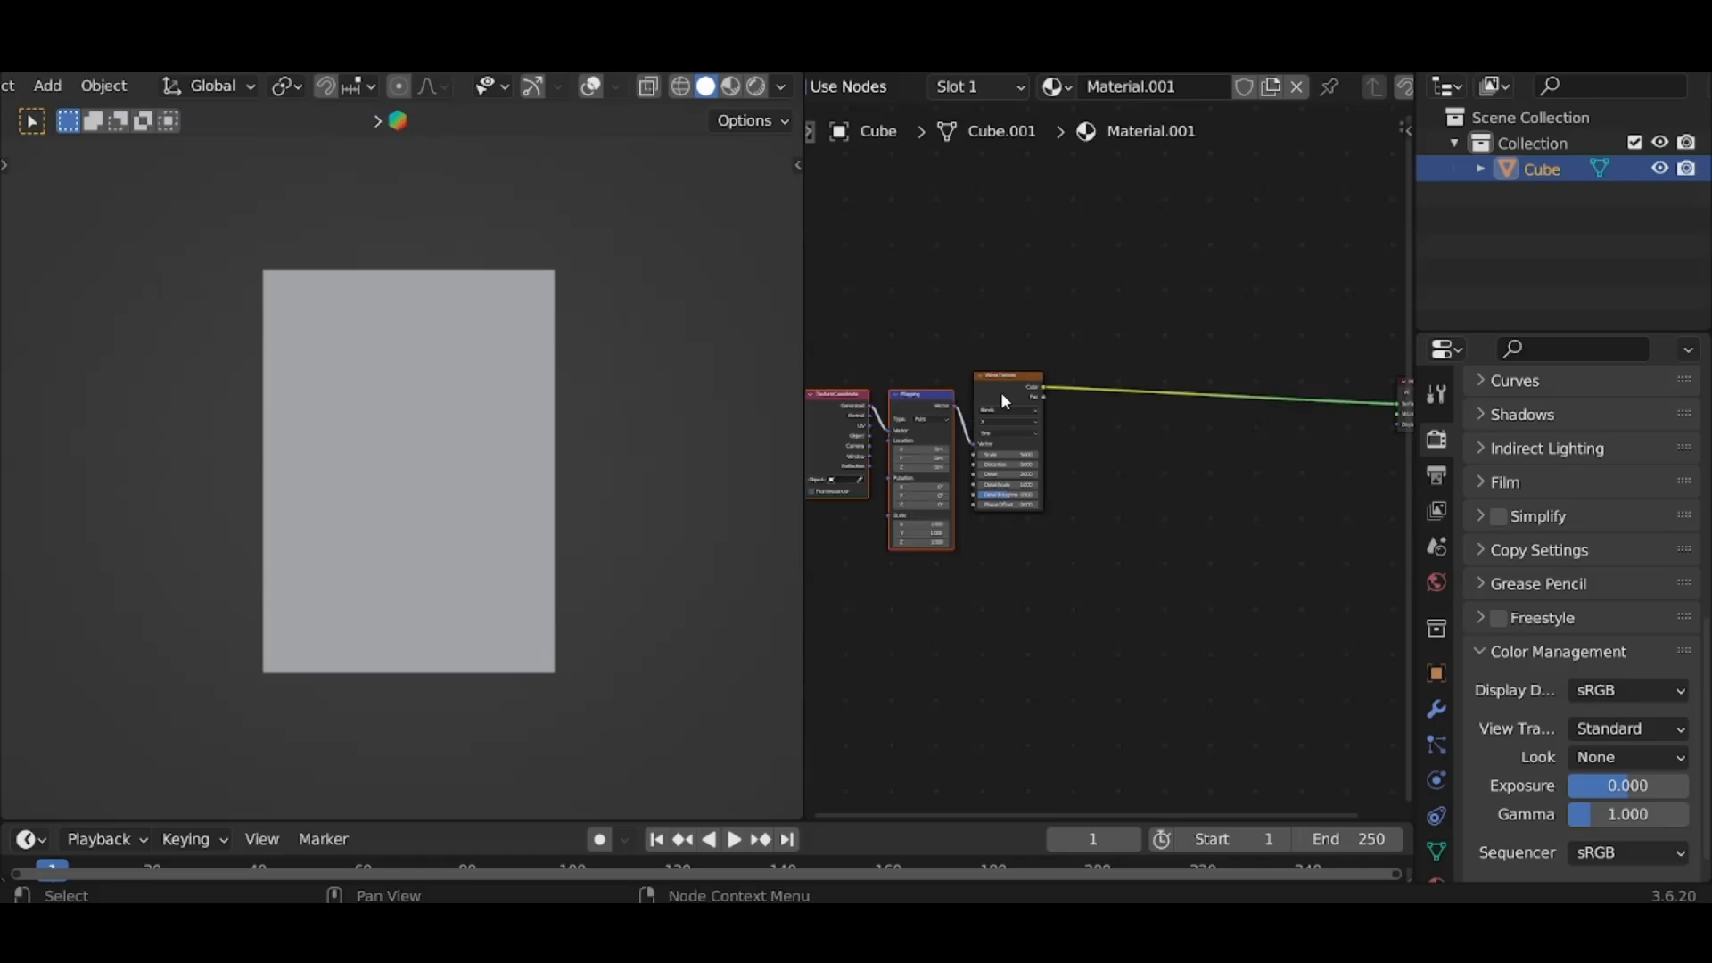
Connect the Texture Coordinate node's Object output to the Mapping node's Vector input.
key("Home")
left_click_drag(977, 445, 1007, 442)
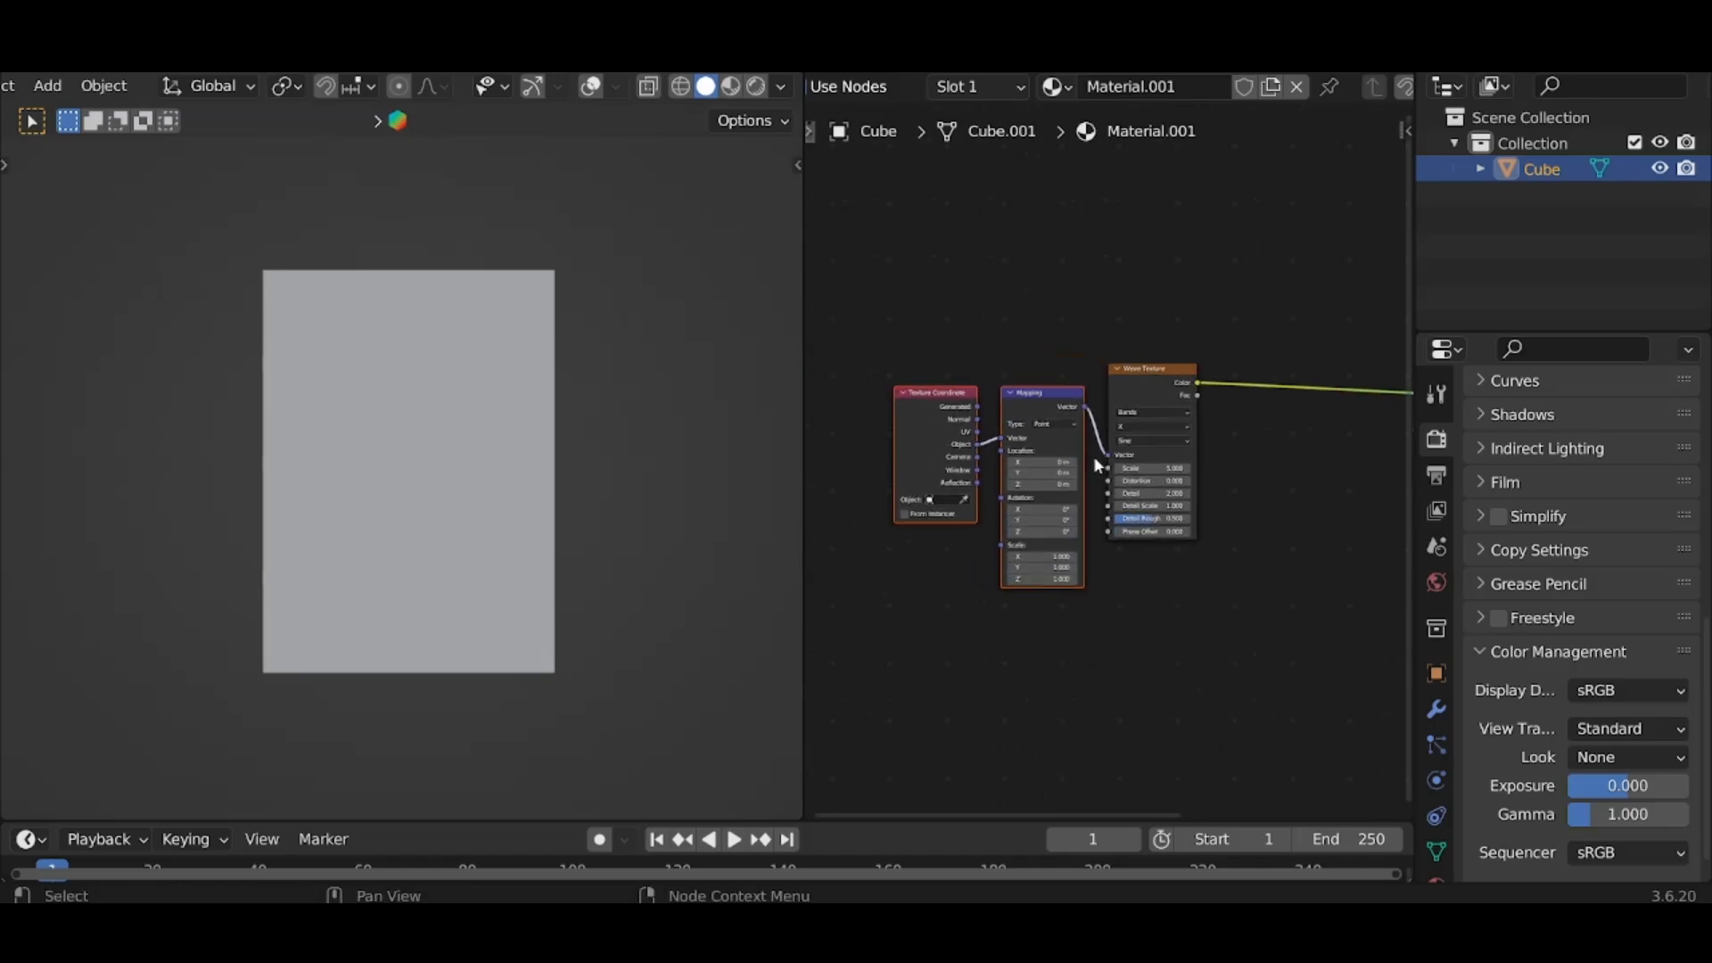
scroll(1094, 458, "up", 1)
middle_click_drag(1093, 458, 992, 446)
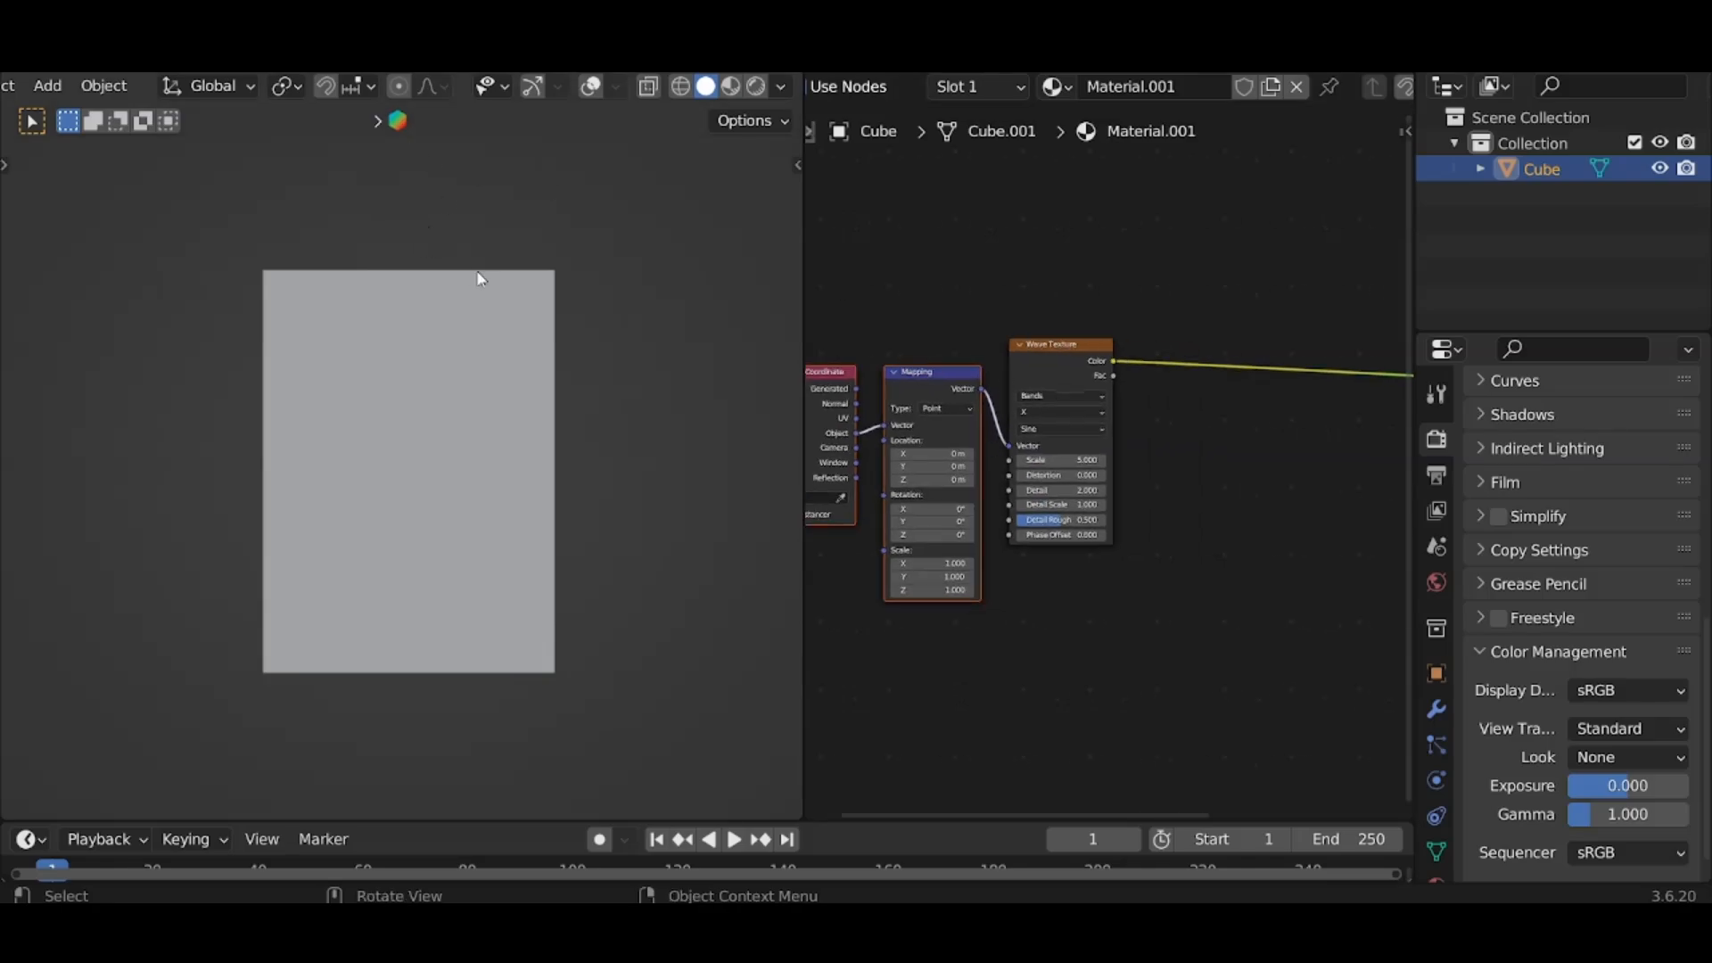
Show the viewport in Material Preview shading with Scene Lights and Scene World enabled.
key("z")
left_click(527, 485)
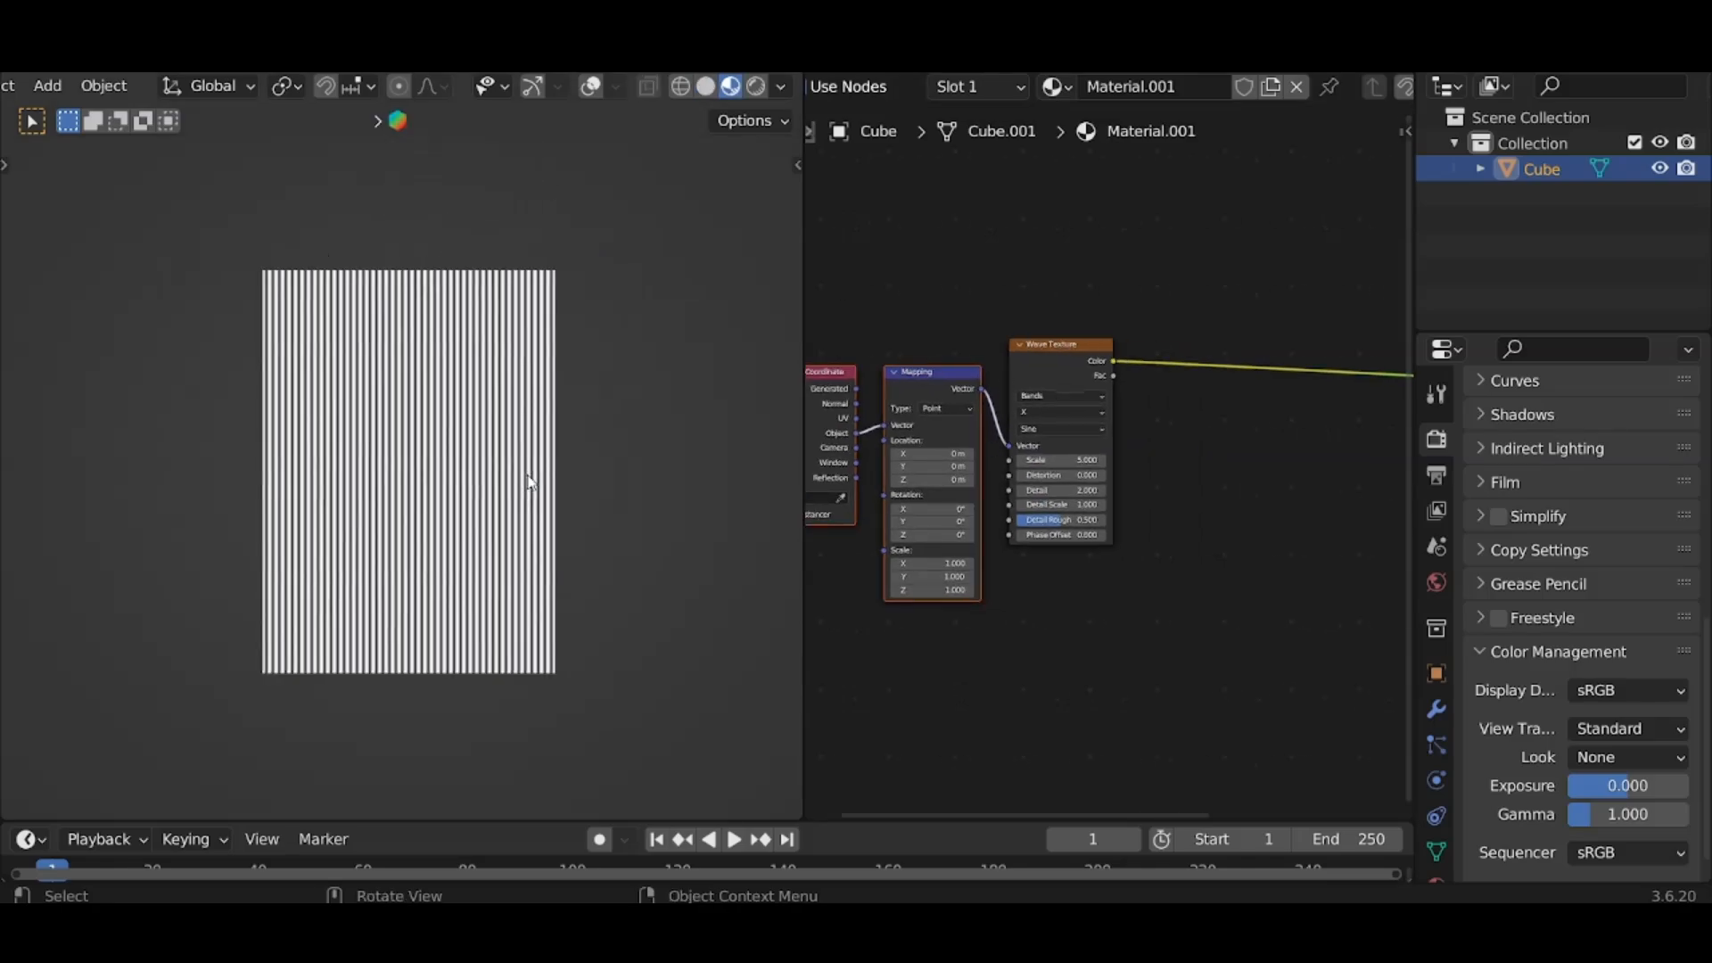
left_click(781, 86)
left_click(669, 212)
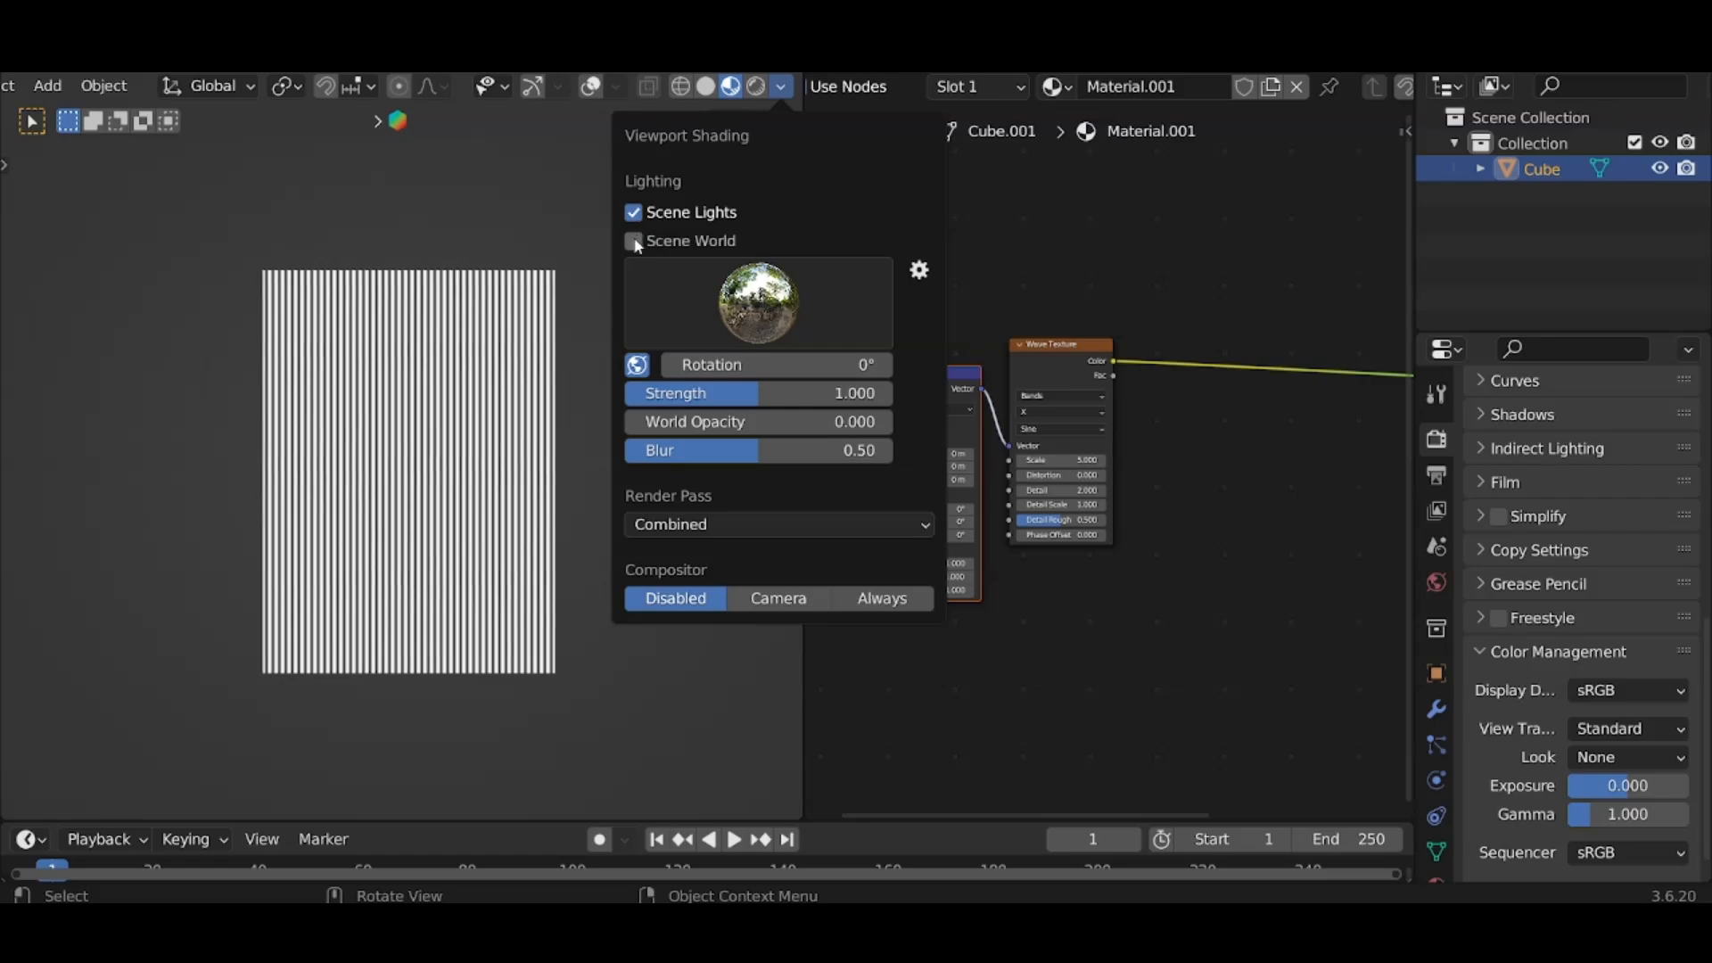
left_click(668, 241)
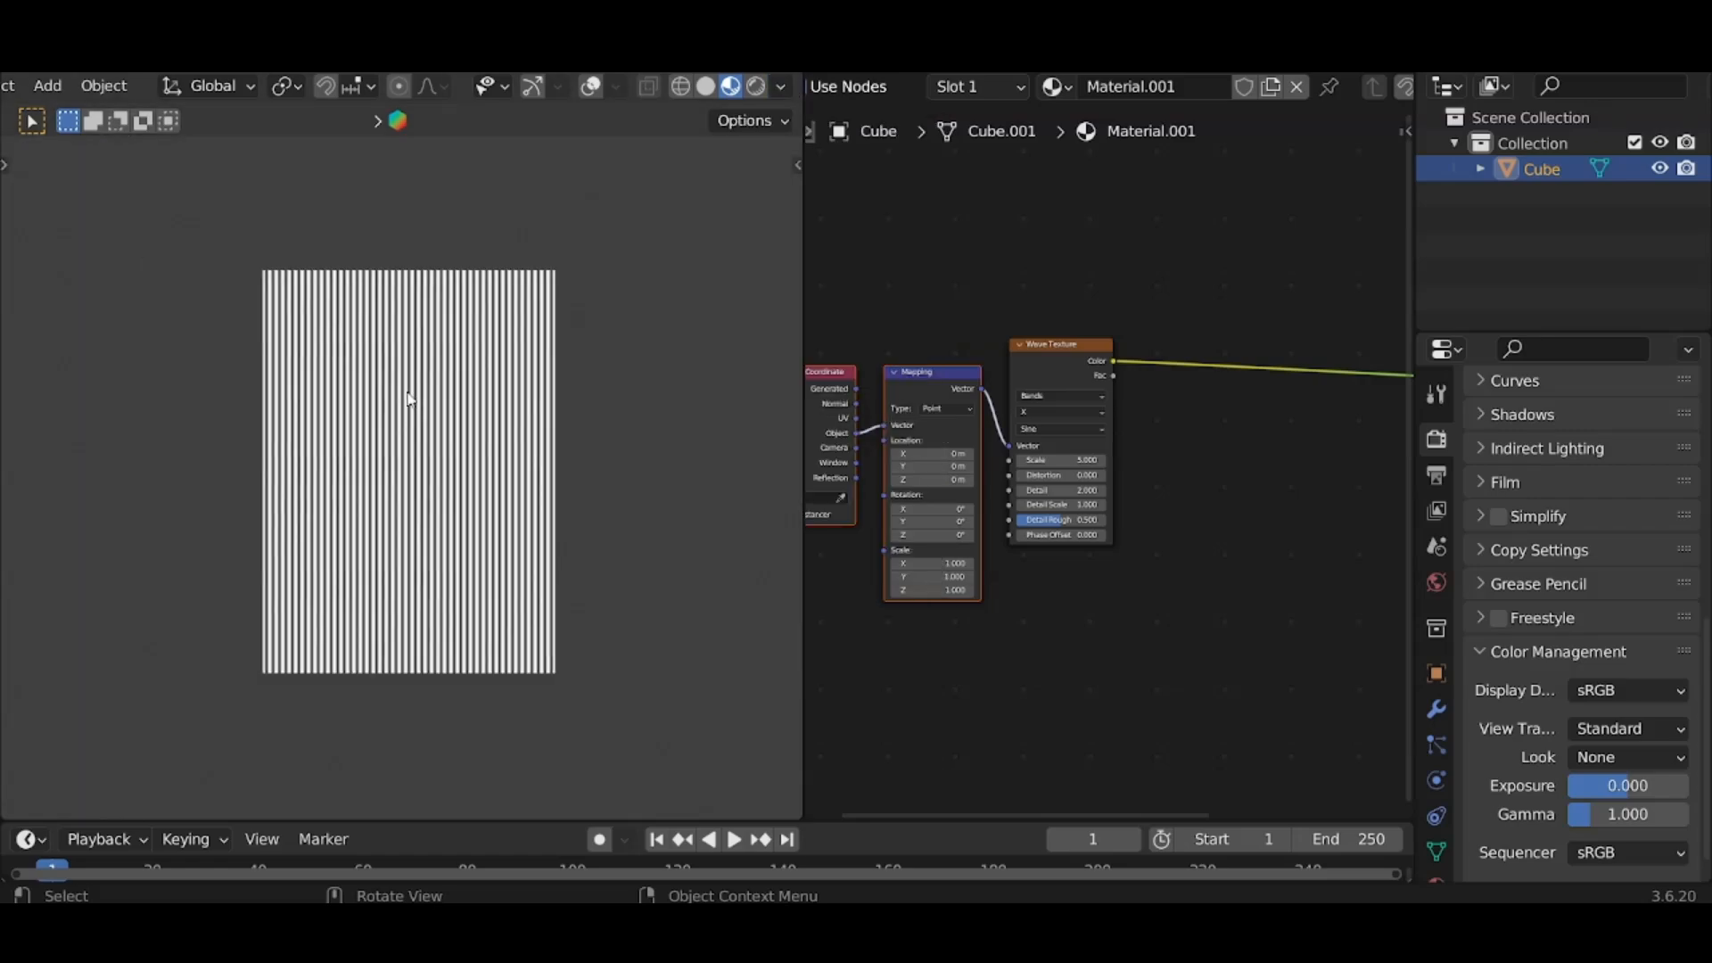
left_click(782, 88)
Try the Z bands direction on the Wave Texture and set it back to X.
scroll(550, 443, "up", 1)
middle_click_drag(550, 443, 569, 446, "shift")
scroll(1046, 453, "up", 1)
middle_click_drag(1044, 453, 982, 448)
scroll(955, 445, "up", 3)
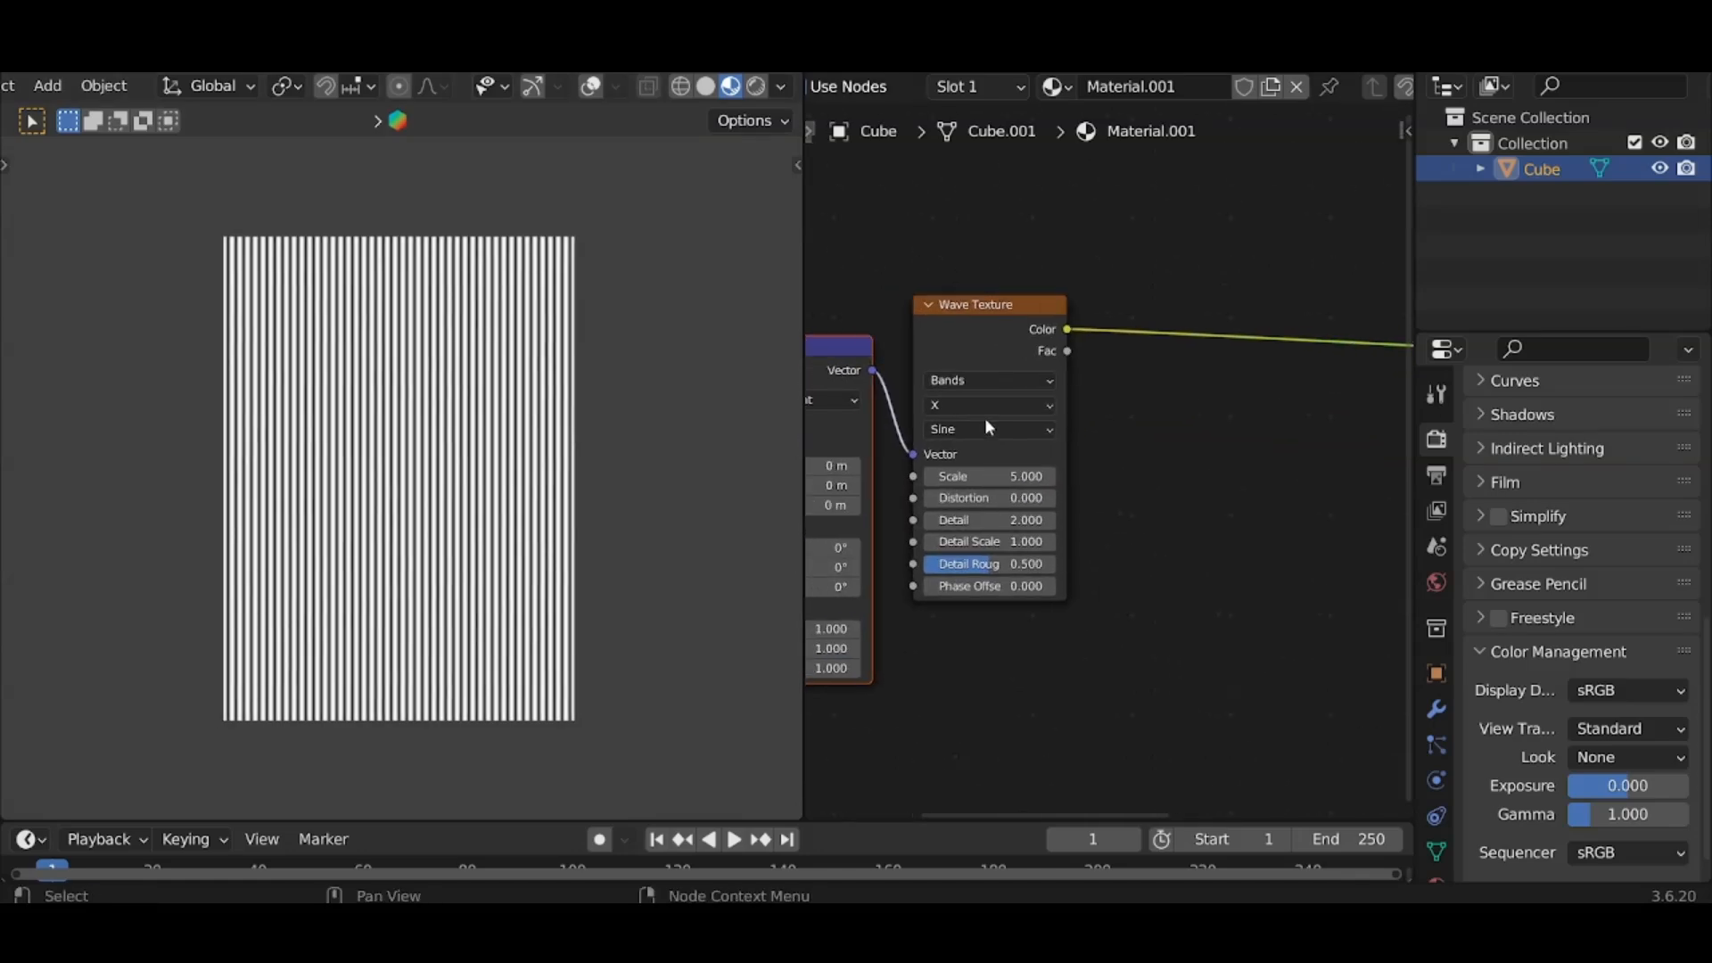
left_click(1018, 411)
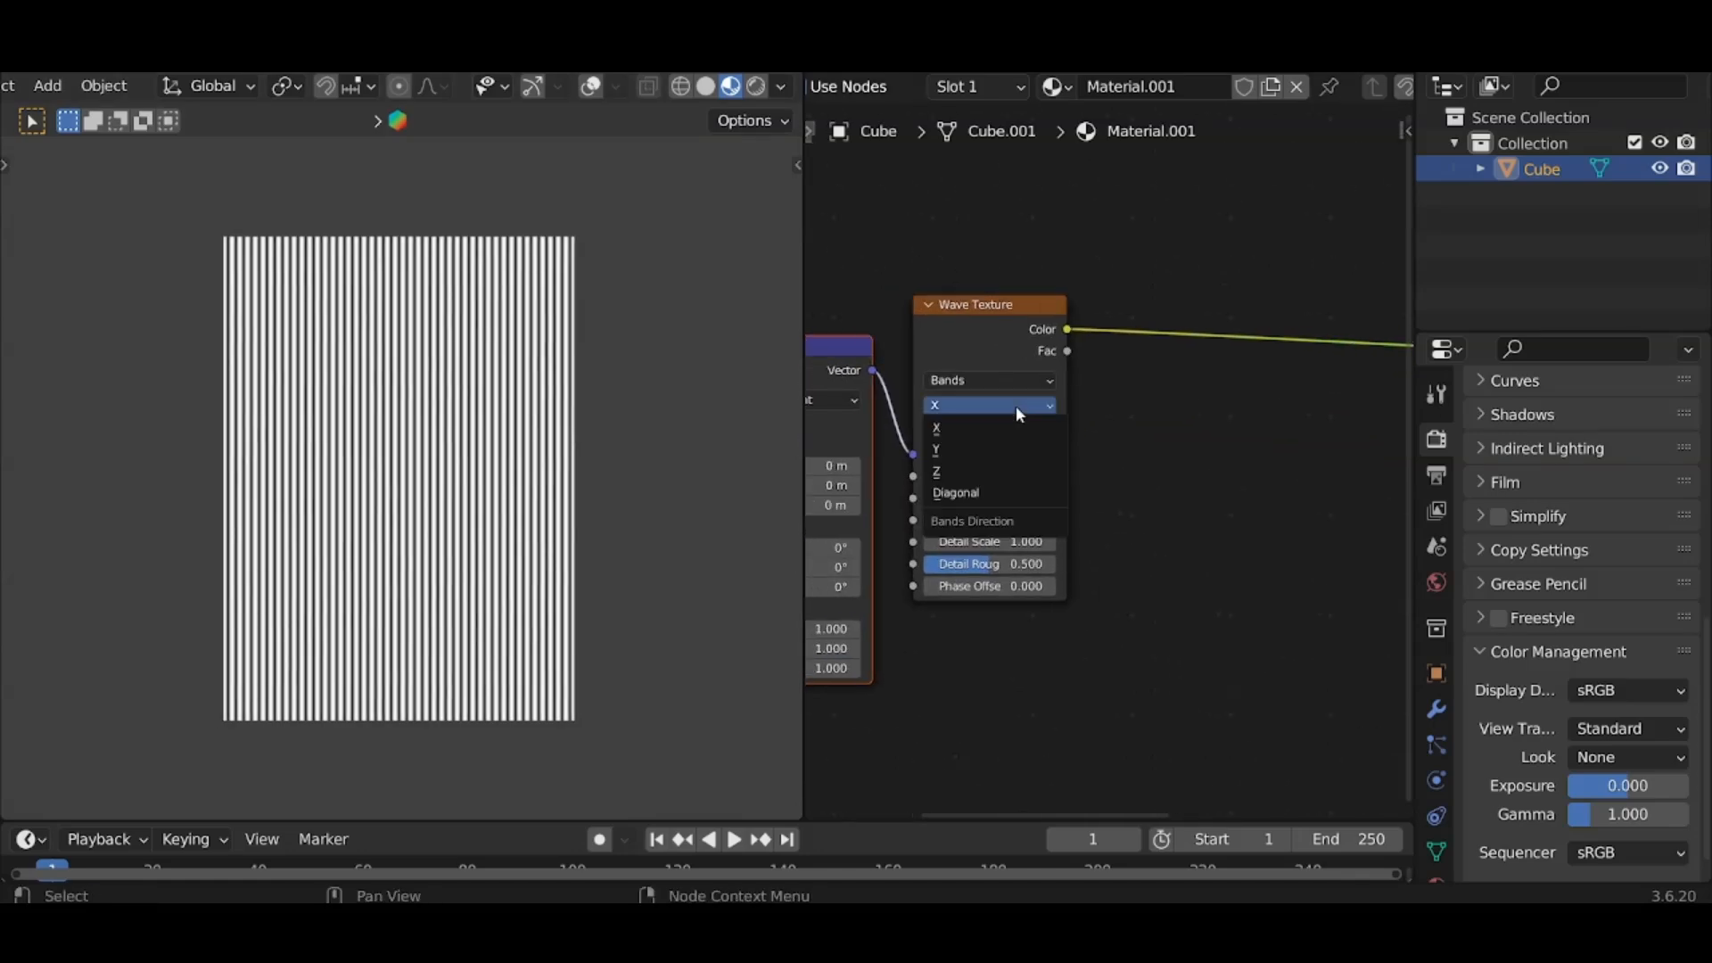
left_click(998, 475)
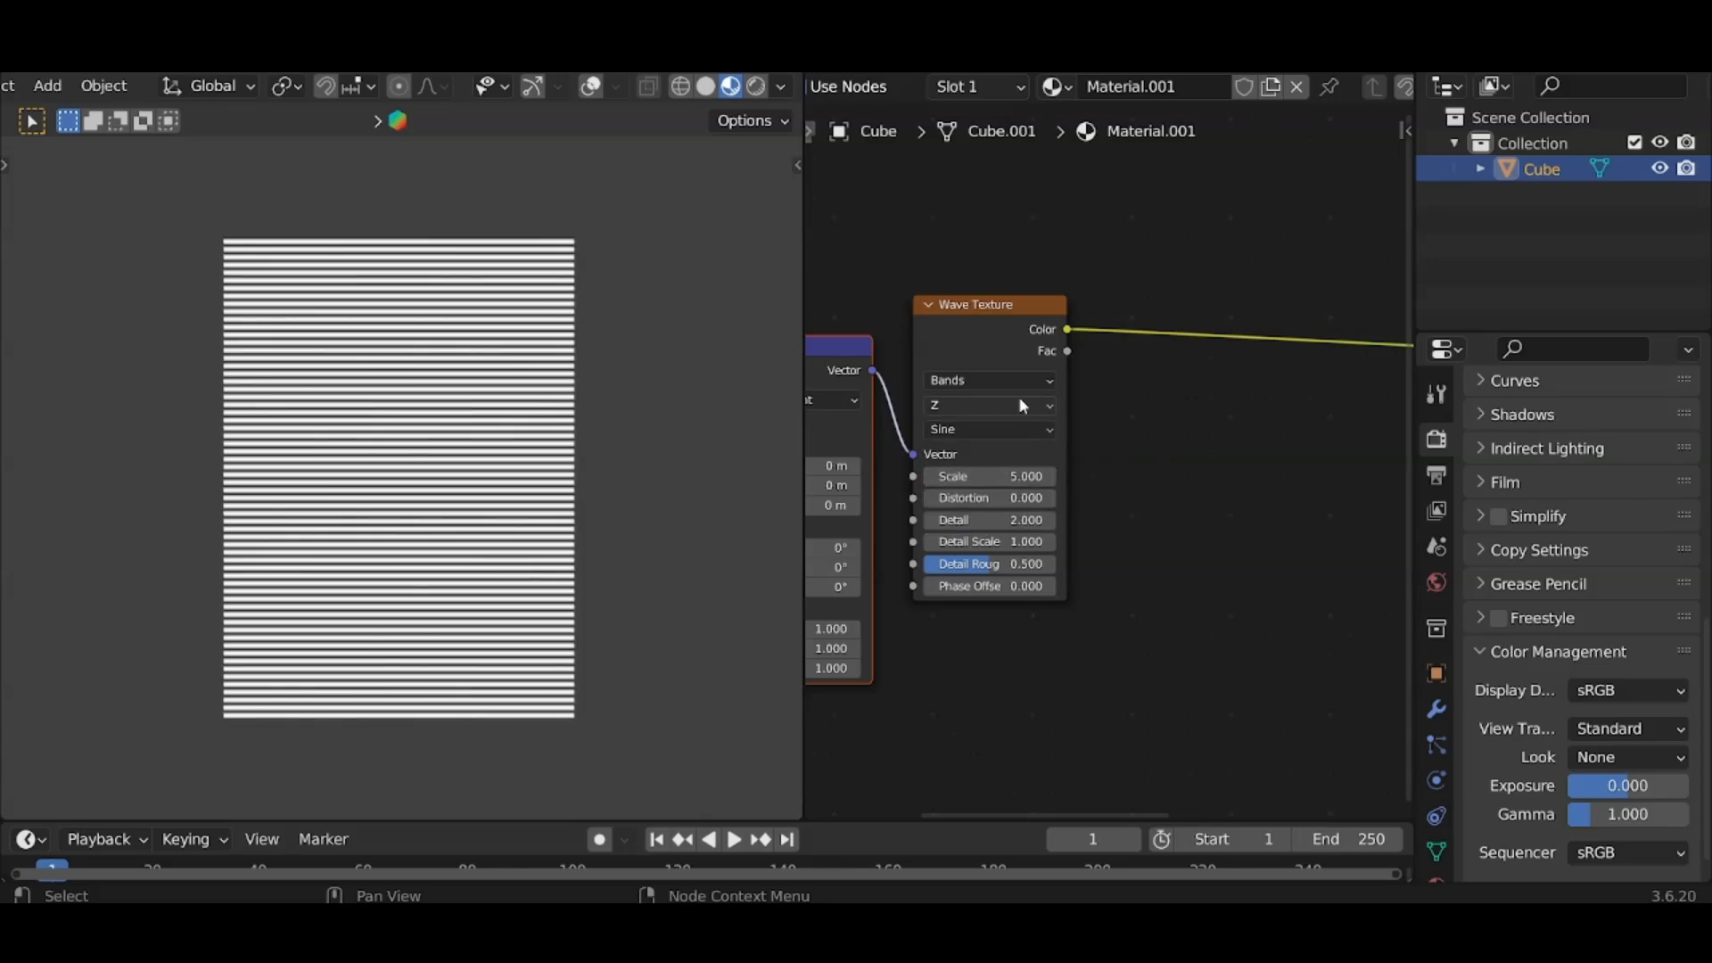
left_click(1019, 402)
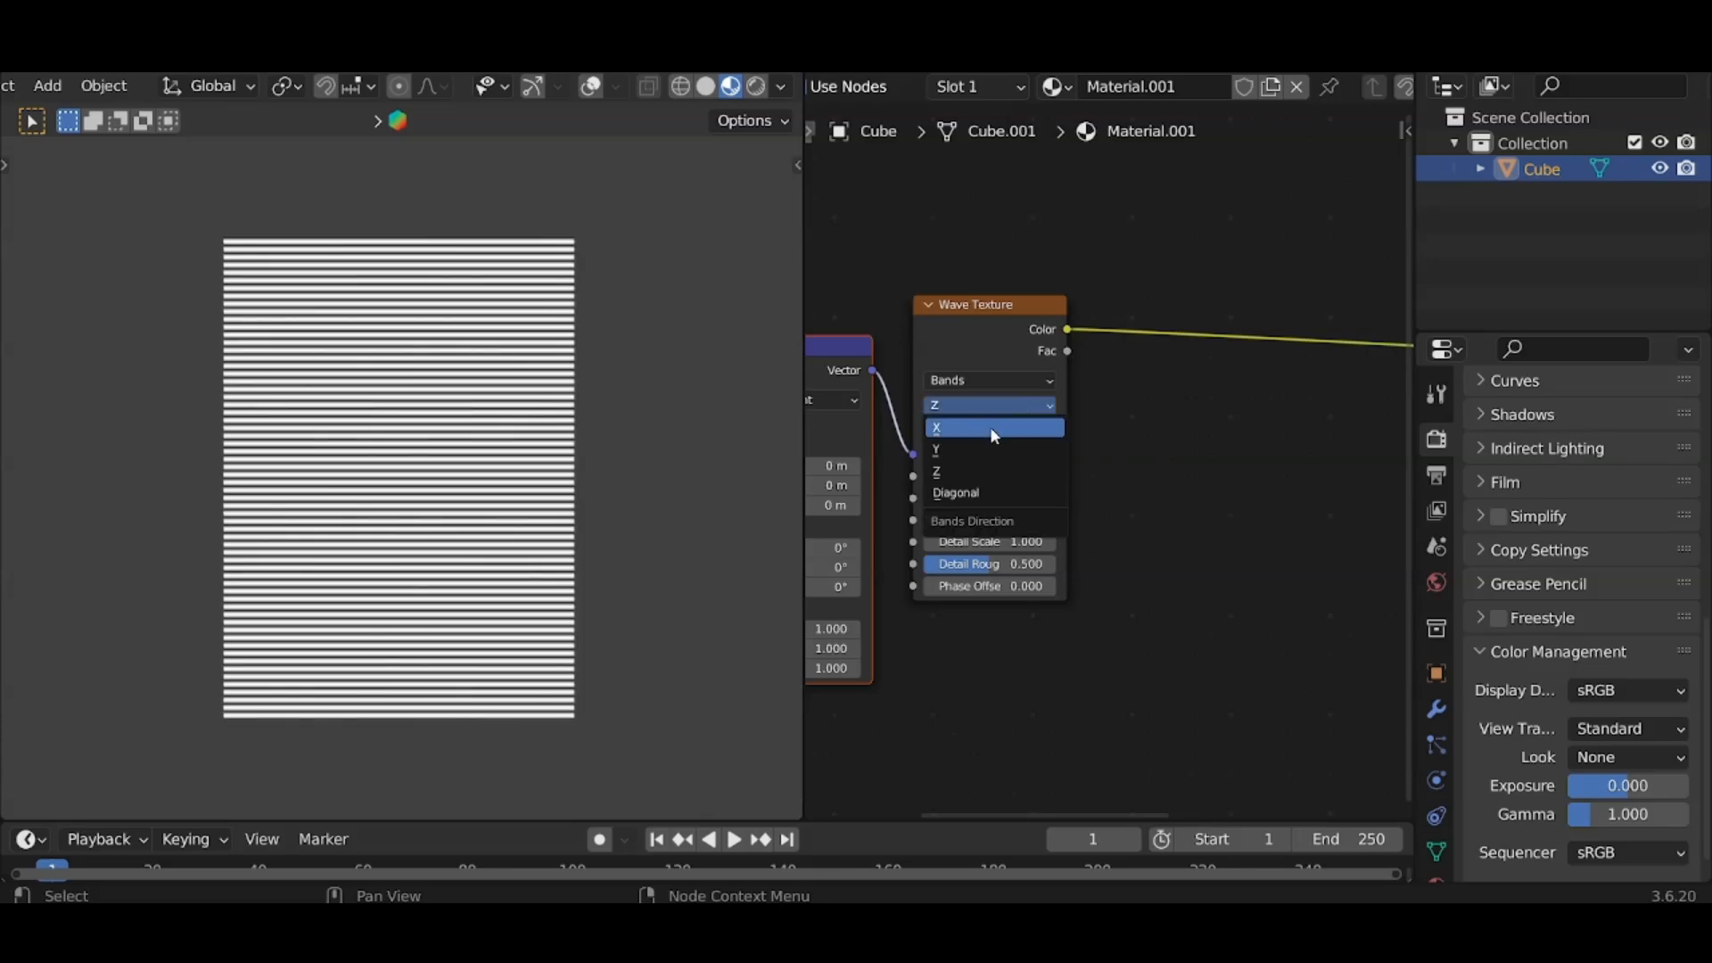
left_click(994, 429)
Set the Wave Texture's Scale to 0.800 for wider vertical bands.
scroll(1001, 477, "up", 1)
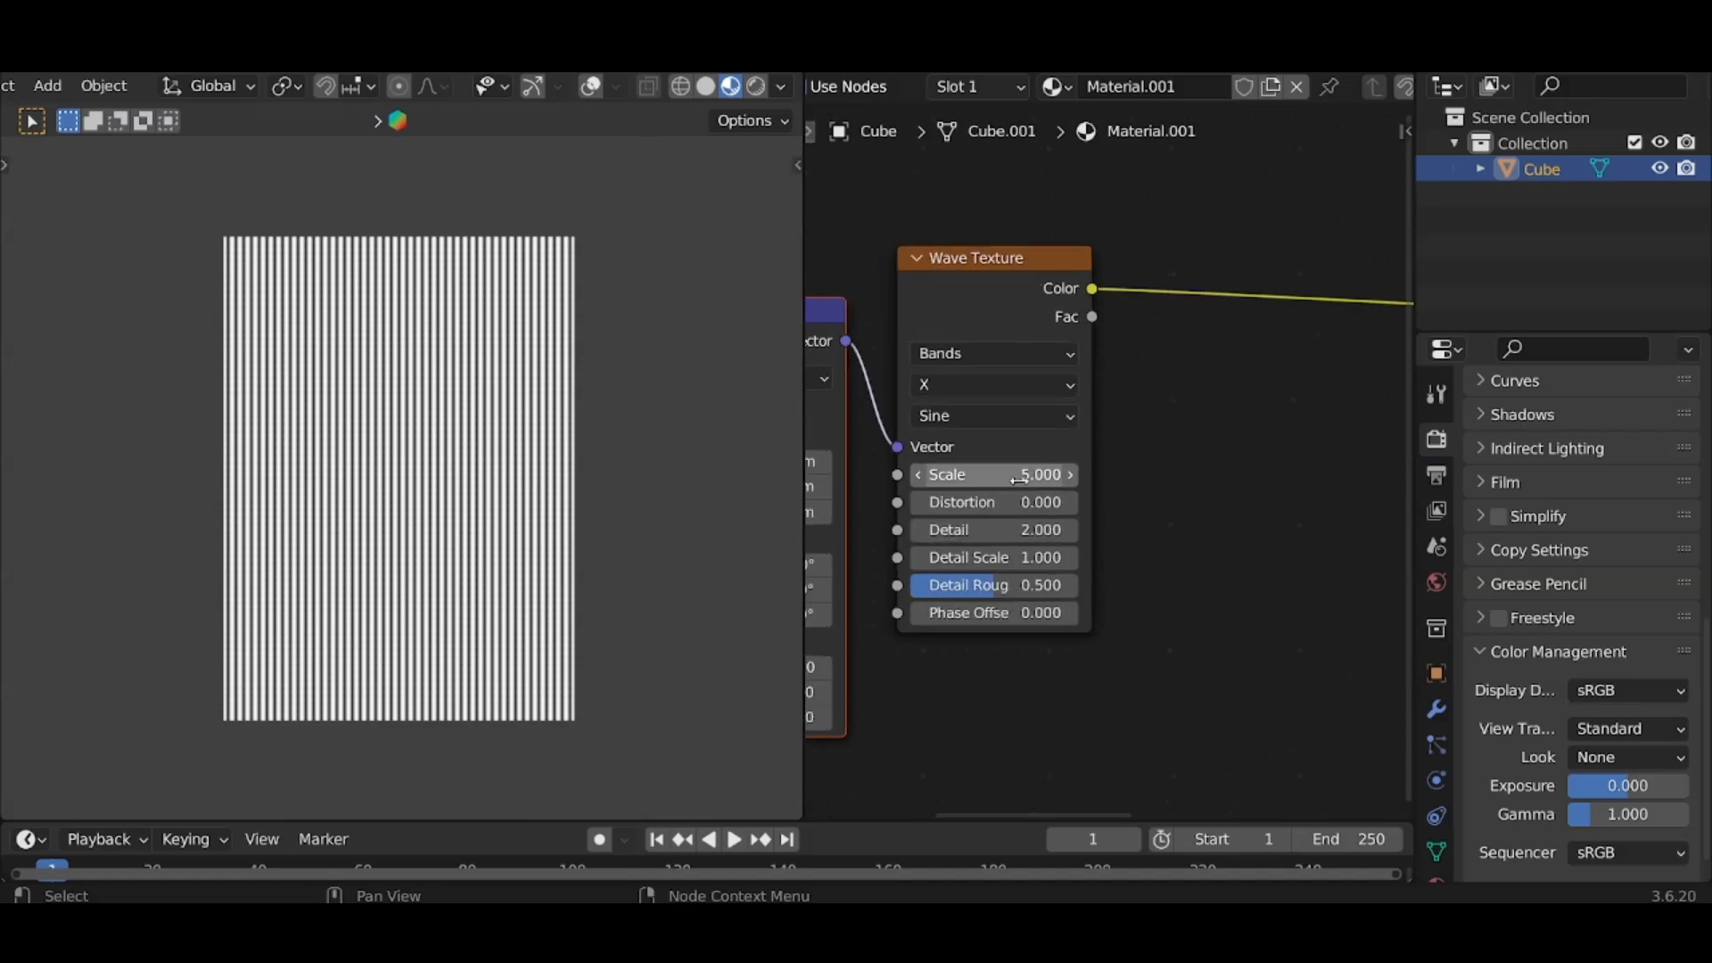
middle_click_drag(1002, 480, 1043, 486)
left_click_drag(1055, 483, 868, 483)
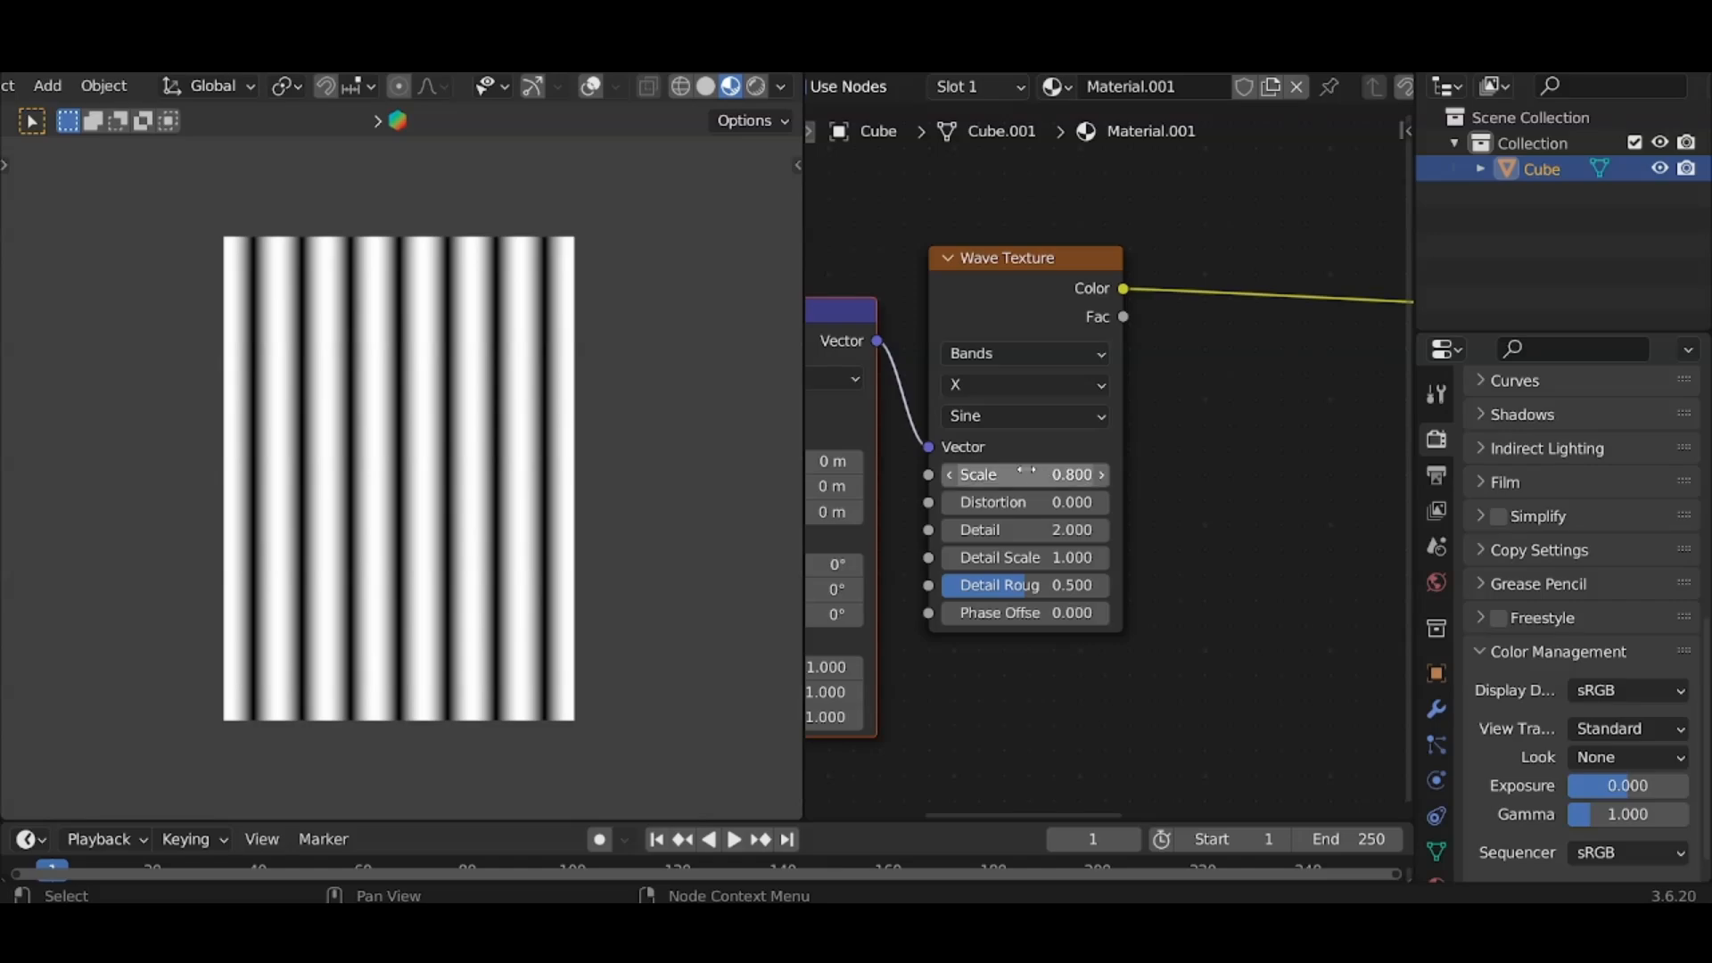
left_click(948, 478)
left_click(1103, 475)
left_click(1103, 475)
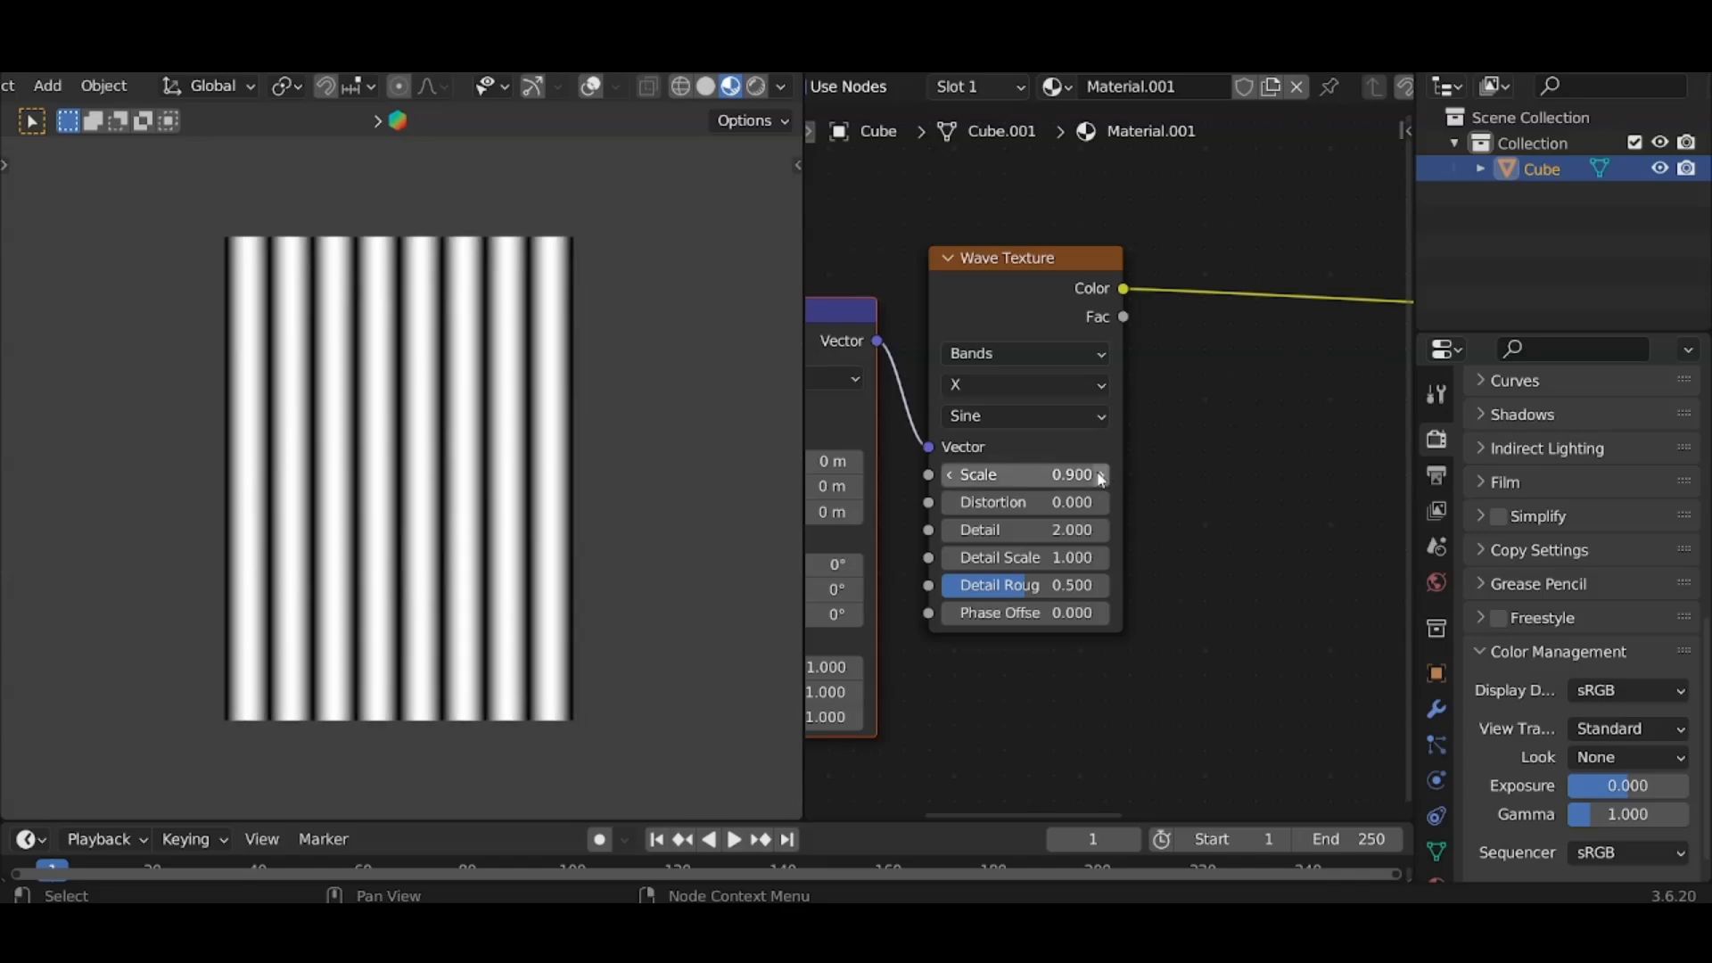
left_click(948, 478)
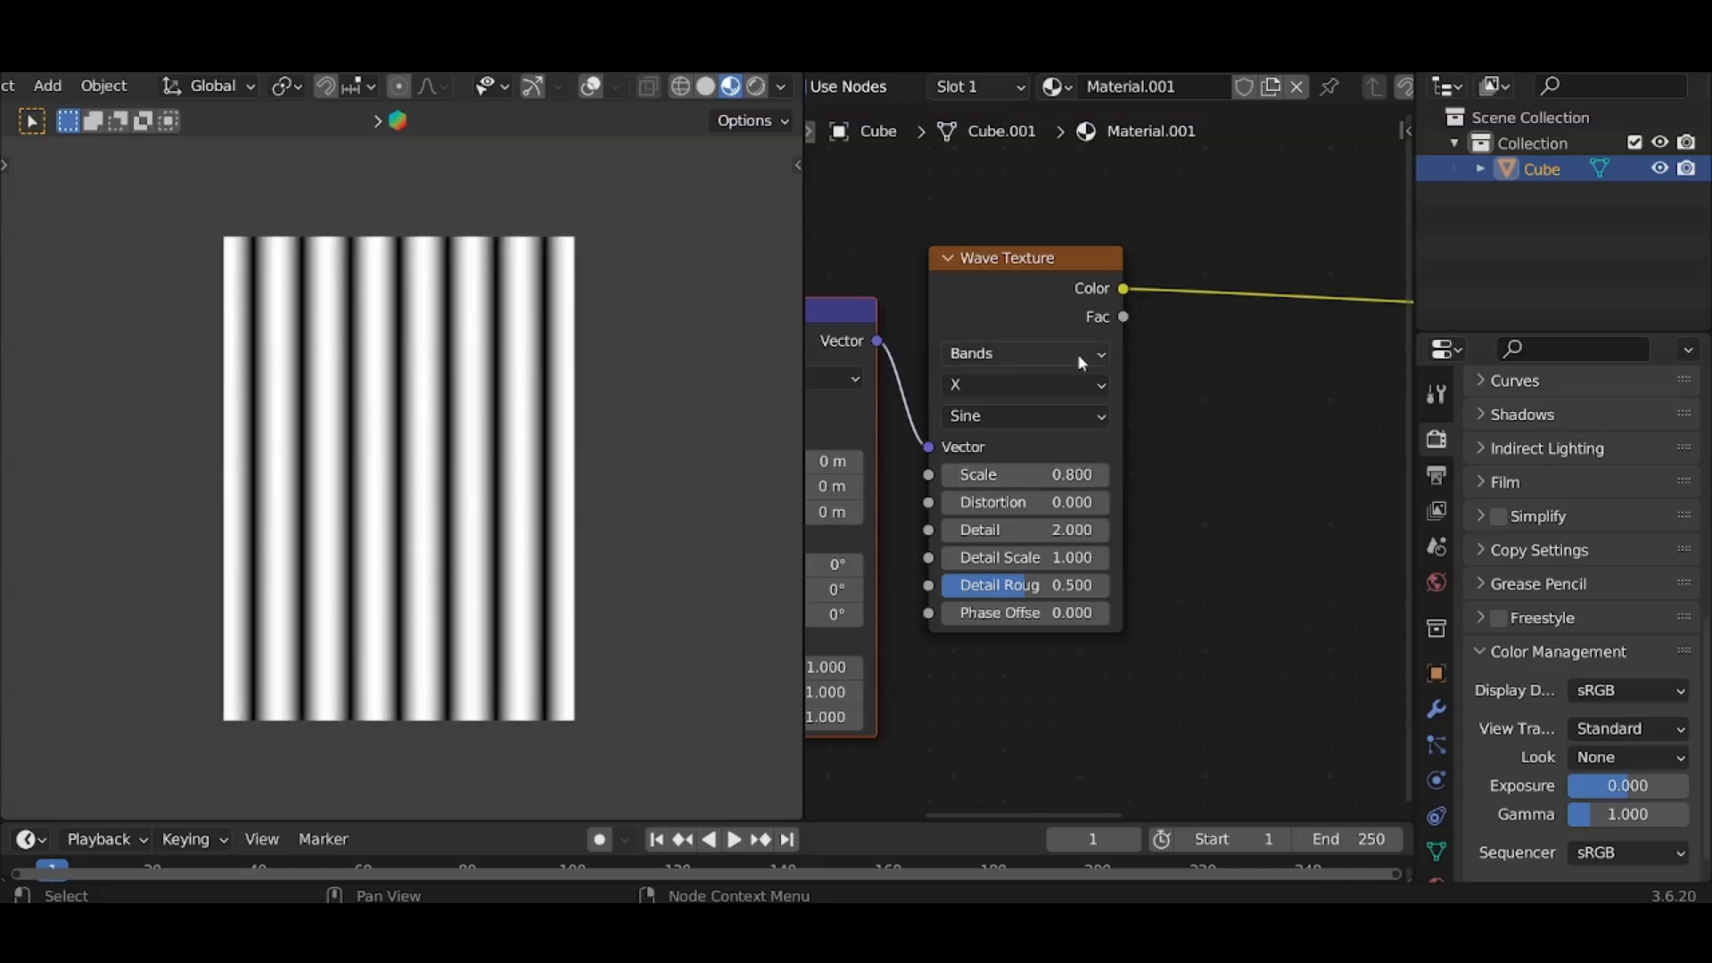
Insert a Color Ramp after the Wave Texture and move its white stop to position 0.015.
scroll(1056, 436, "down", 4)
mouse_move(1122, 462)
middle_mouse_down()
mouse_move(935, 494)
mouse_move(1094, 481)
middle_mouse_up()
scroll(935, 494, "up", 1)
left_click(1095, 482)
key("q")
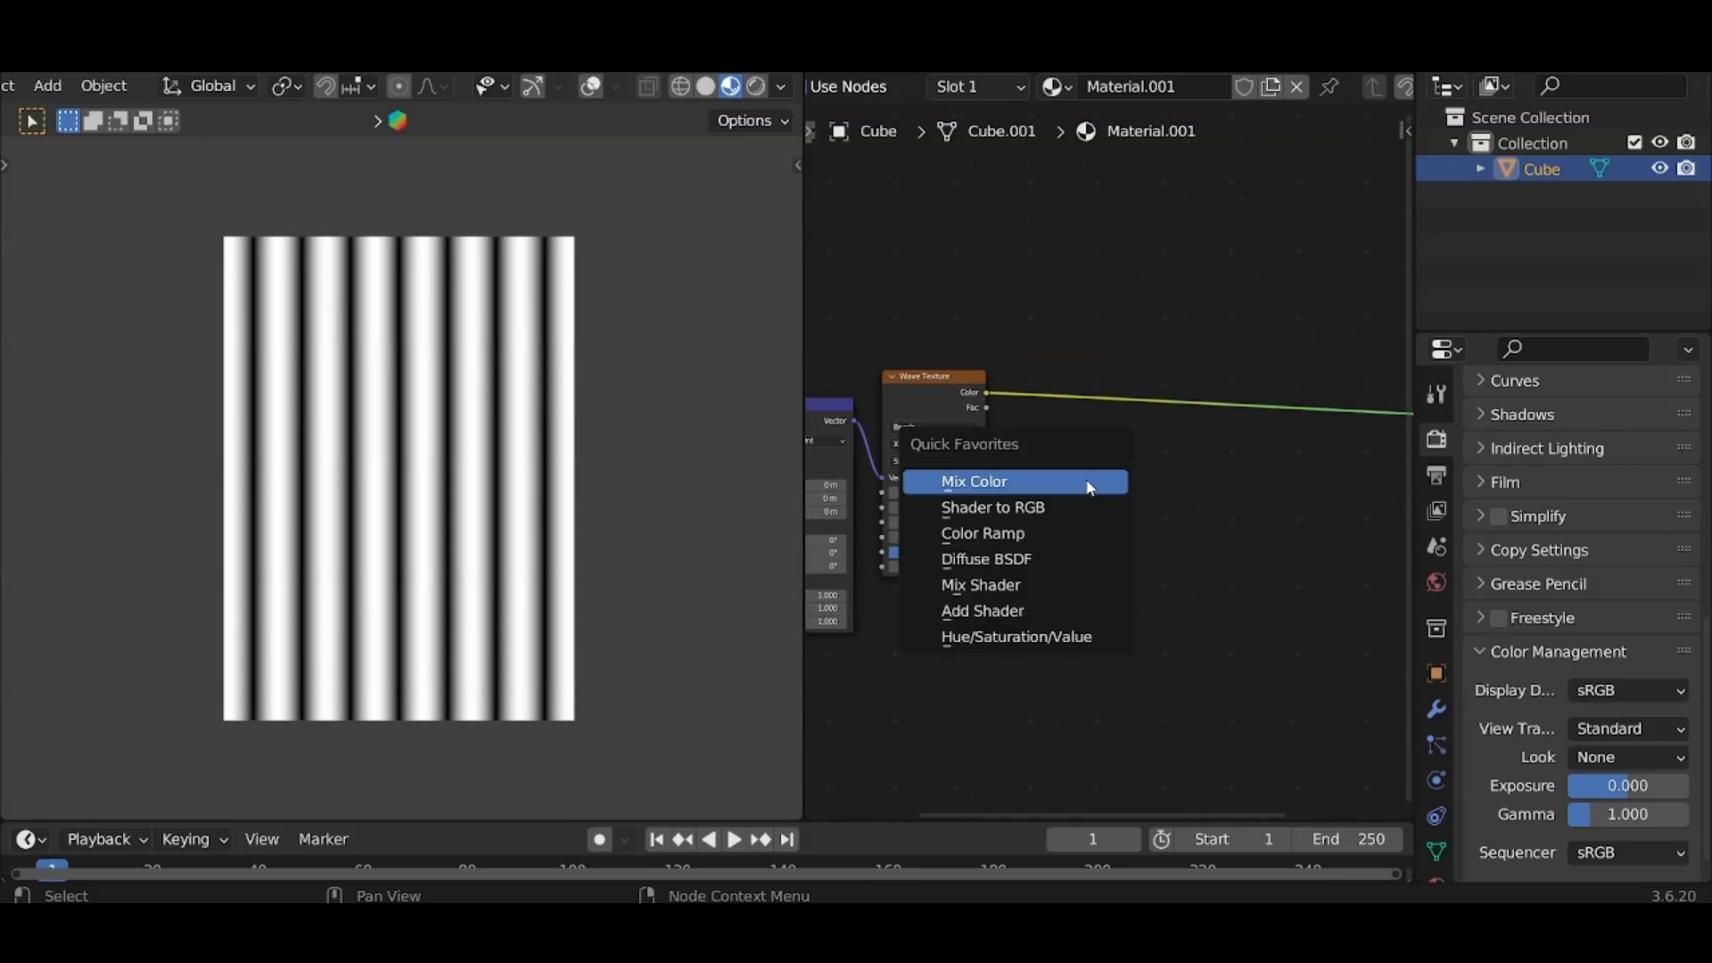
left_click(1066, 531)
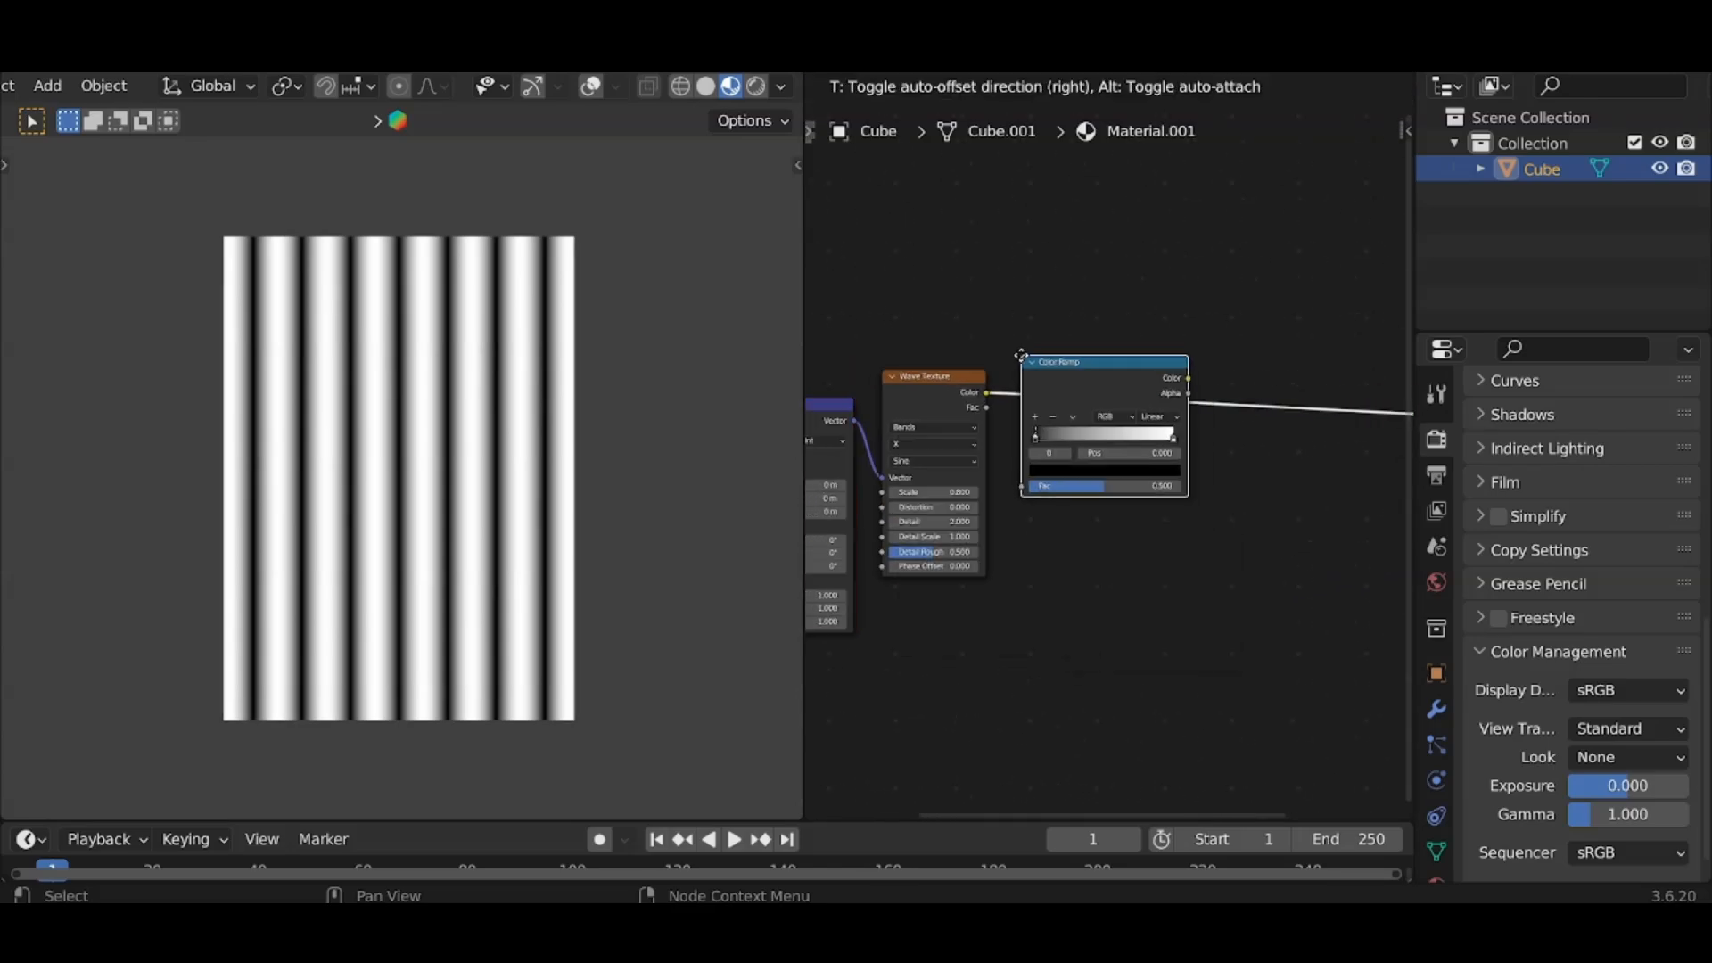
left_click(1020, 361)
scroll(1183, 440, "up", 2)
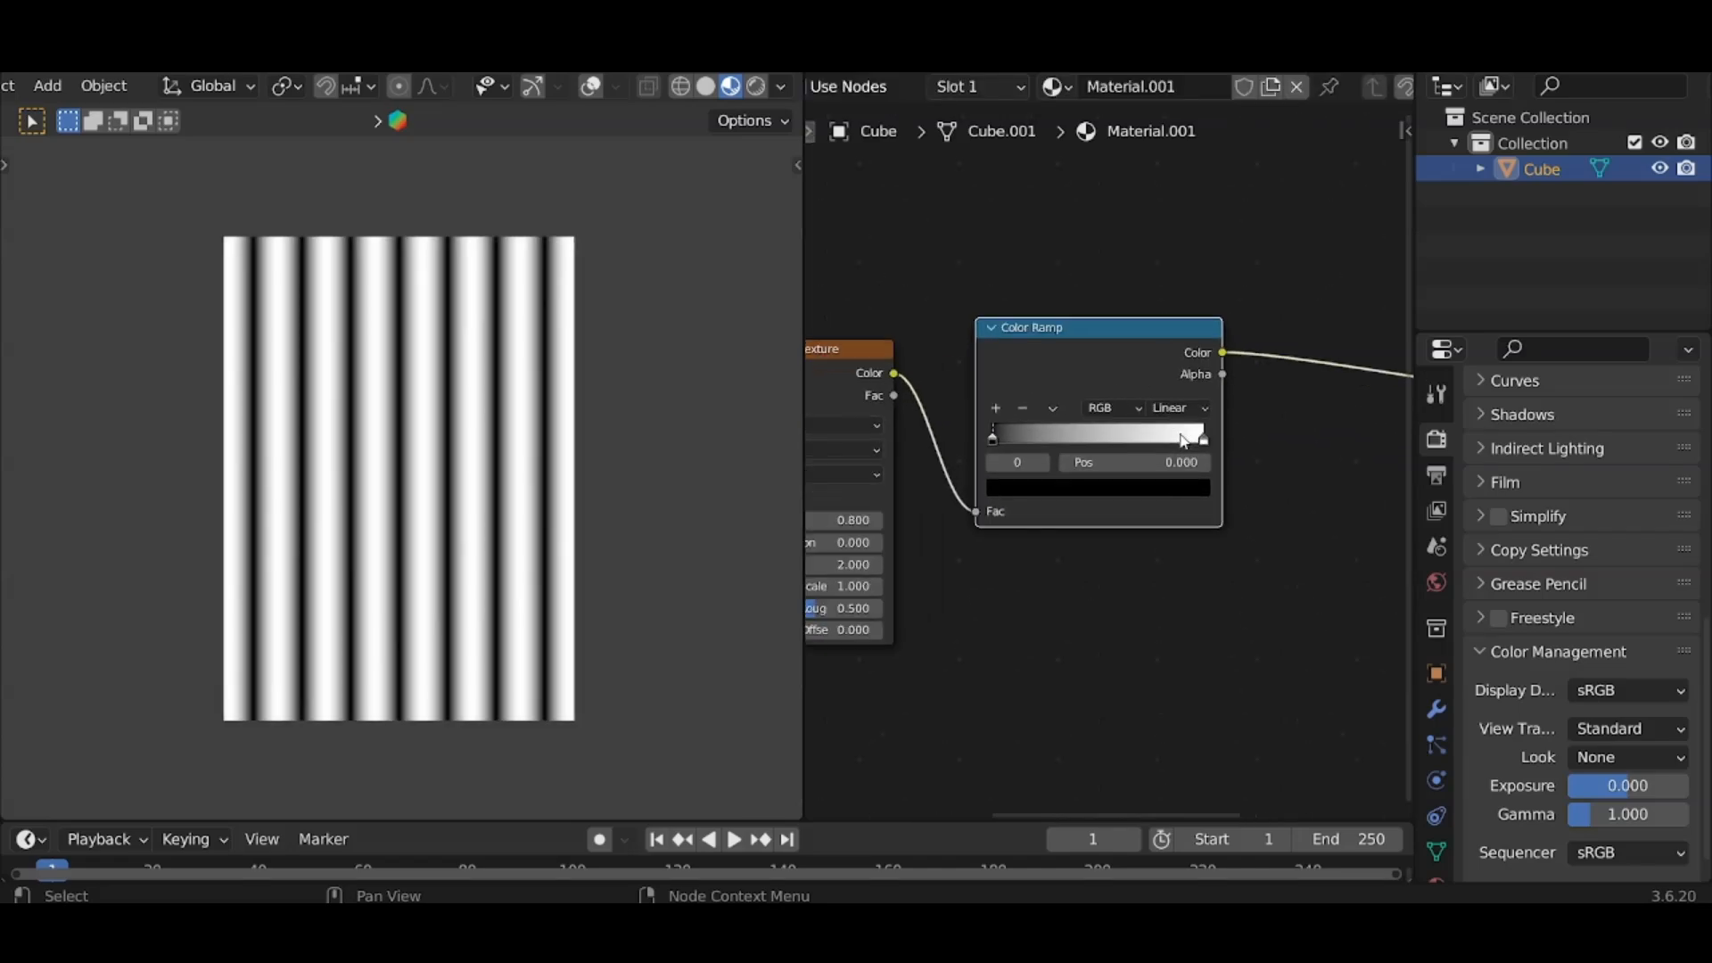
left_click_drag(1206, 437, 980, 451)
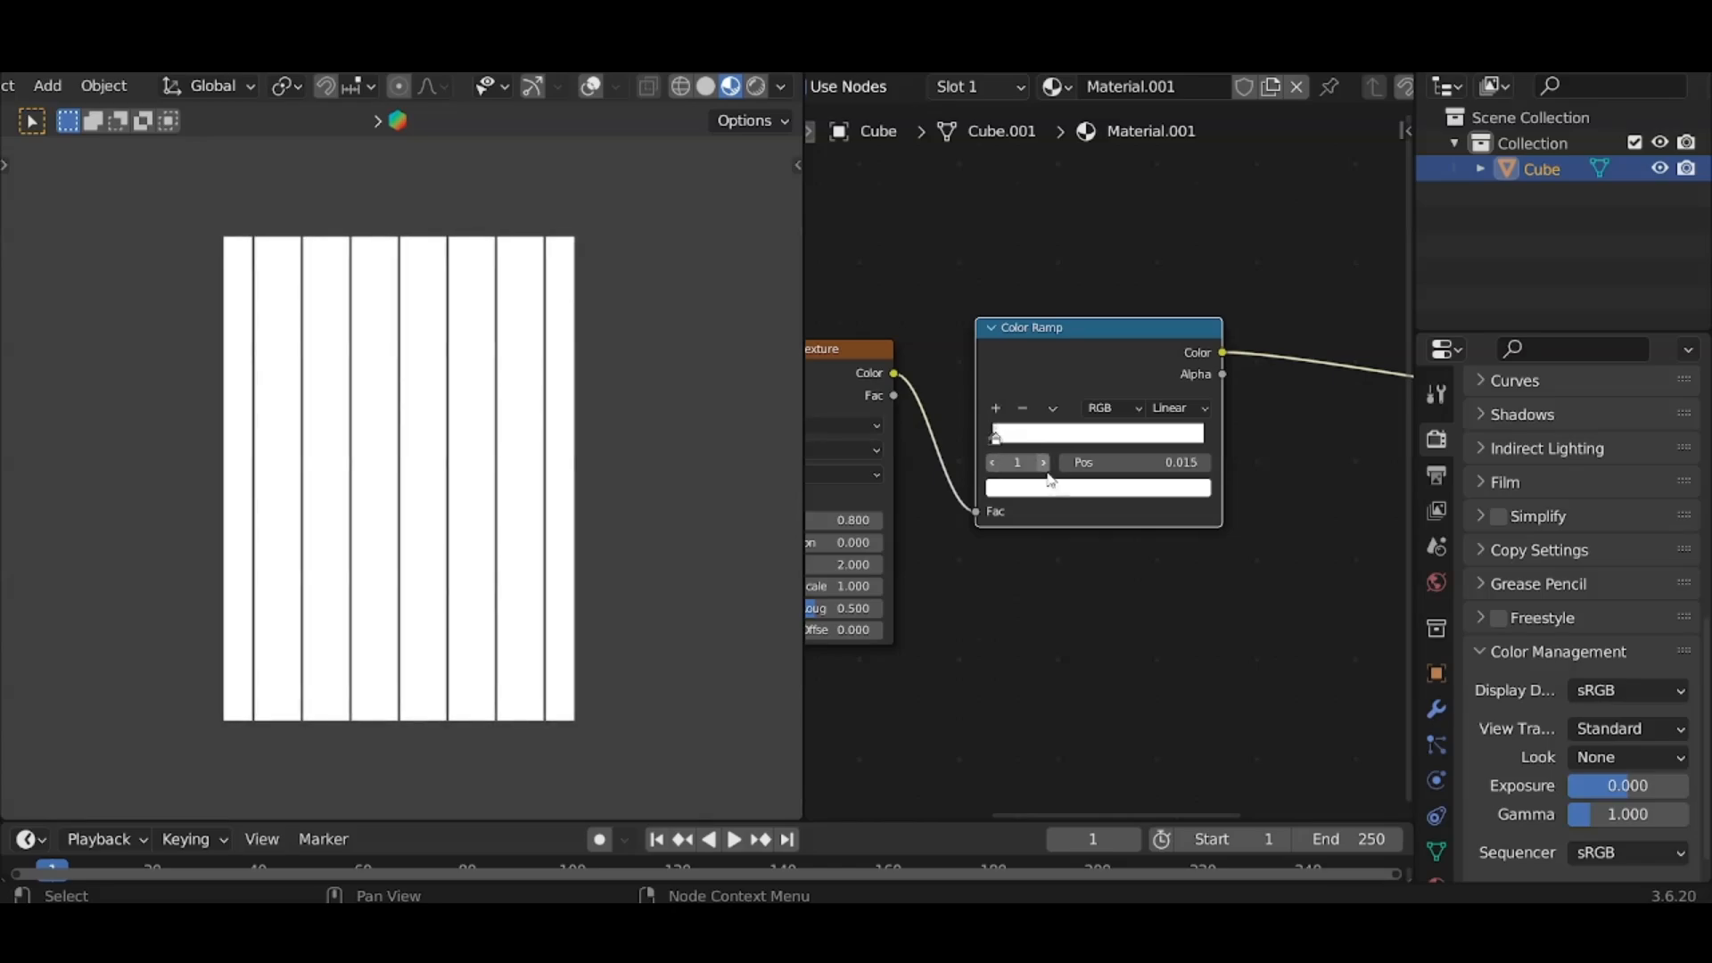
Add a Mix Color node before the Material Output, with the Color Ramp's Color output feeding its Factor.
scroll(1149, 580, "down", 4)
middle_click_drag(1191, 562, 1091, 533)
left_click(1100, 506)
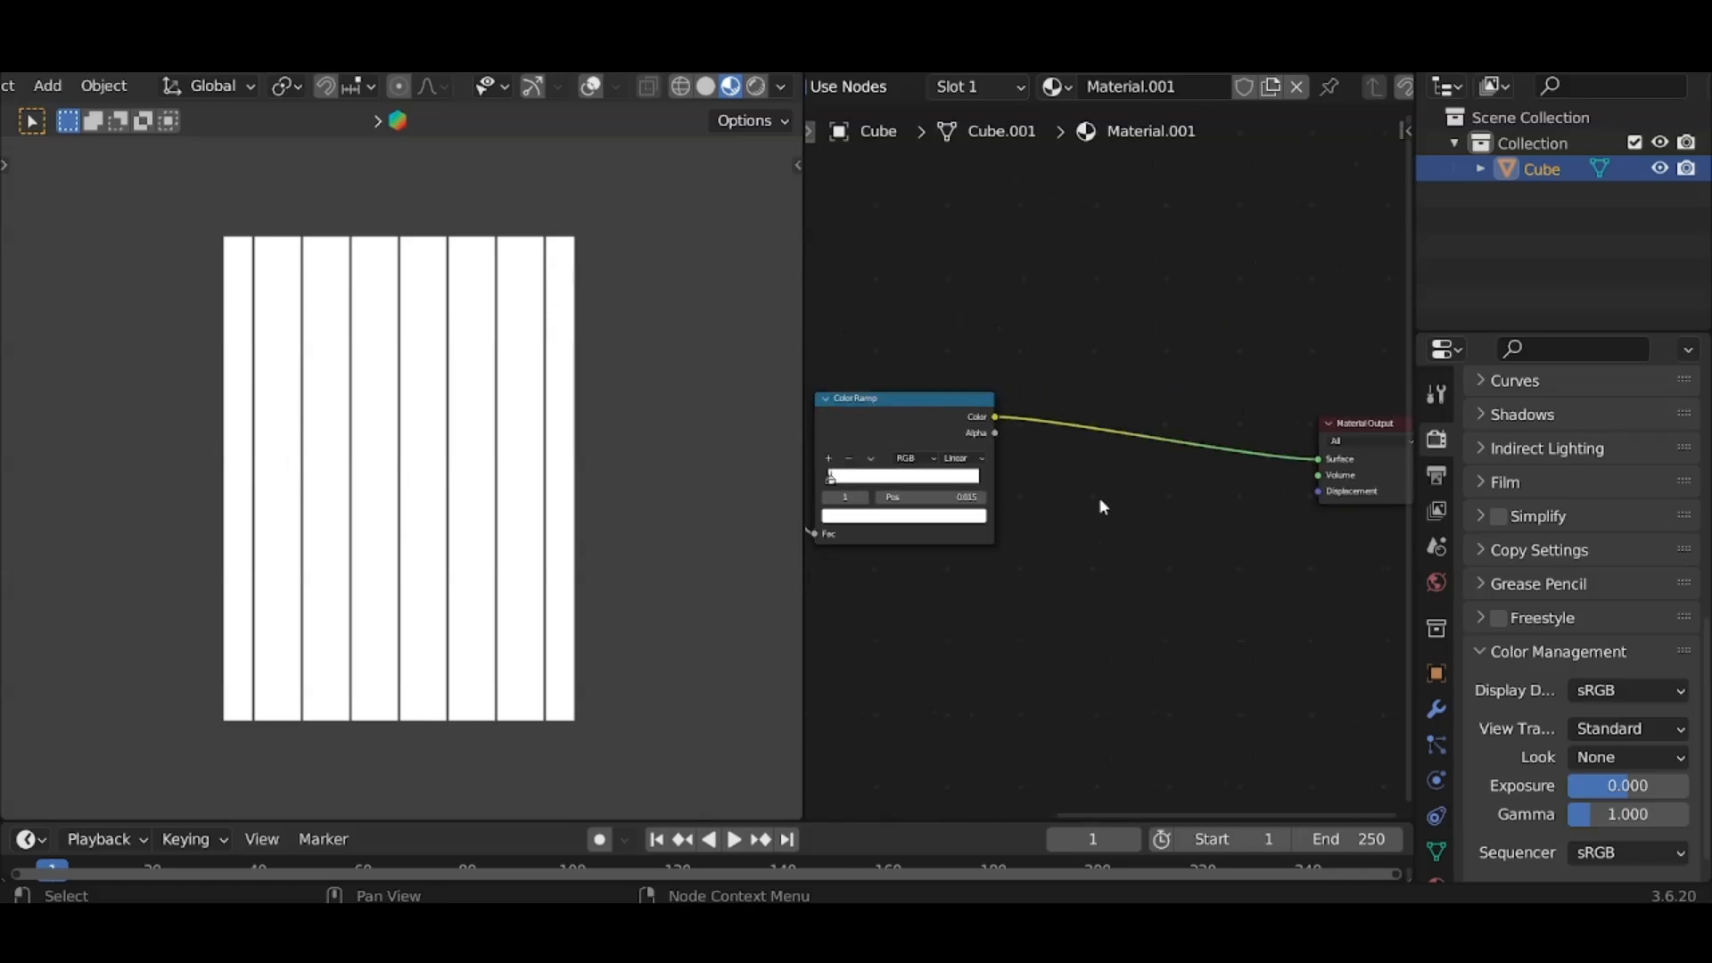
key("q")
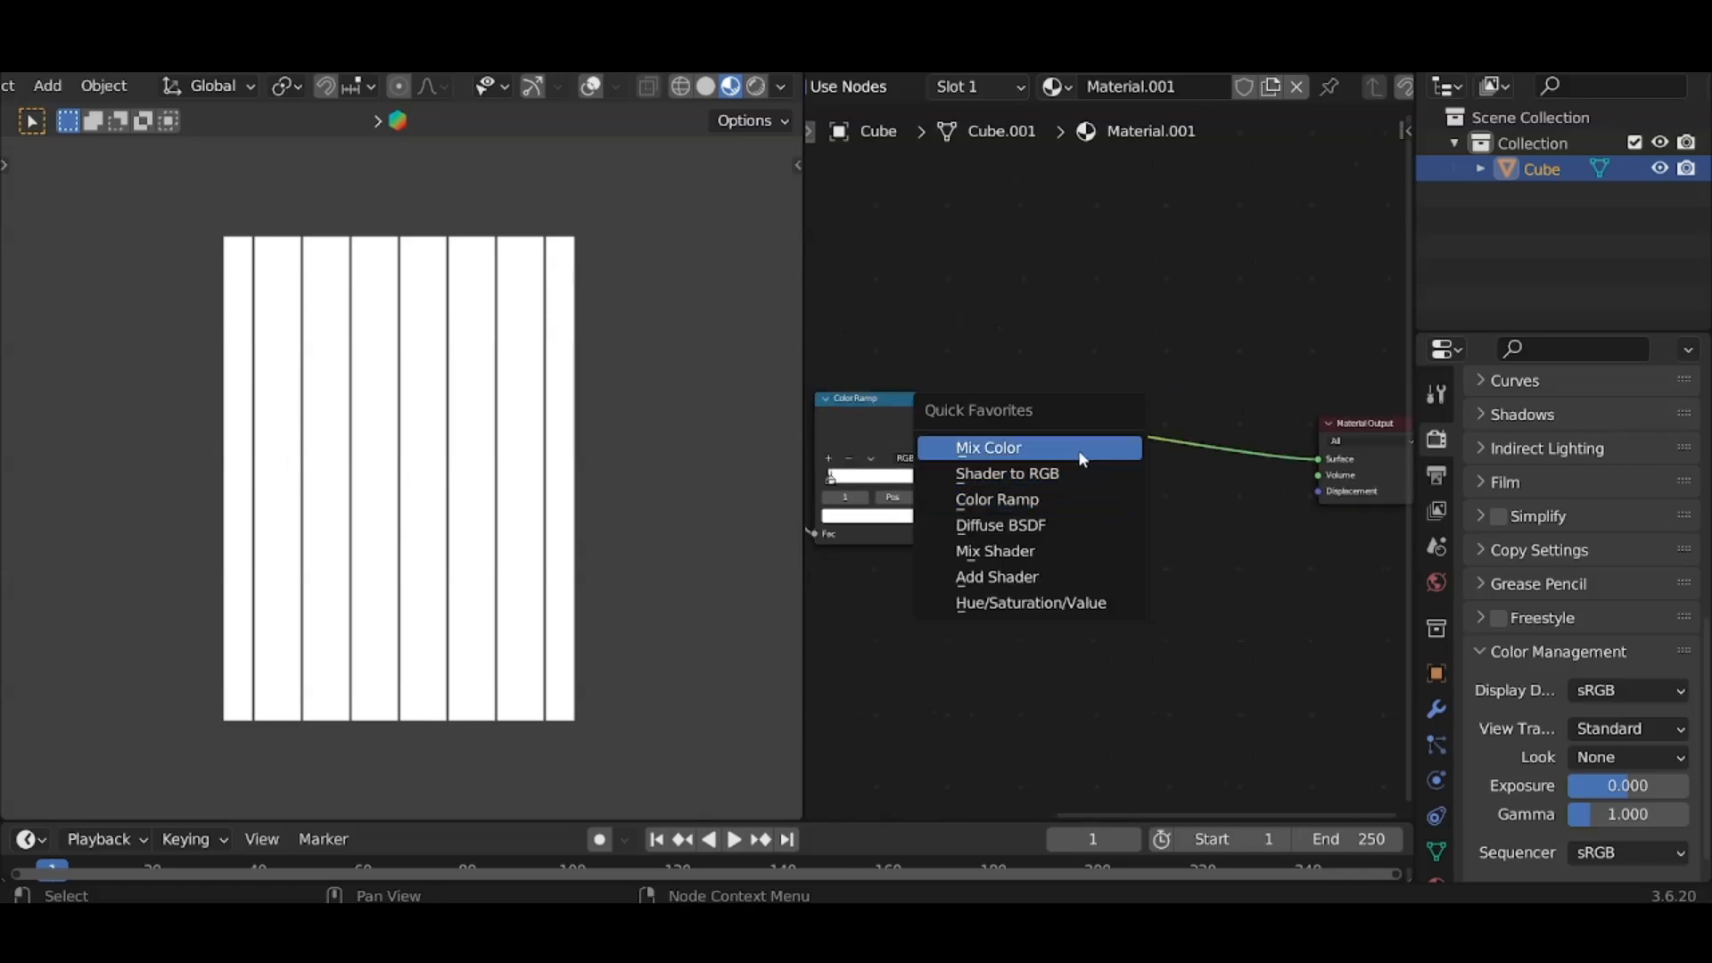
left_click(1078, 450)
left_click(1080, 453)
left_click_drag(995, 416, 1080, 570)
left_click(1113, 460)
left_click(1115, 460, "ctrl+shift")
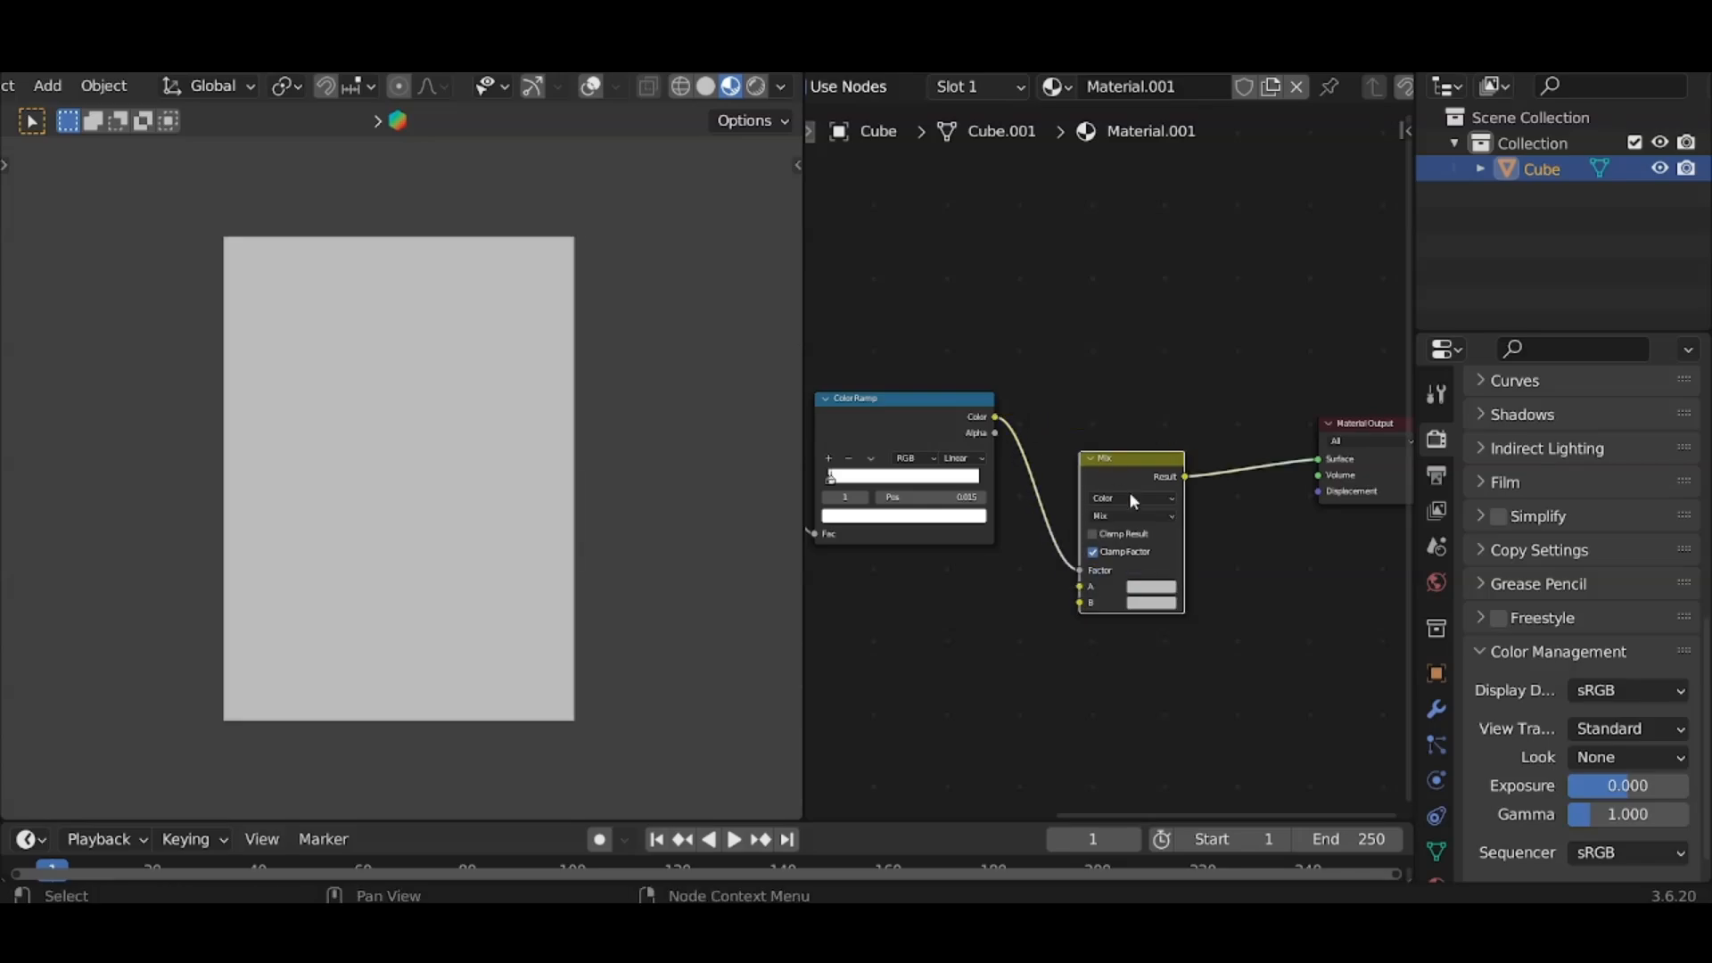
Set the Mix node's A color to a dark brown for the gaps between the planks.
scroll(1140, 540, "up", 3)
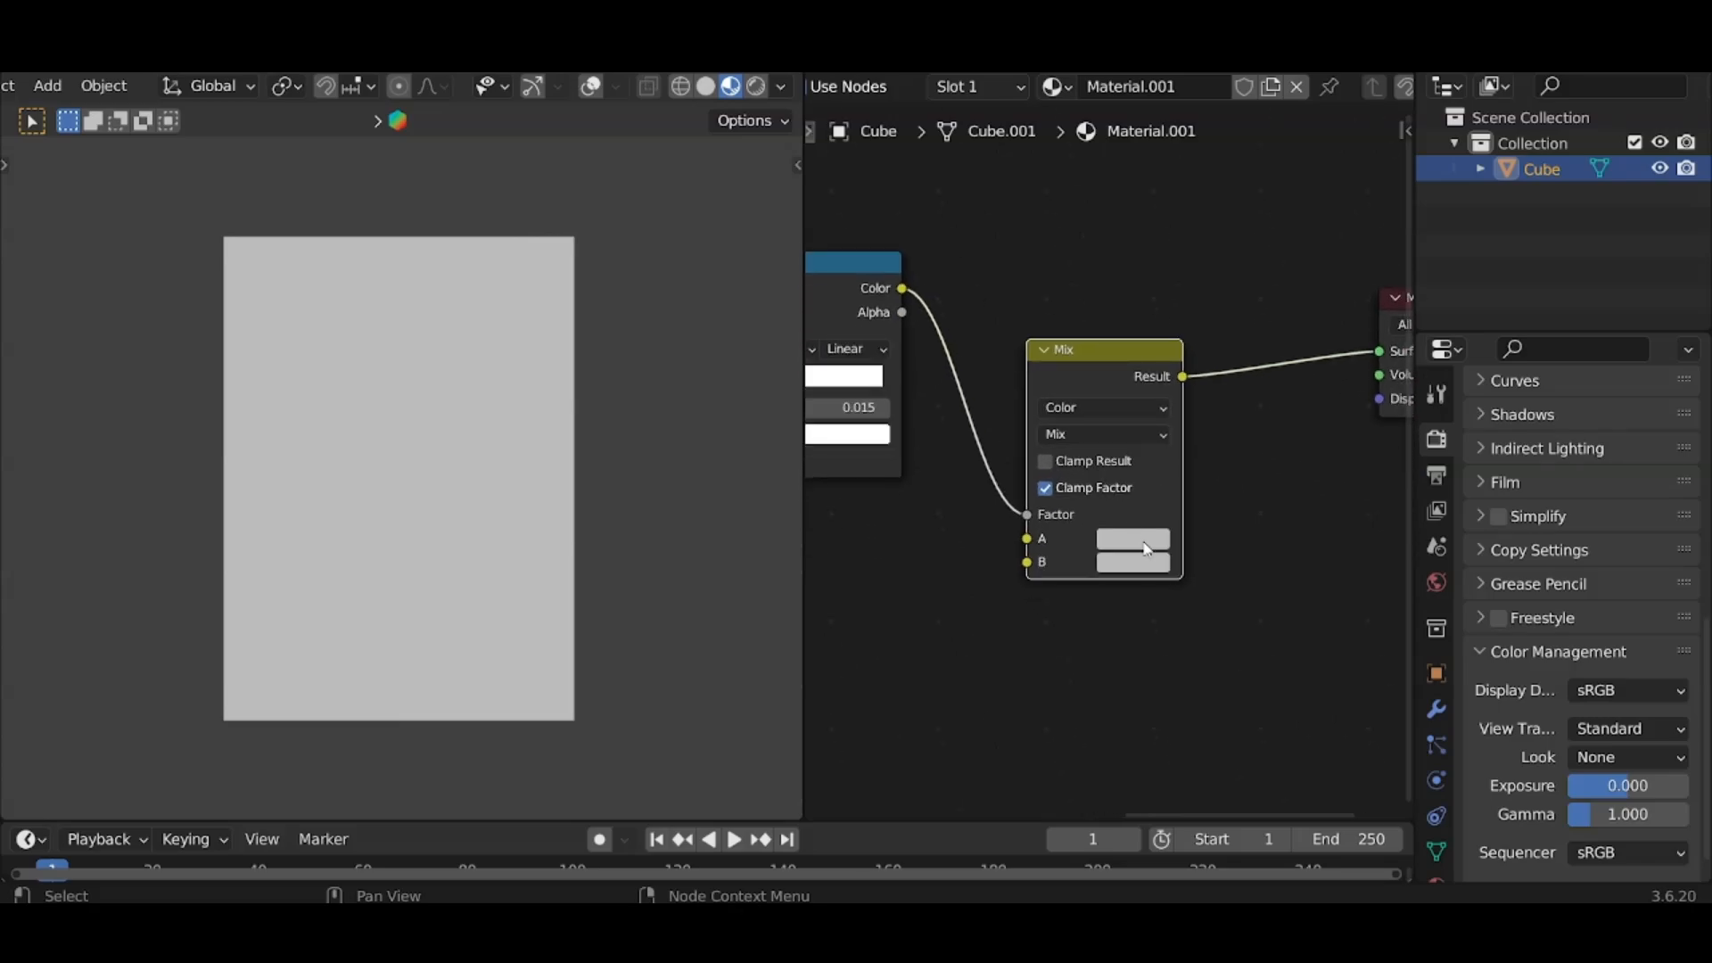
left_click(1147, 546)
left_click(1172, 371)
left_click_drag(1179, 486, 1116, 486)
Set the Mix node's B color to a light tan, with hue about 0.086 and saturation about 0.556.
left_click(1133, 562)
left_click(1180, 351)
left_click_drag(1180, 351, 1175, 350)
left_click_drag(1181, 509, 1204, 509)
left_click_drag(1179, 490, 1185, 489)
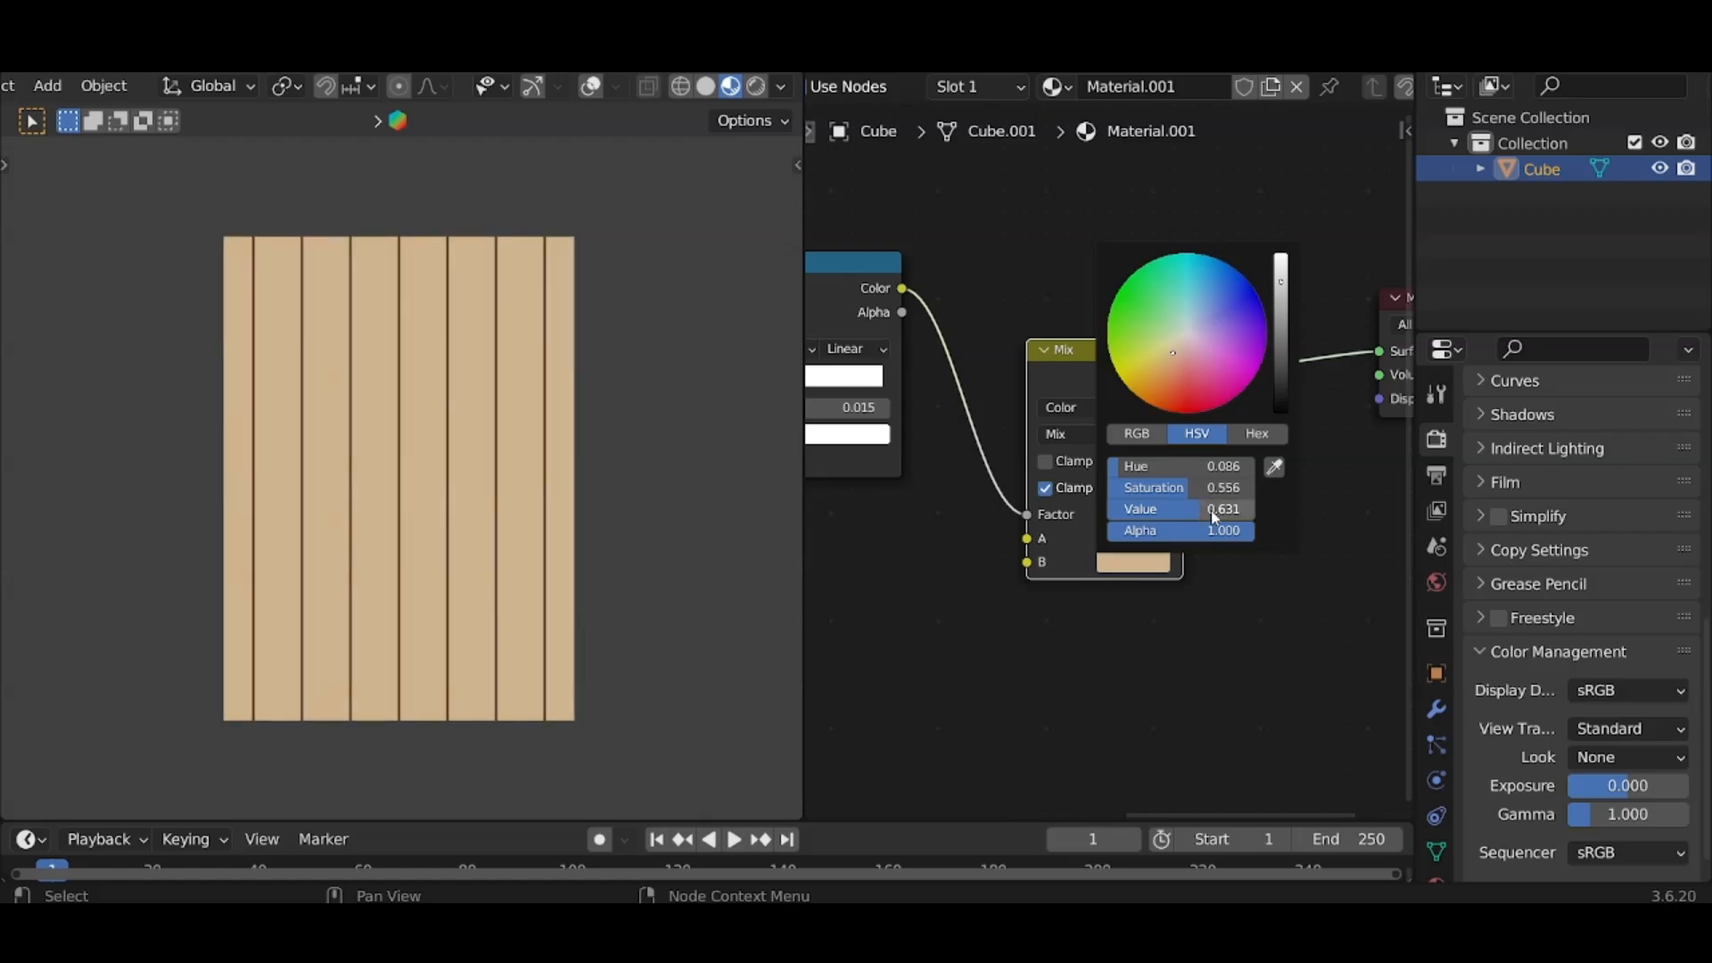
Add a Noise Texture node in the empty space below the existing node chain.
scroll(1285, 544, "down", 12)
scroll(1219, 555, "up", 2)
middle_click_drag(1219, 555, 1213, 386)
key("shift+a")
mouse_move(969, 552)
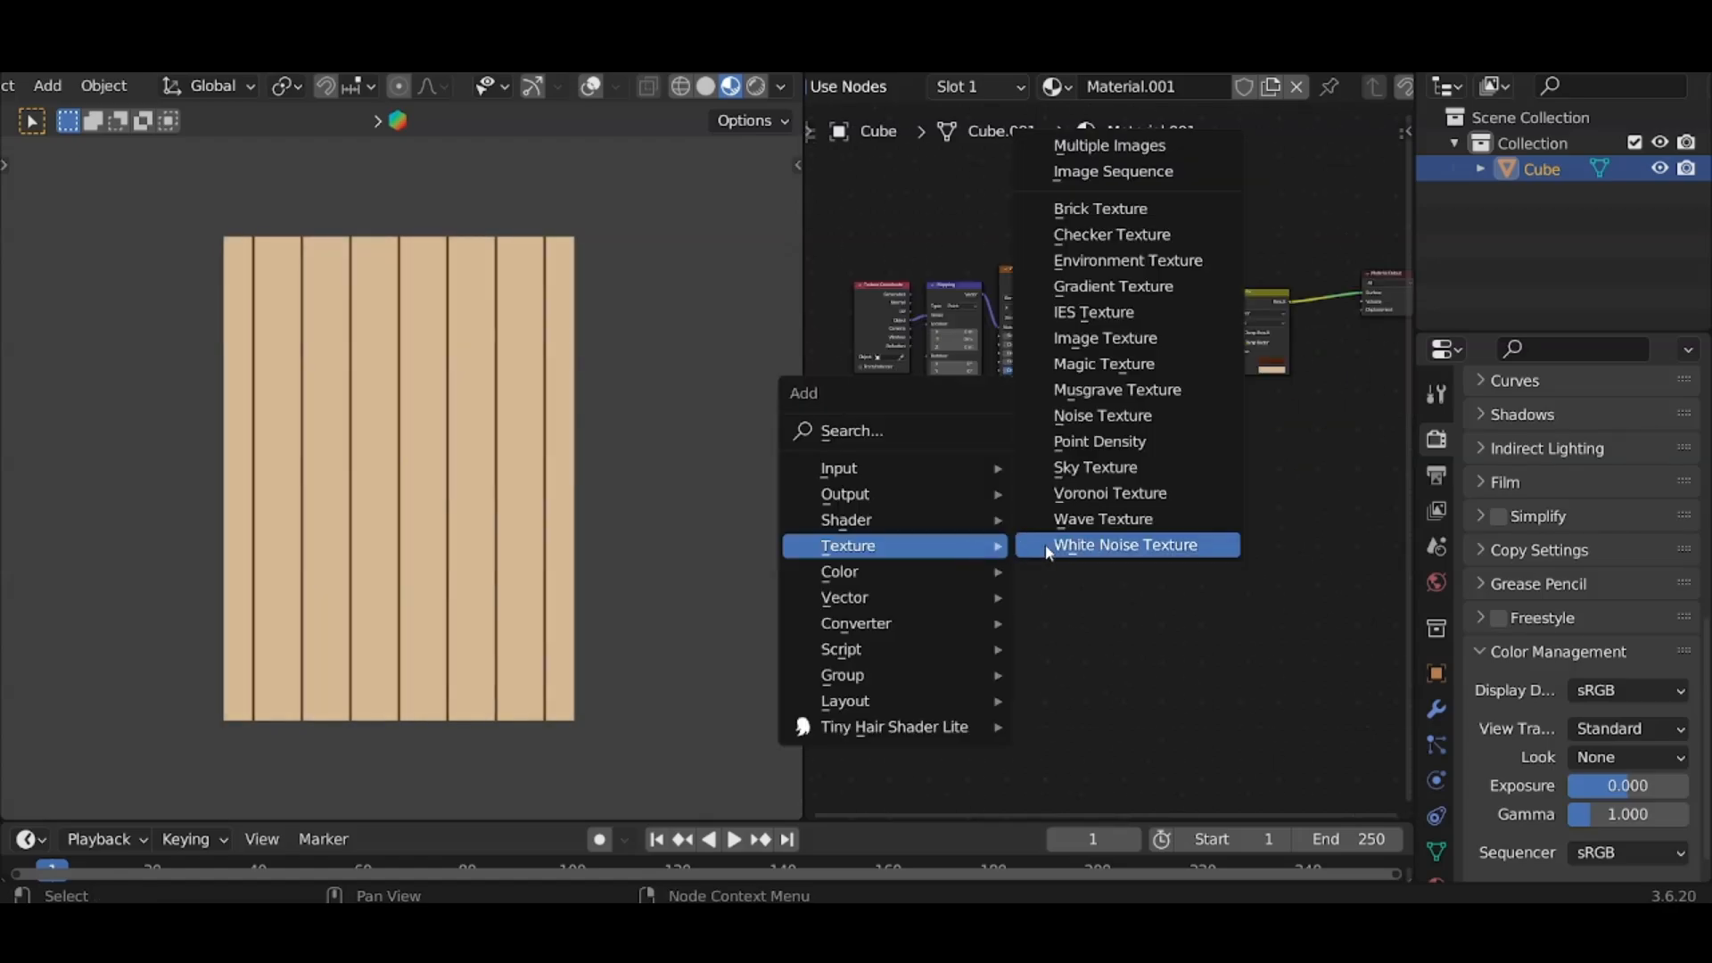
left_click(1104, 424)
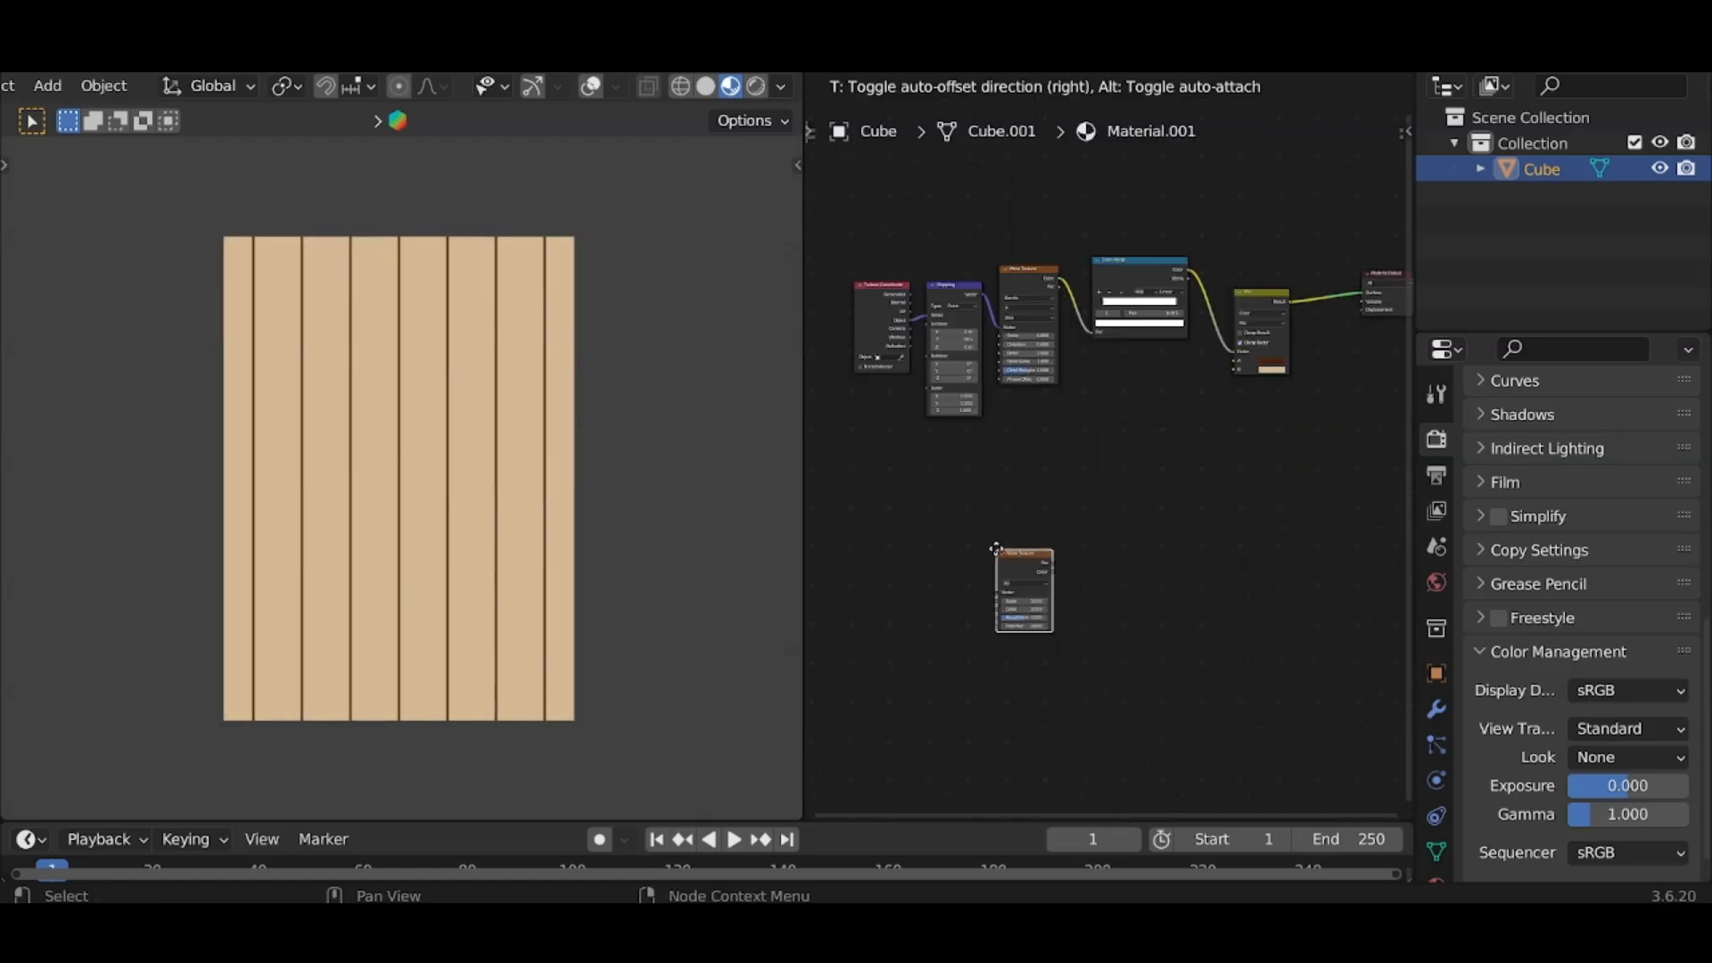
left_click(1033, 551)
Preview the Noise Texture on the cube and drive it with Object texture coordinates through a new Mapping node.
key("KP_Decimal")
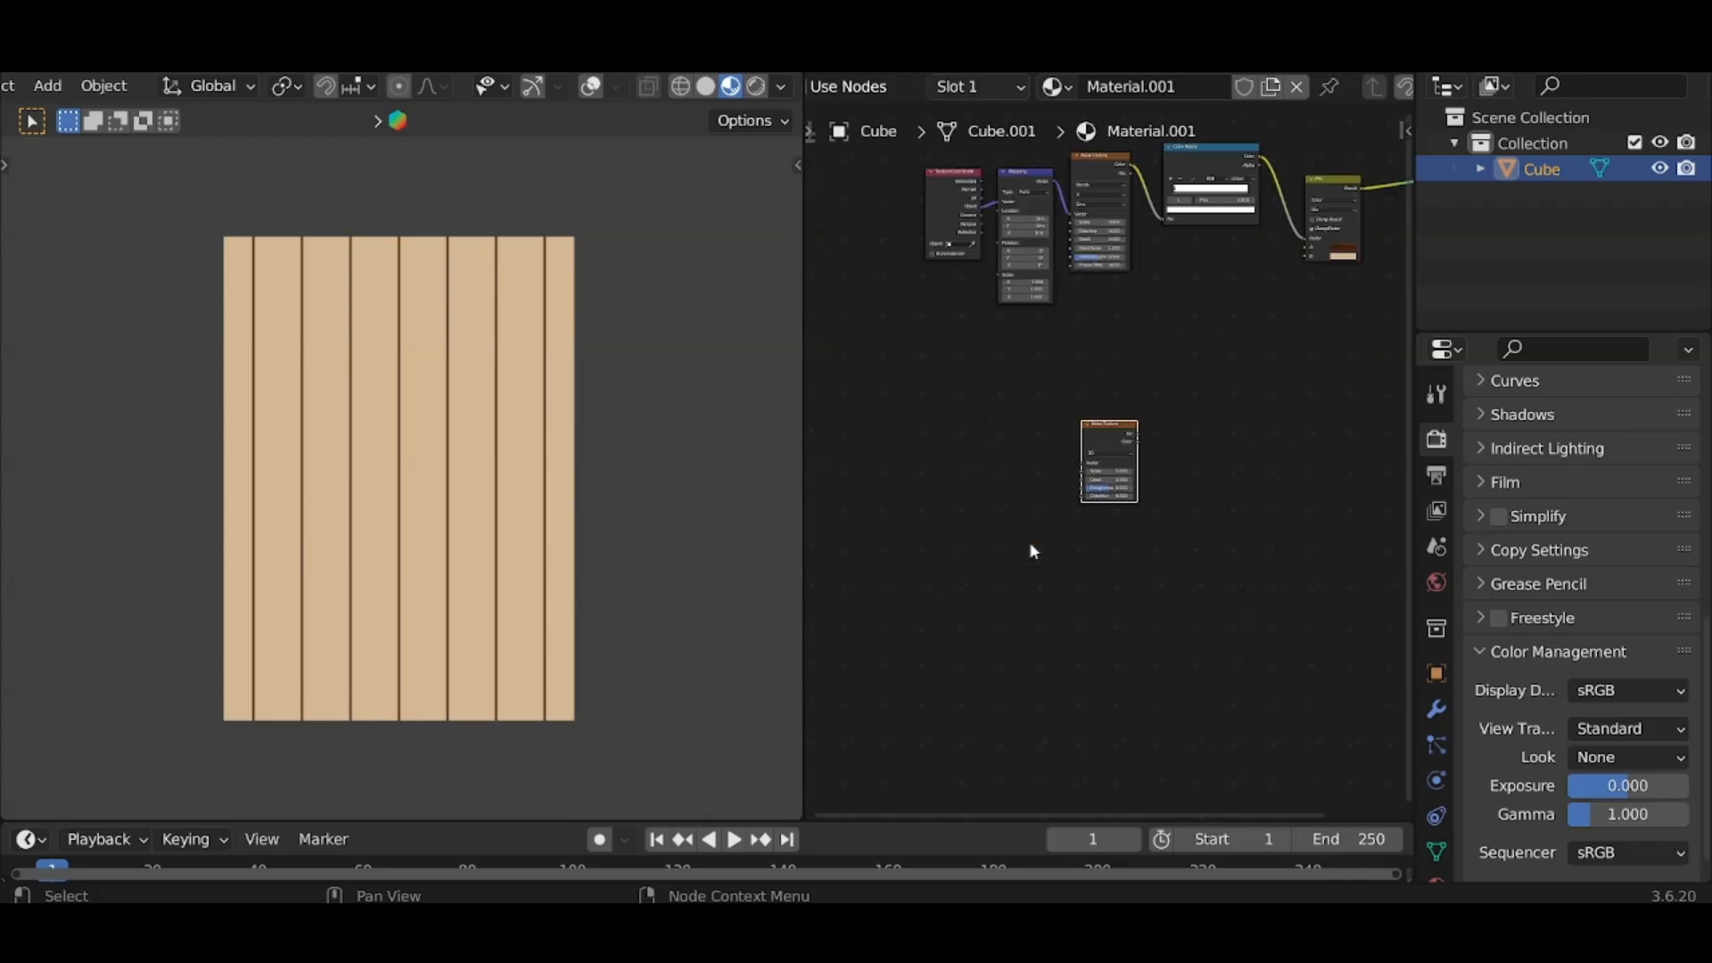
left_click(1171, 393, "ctrl+shift")
left_click(1171, 393, "ctrl+shift")
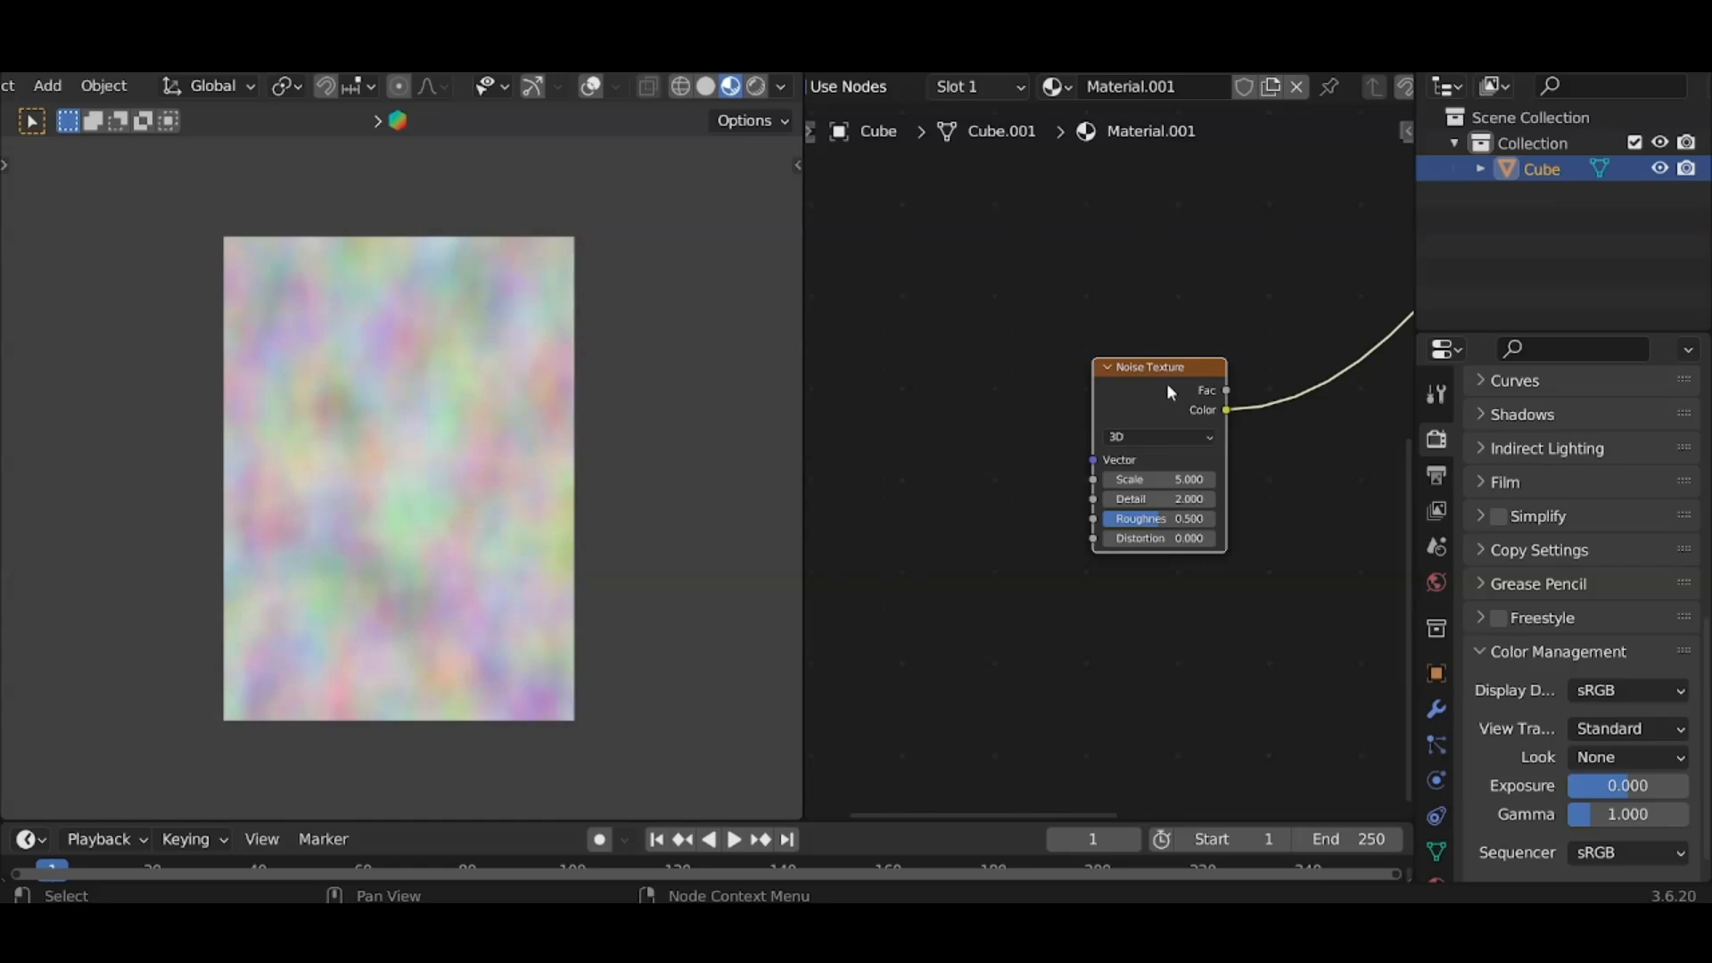
key("ctrl+t")
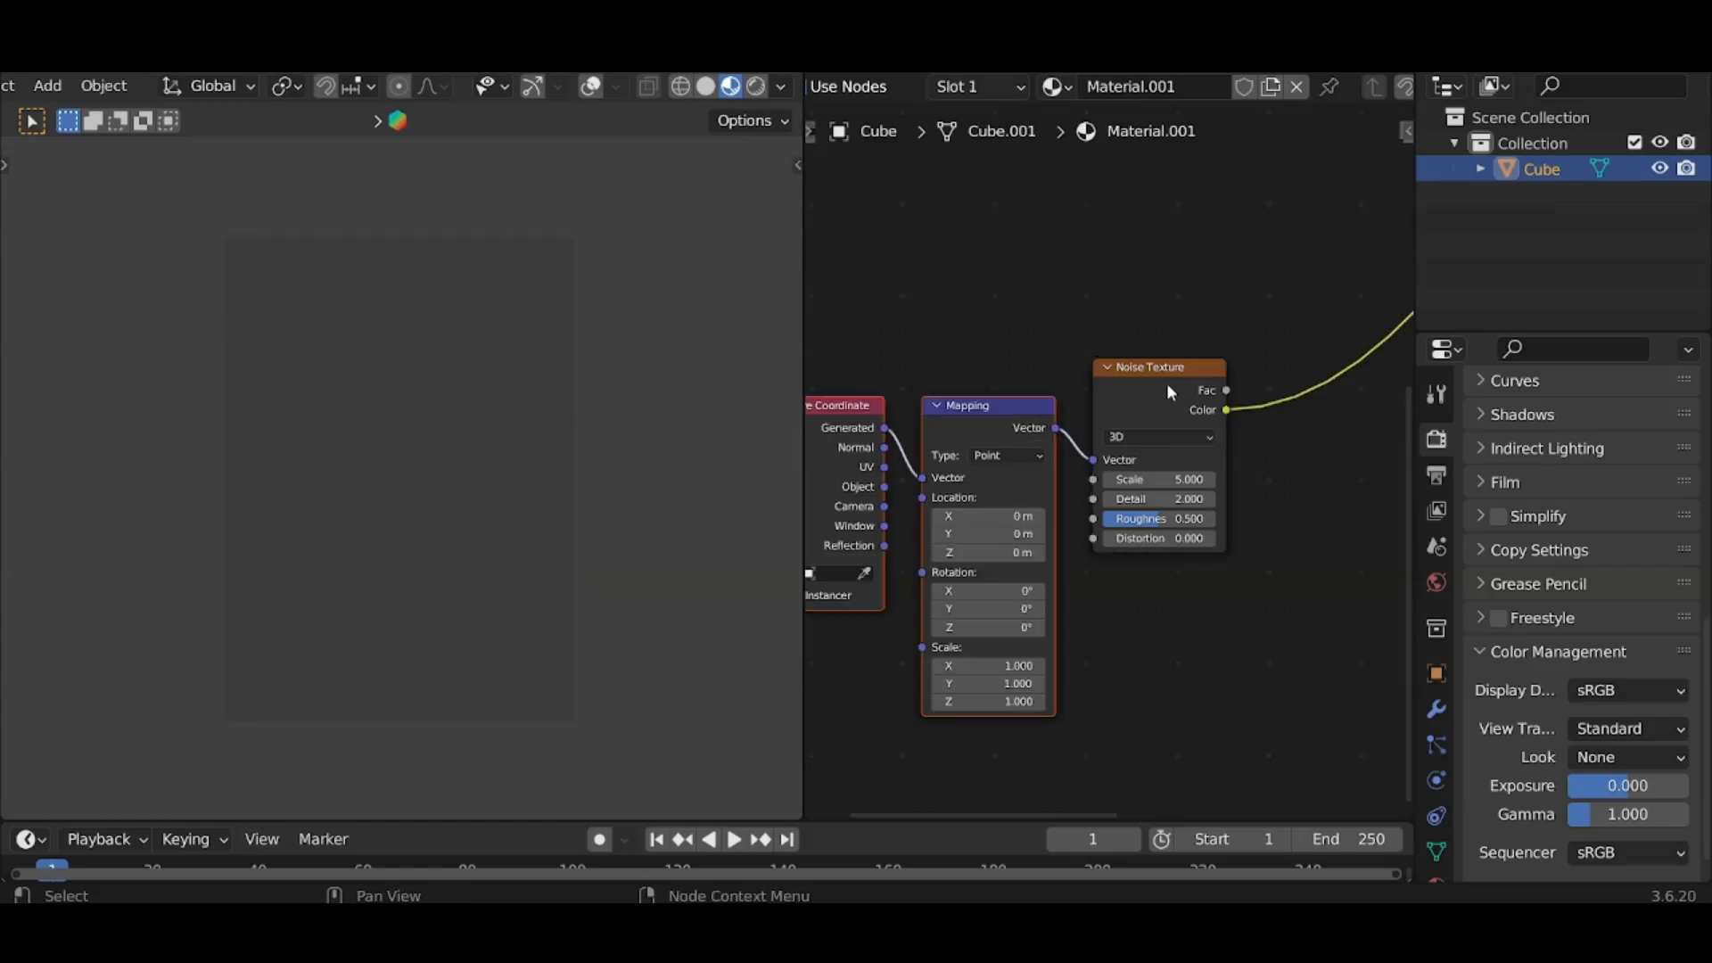
left_click_drag(886, 487, 928, 479)
Insert a Color Ramp on the link leaving the Noise Texture's Color output.
middle_click_drag(1105, 528, 932, 557)
key("q")
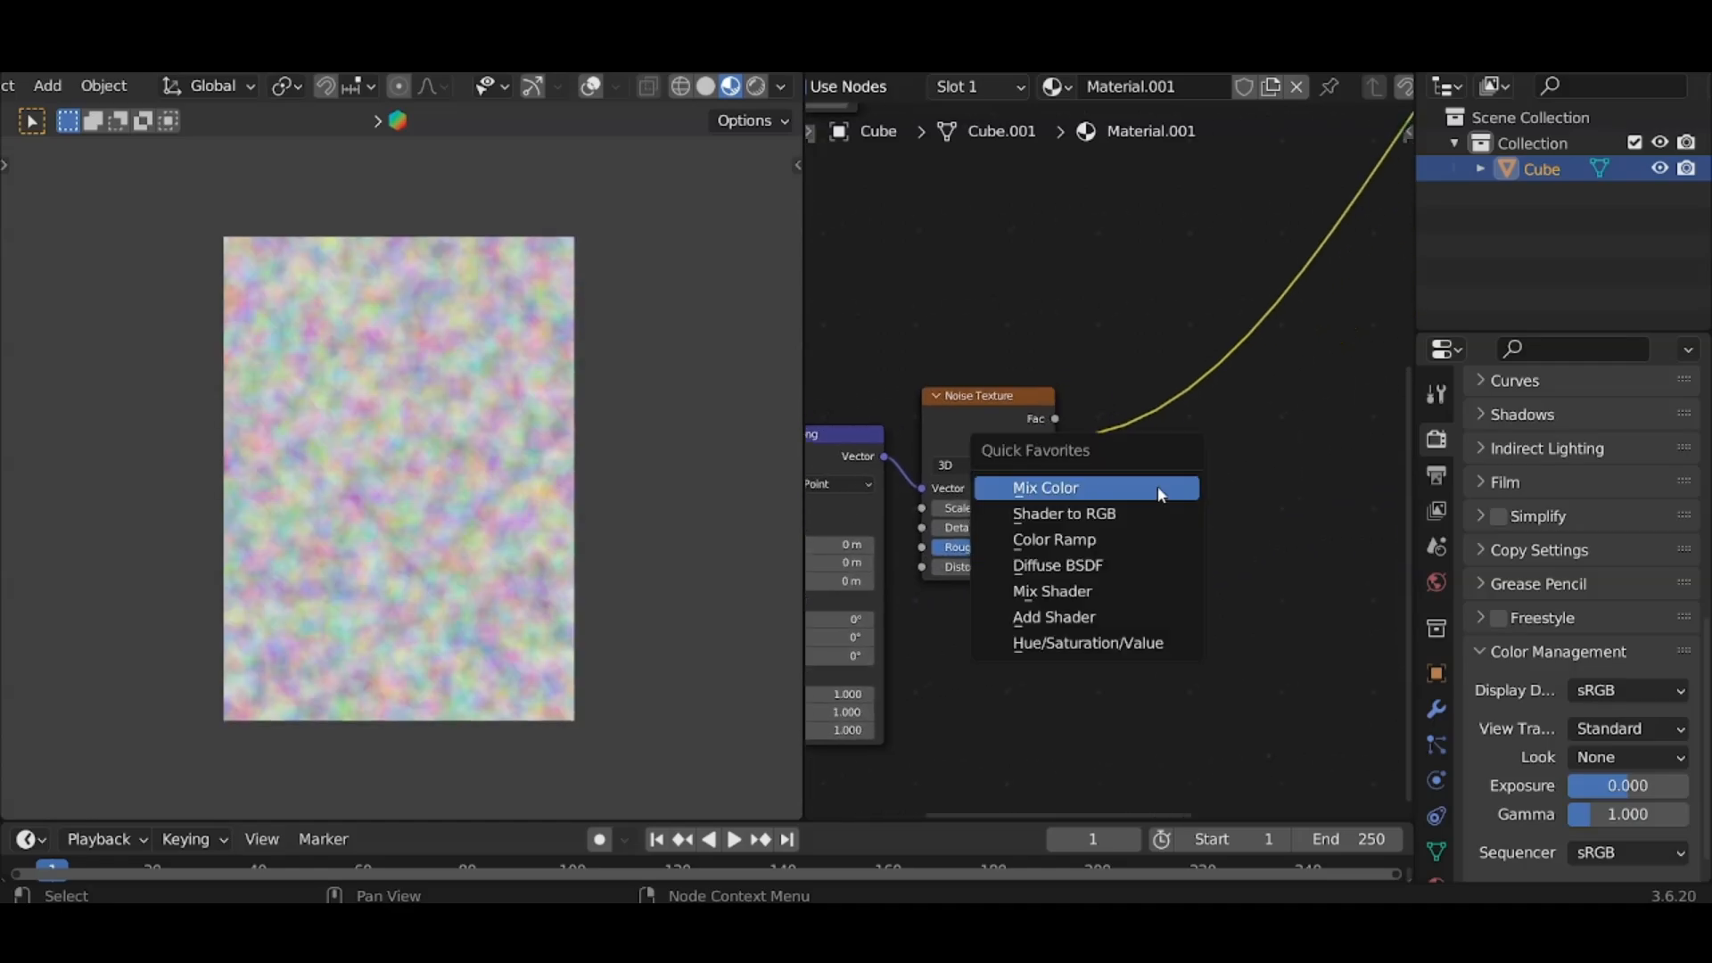
left_click(1149, 539)
left_click(1077, 367)
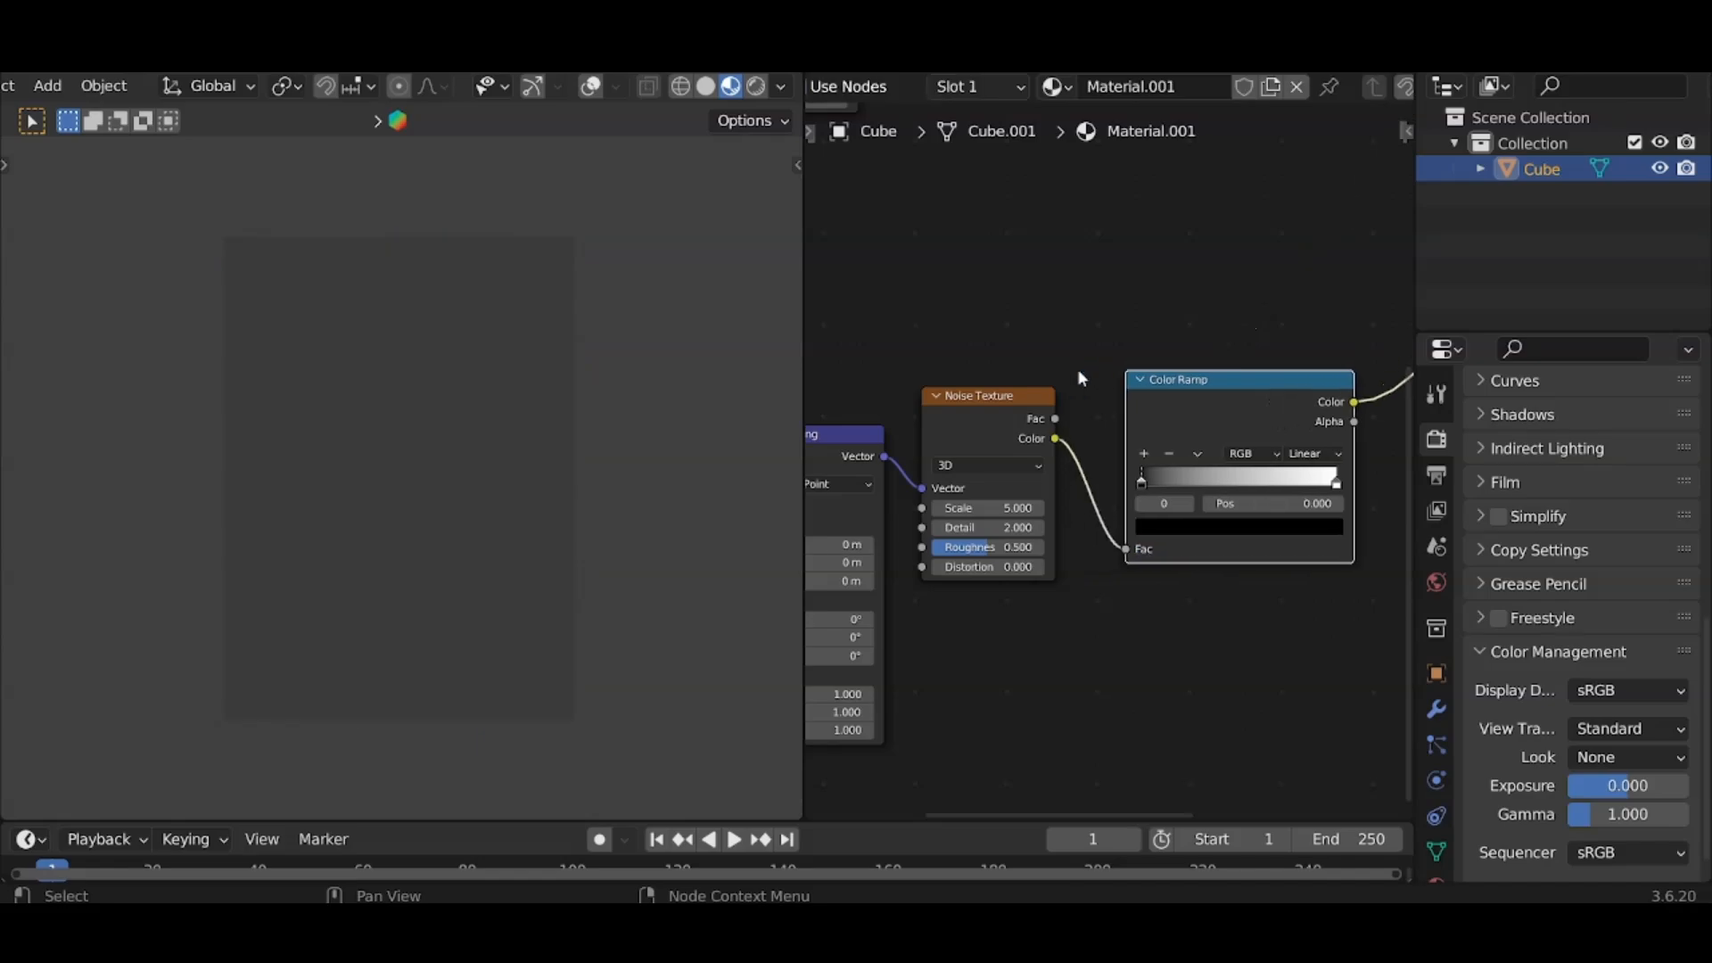
Stretch the noise into vertical grain by setting its Mapping scale to 0.200 on Z and 4.300 on X.
middle_click_drag(967, 657, 1143, 572)
scroll(1089, 615, "up", 2)
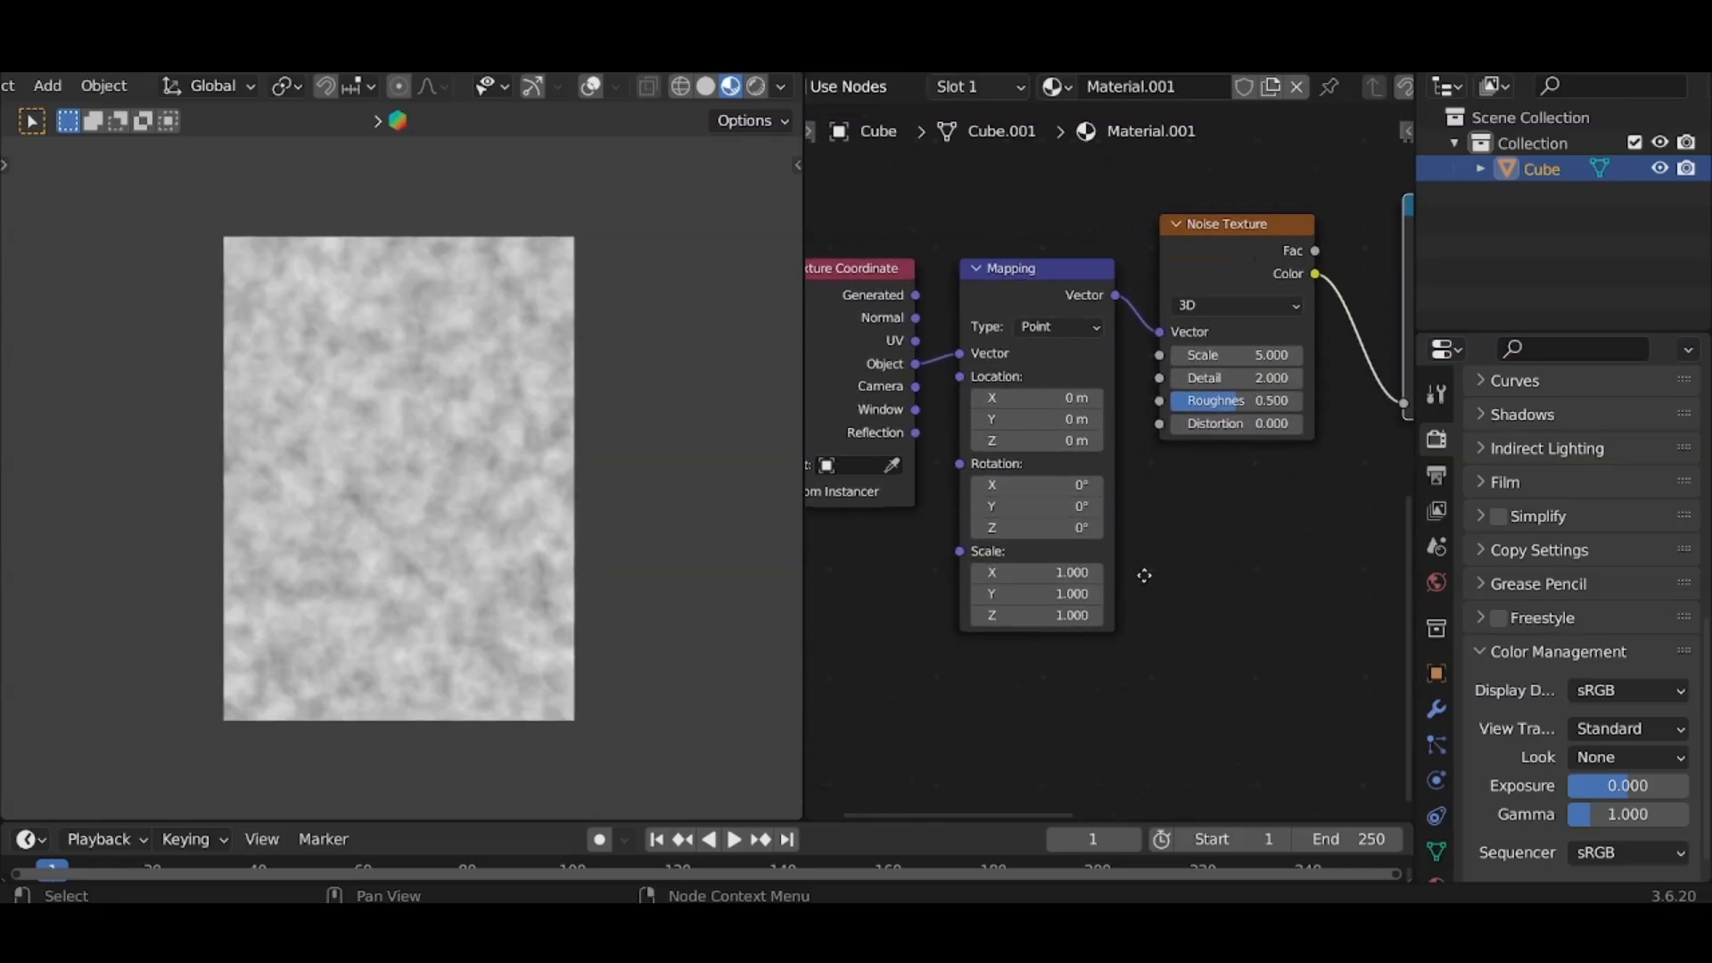
left_click_drag(1057, 618, 981, 618)
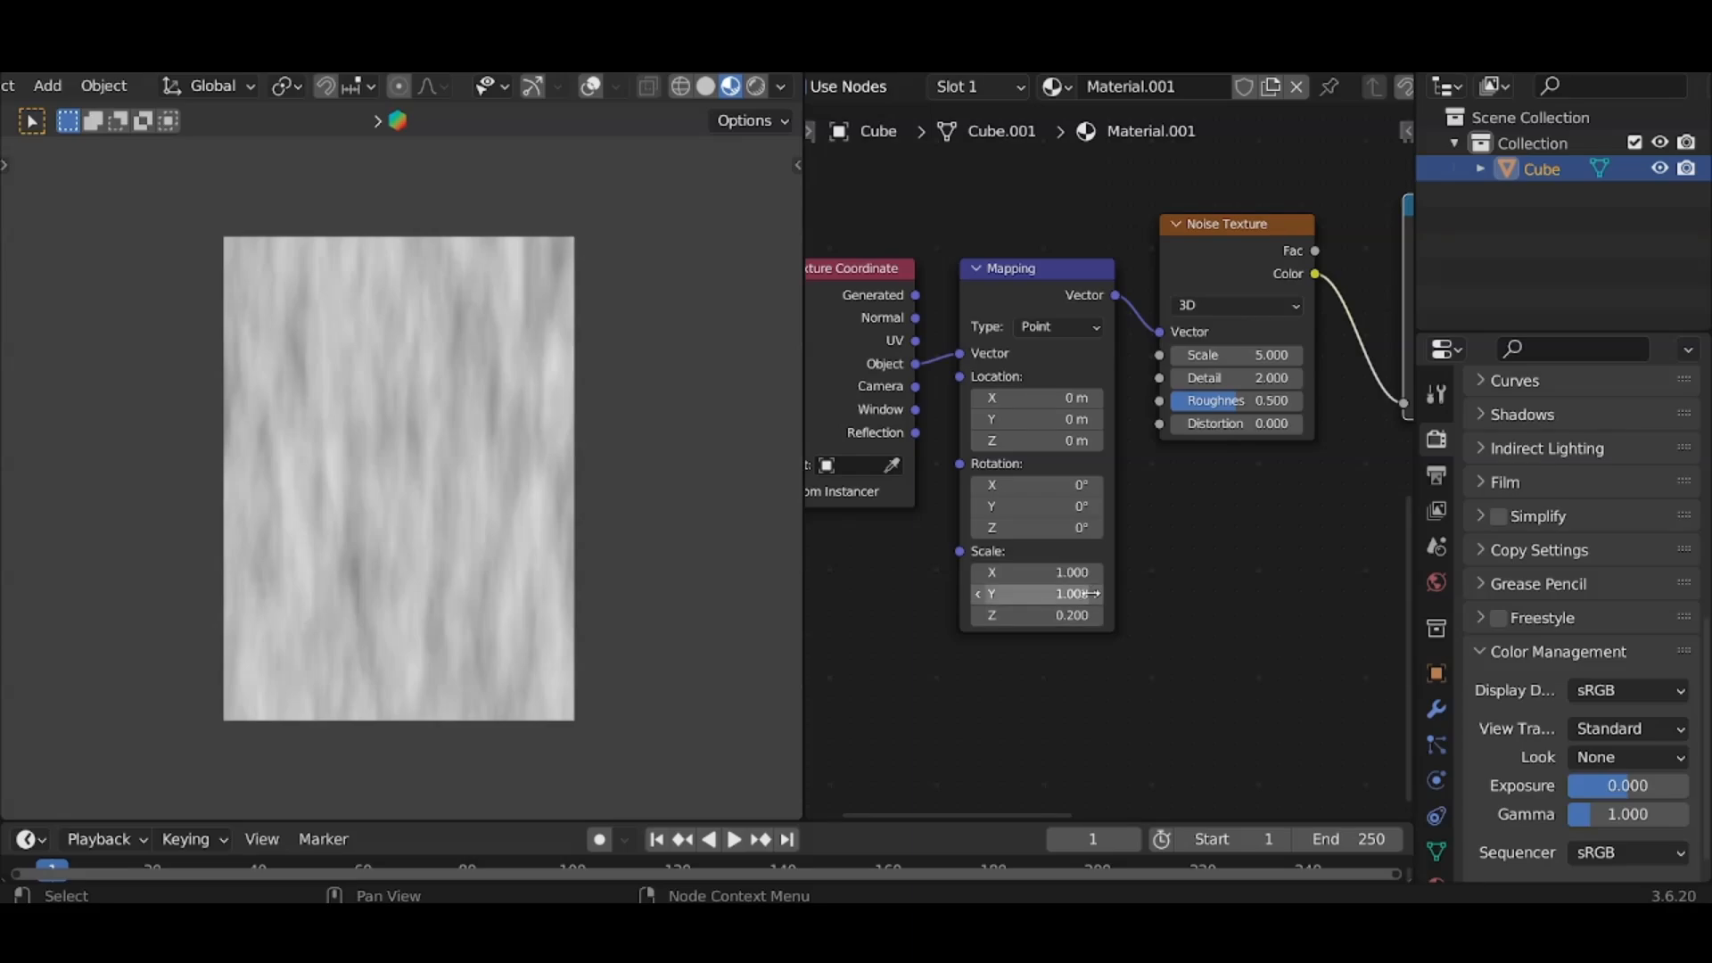
mouse_move(1057, 572)
left_mouse_down()
mouse_move(1338, 572)
mouse_move(1321, 572)
left_mouse_up()
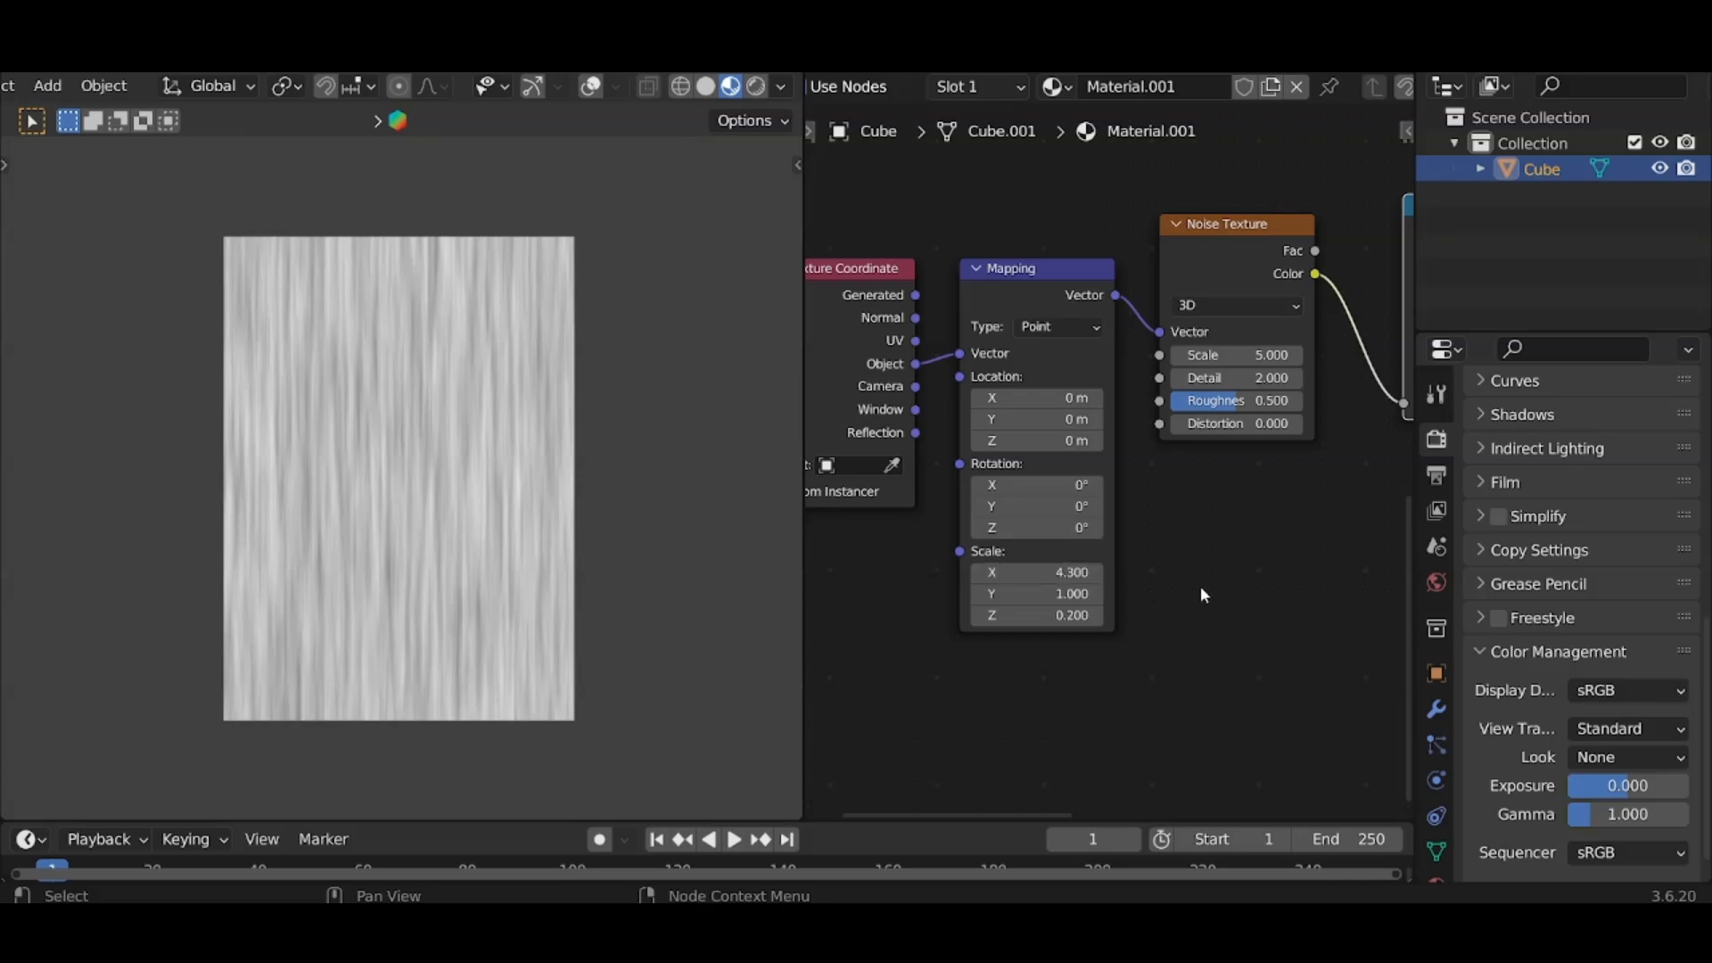
Move the white stop of the noise's Color Ramp to position 0.704.
scroll(1214, 590, "down", 2)
middle_click_drag(1281, 573, 1001, 619)
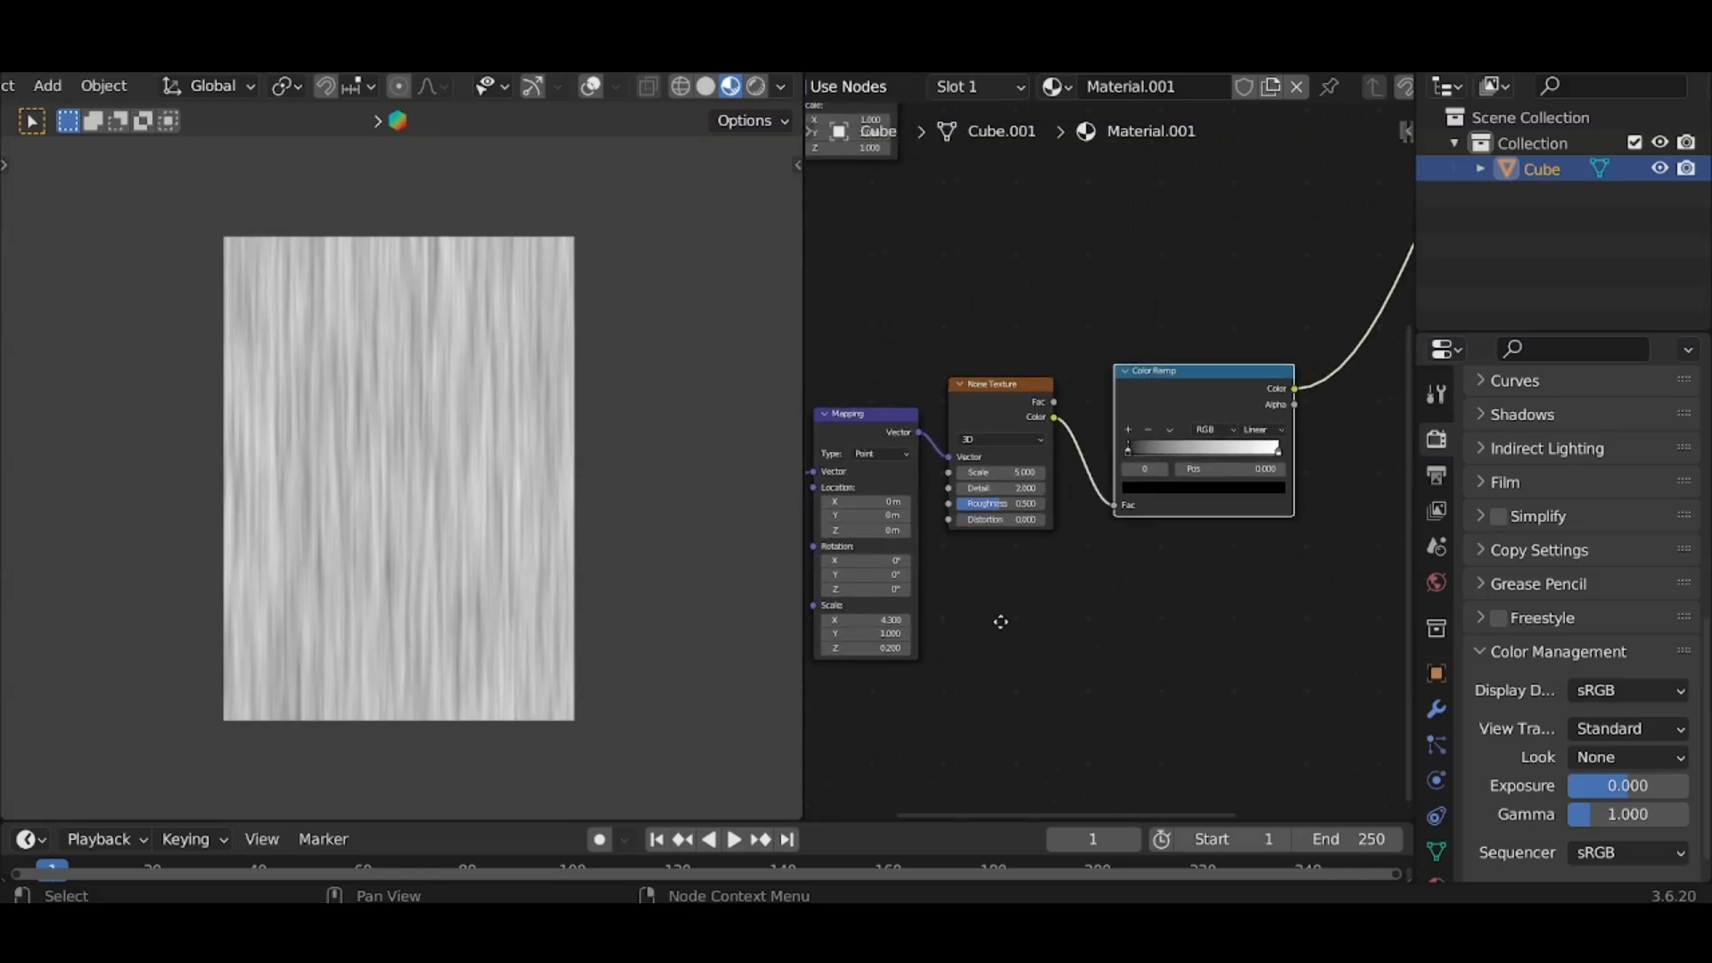
scroll(1131, 606, "up", 2)
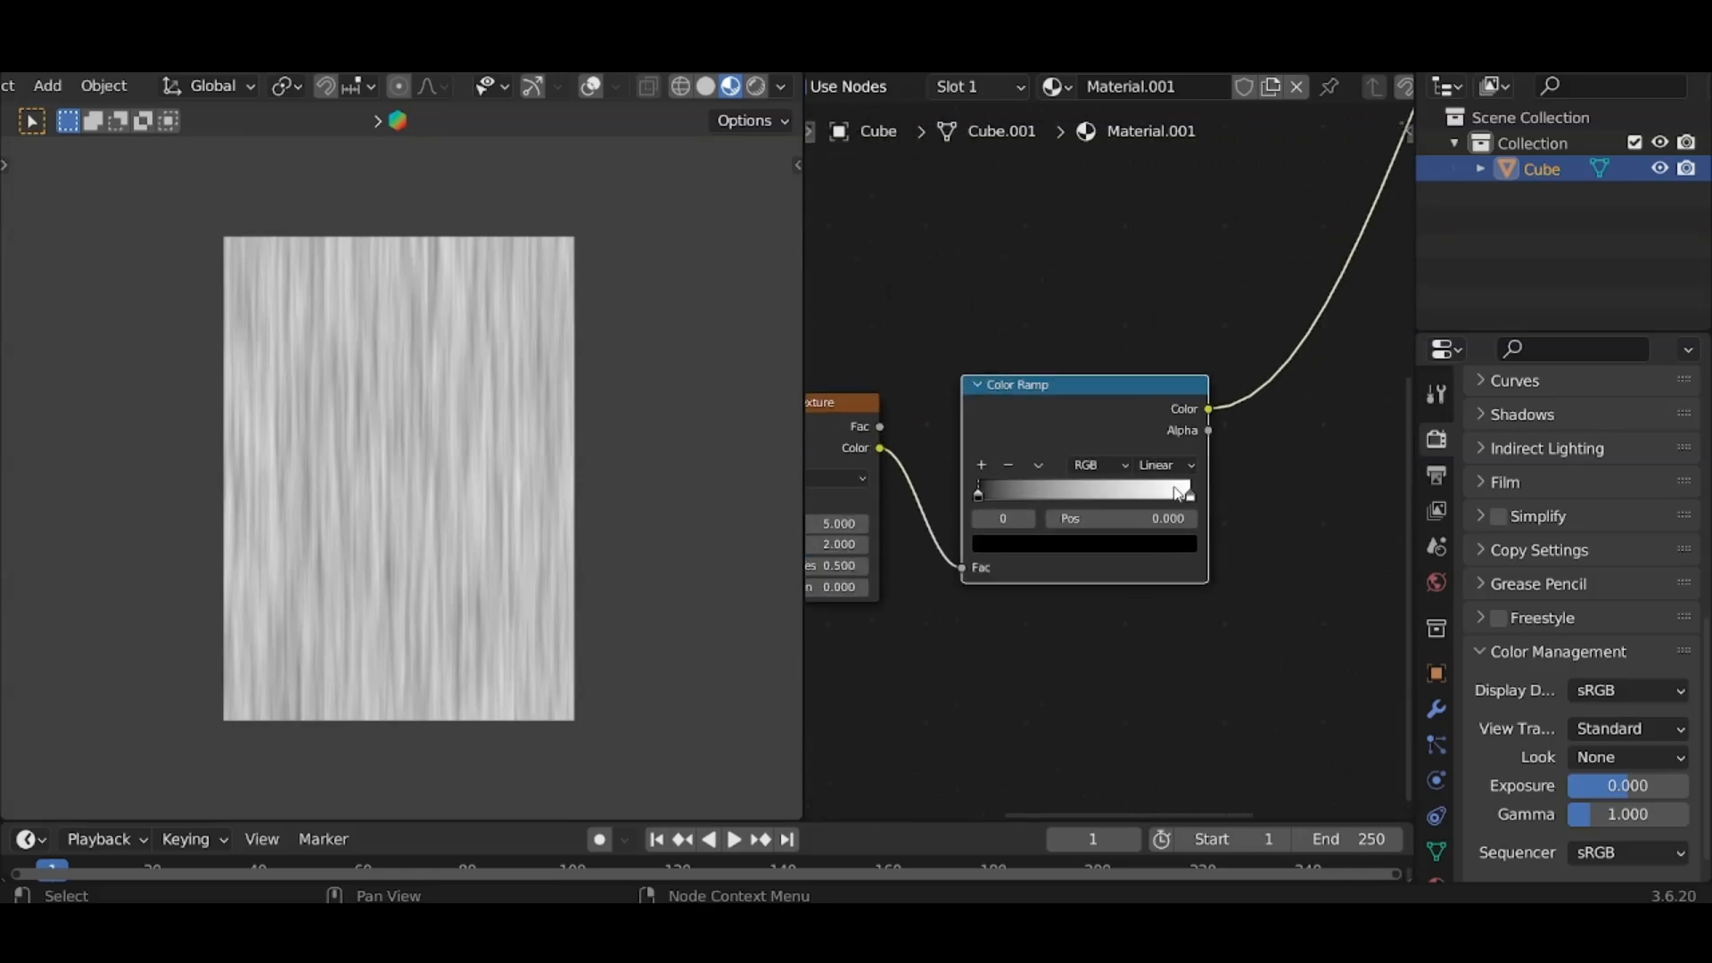
left_click_drag(1192, 495, 1130, 497)
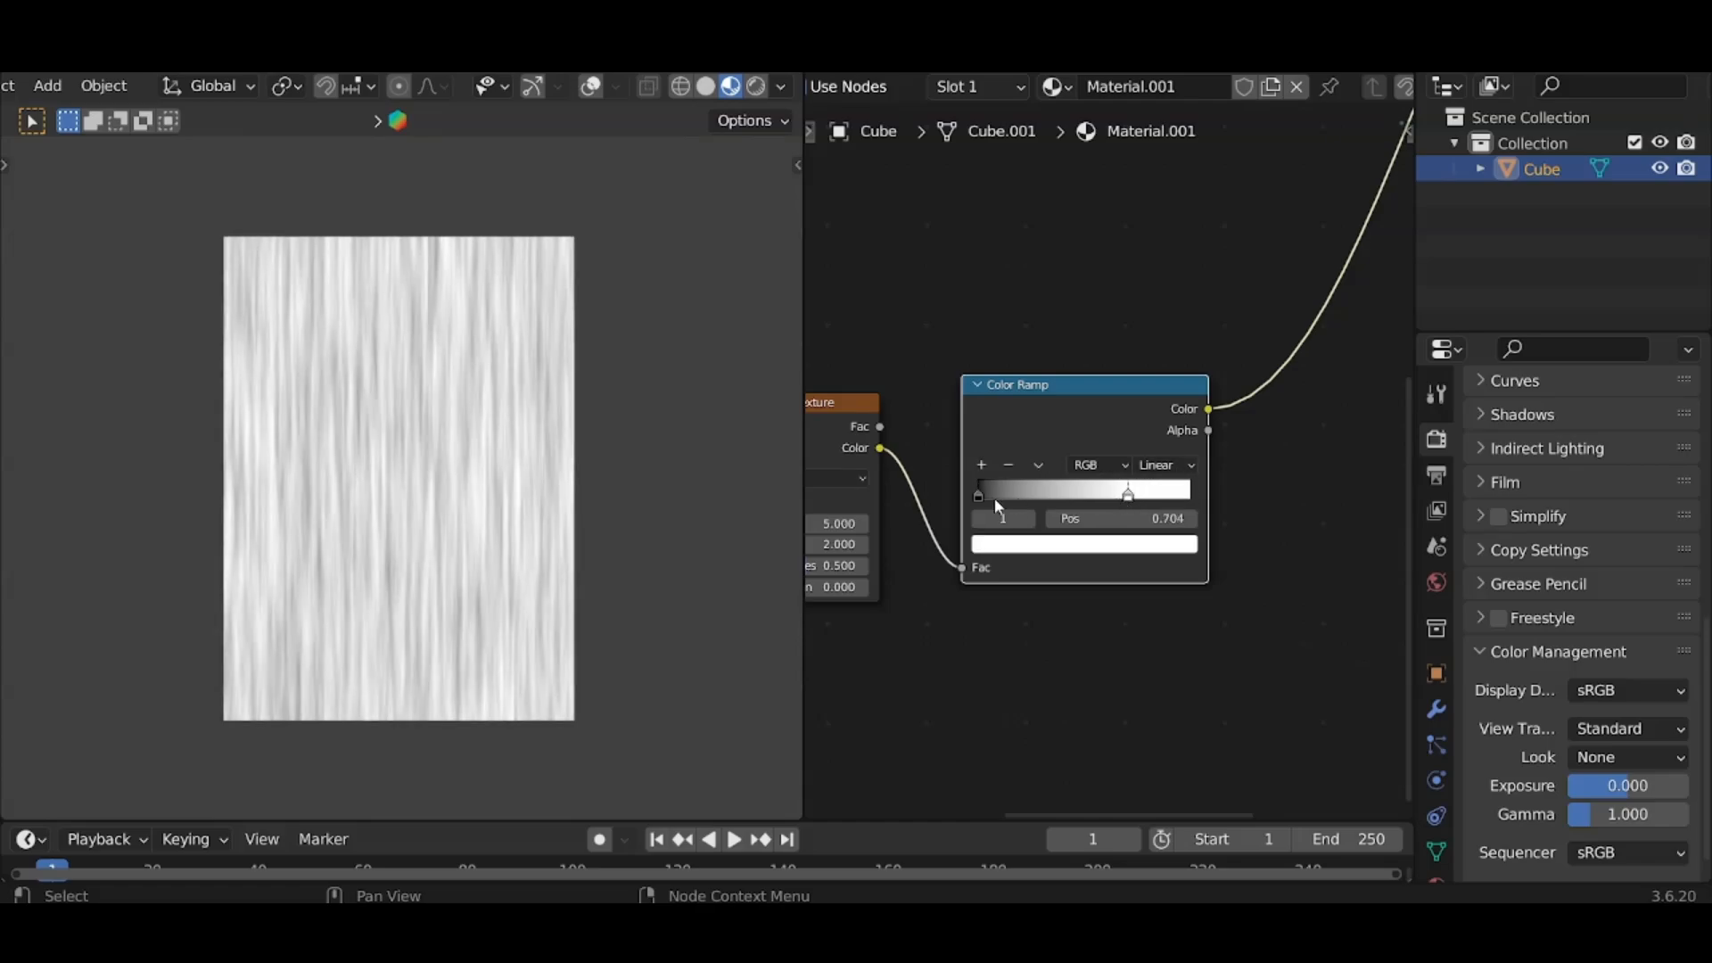
Sharpen the noise's Color Ramp by moving its black stop inward and its white stop to position 0.474.
left_click_drag(977, 494, 1079, 497)
middle_click_drag(1266, 443, 1045, 534)
scroll(1102, 469, "down", 6)
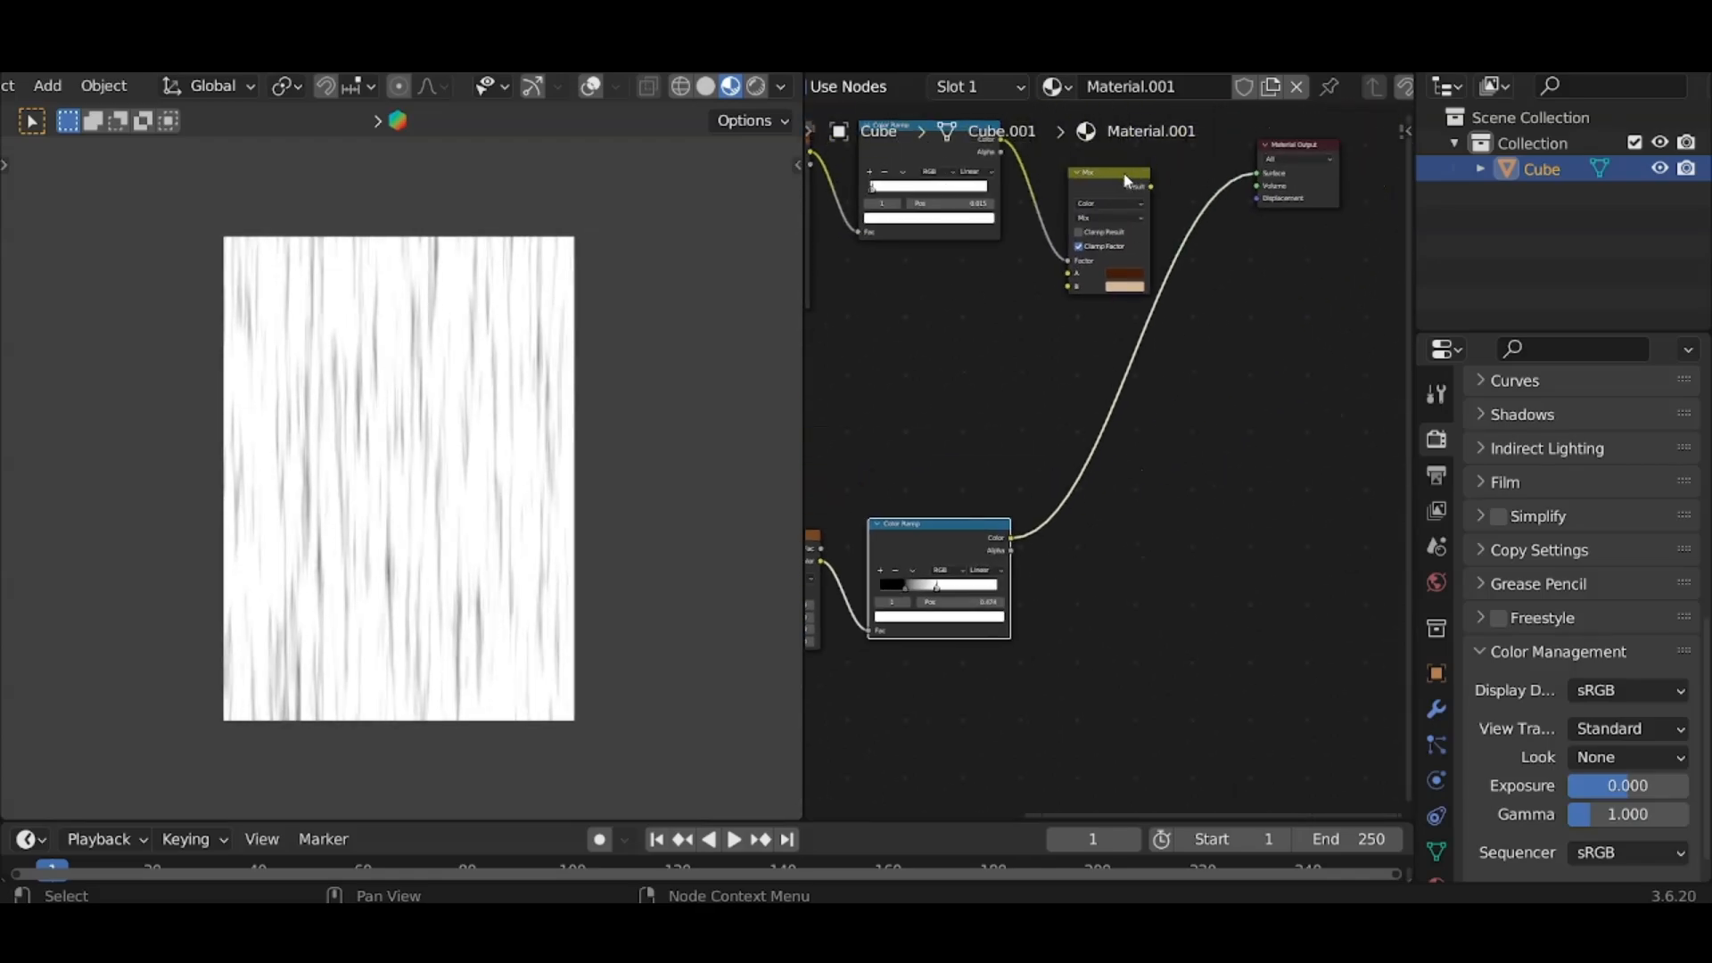
Duplicate the brown and tan Mix node, drive its Factor from the noise's Color Ramp, and preview it on the cube.
key("shift+d")
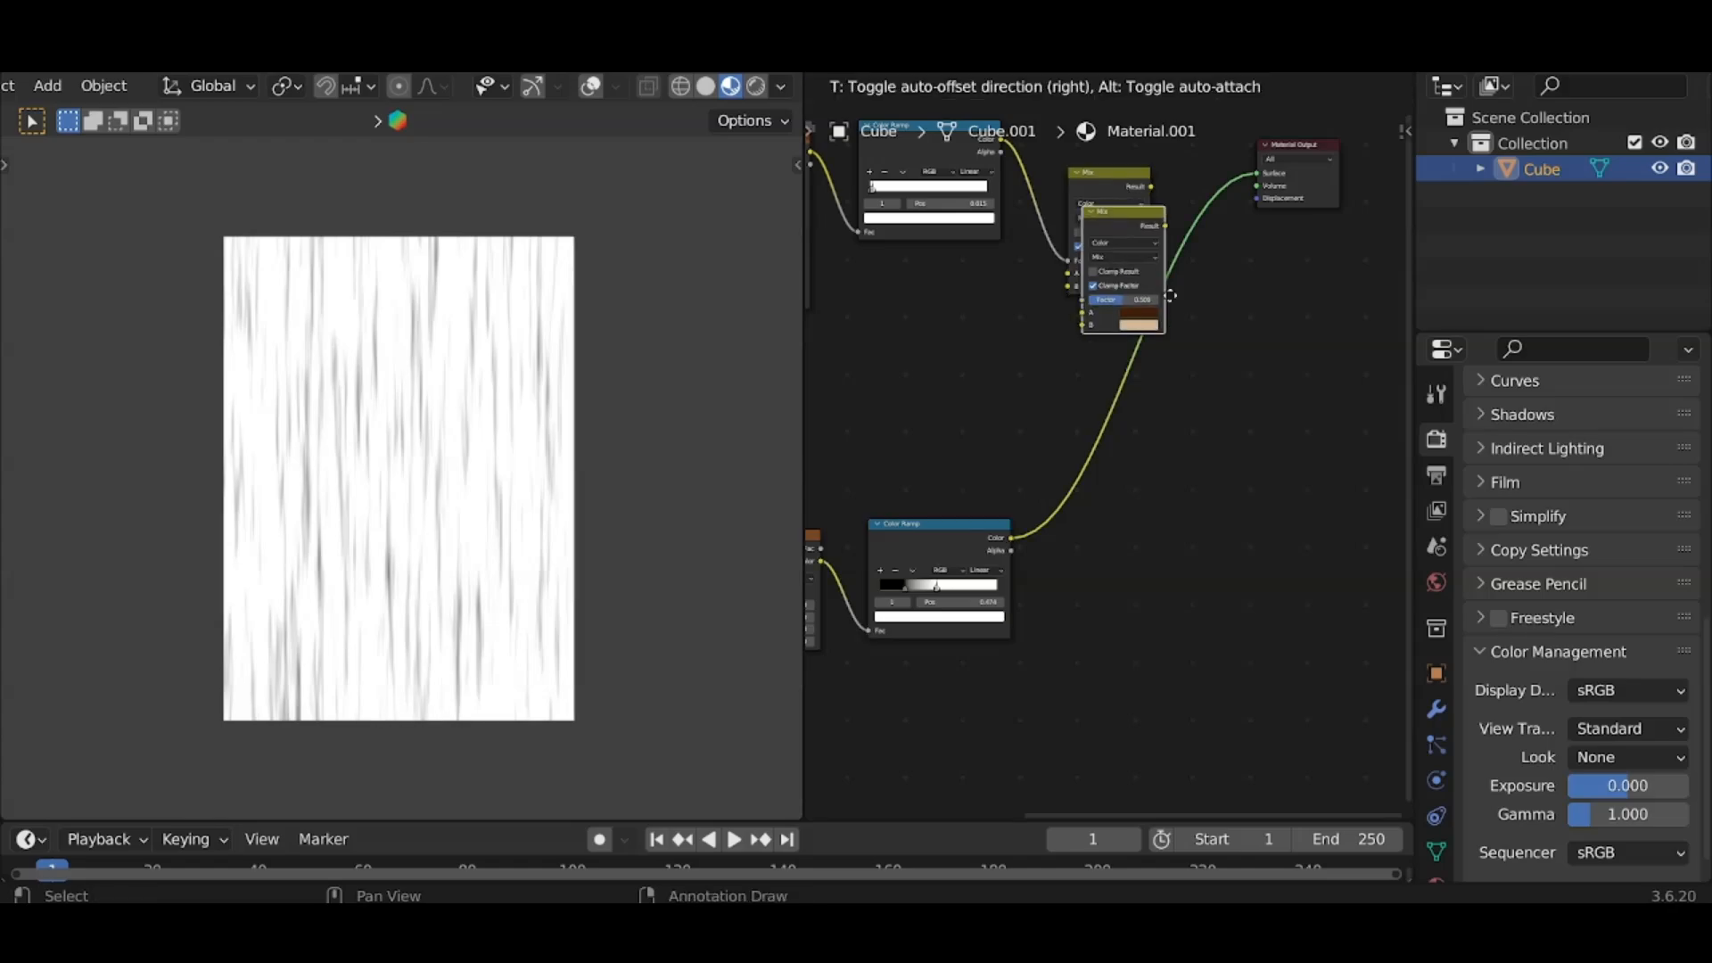
left_click(1155, 482)
left_click_drag(1012, 539, 1104, 564)
left_click(1132, 483, "ctrl+shift")
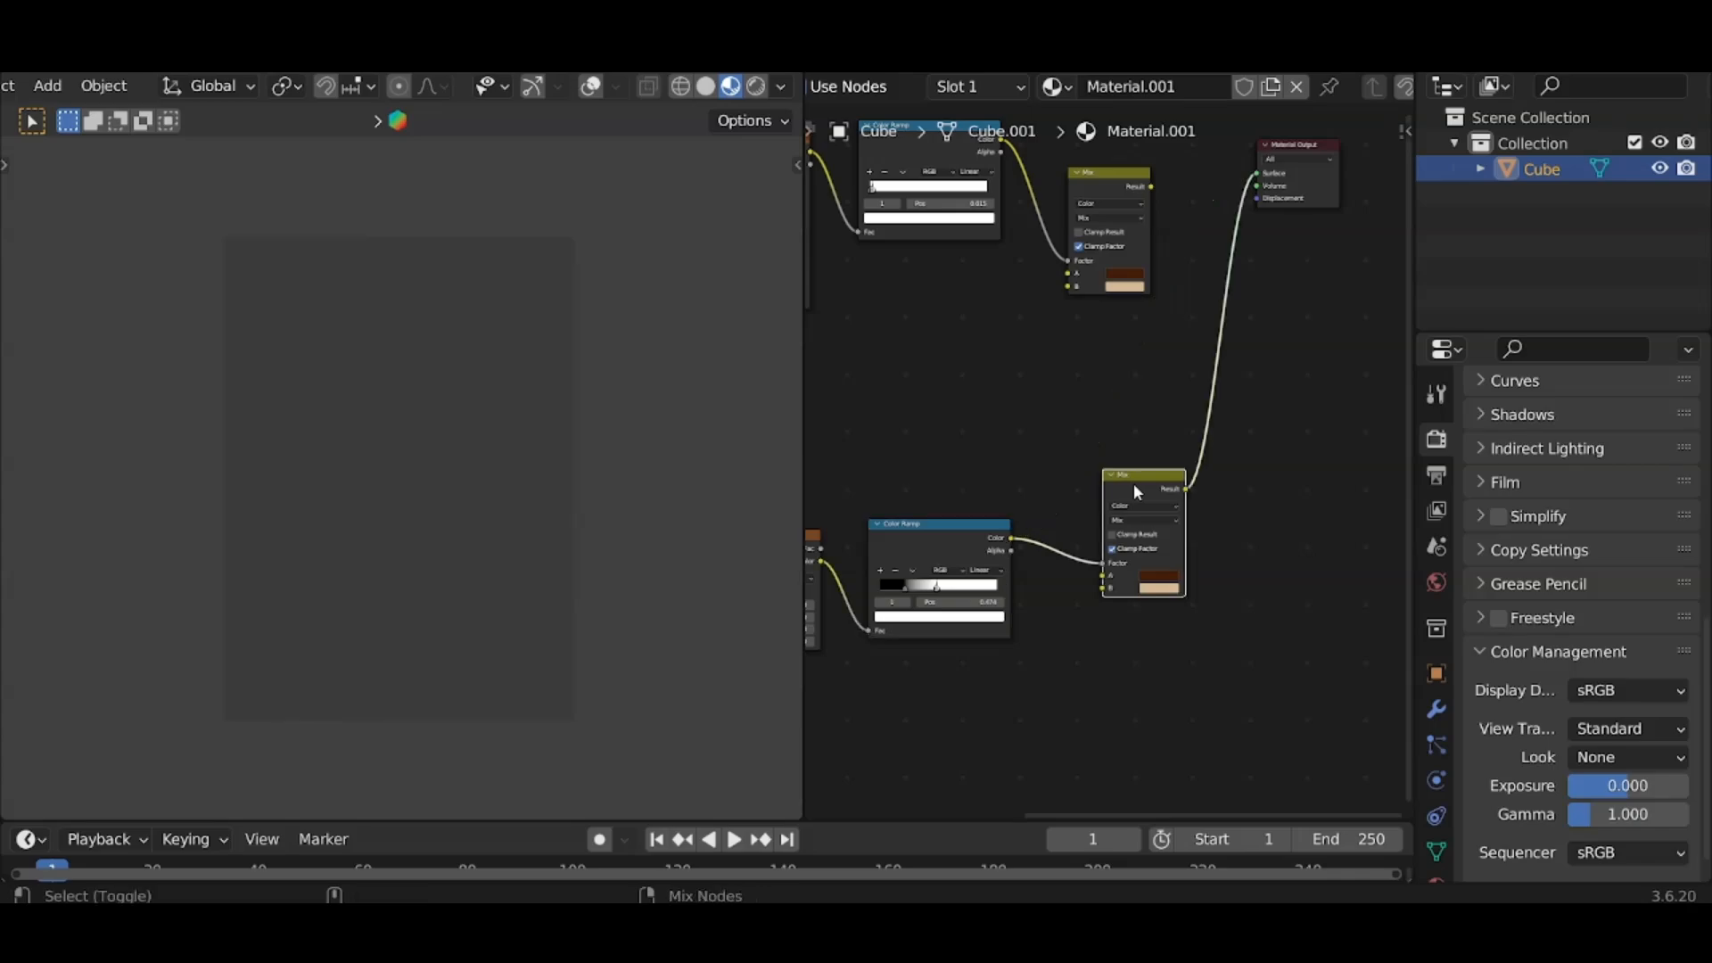
left_click_drag(1135, 489, 1086, 494)
Adjust the duplicated Mix node's colors, with a warmer dark brown for A and a lighter tan for B.
scroll(1121, 596, "up", 3)
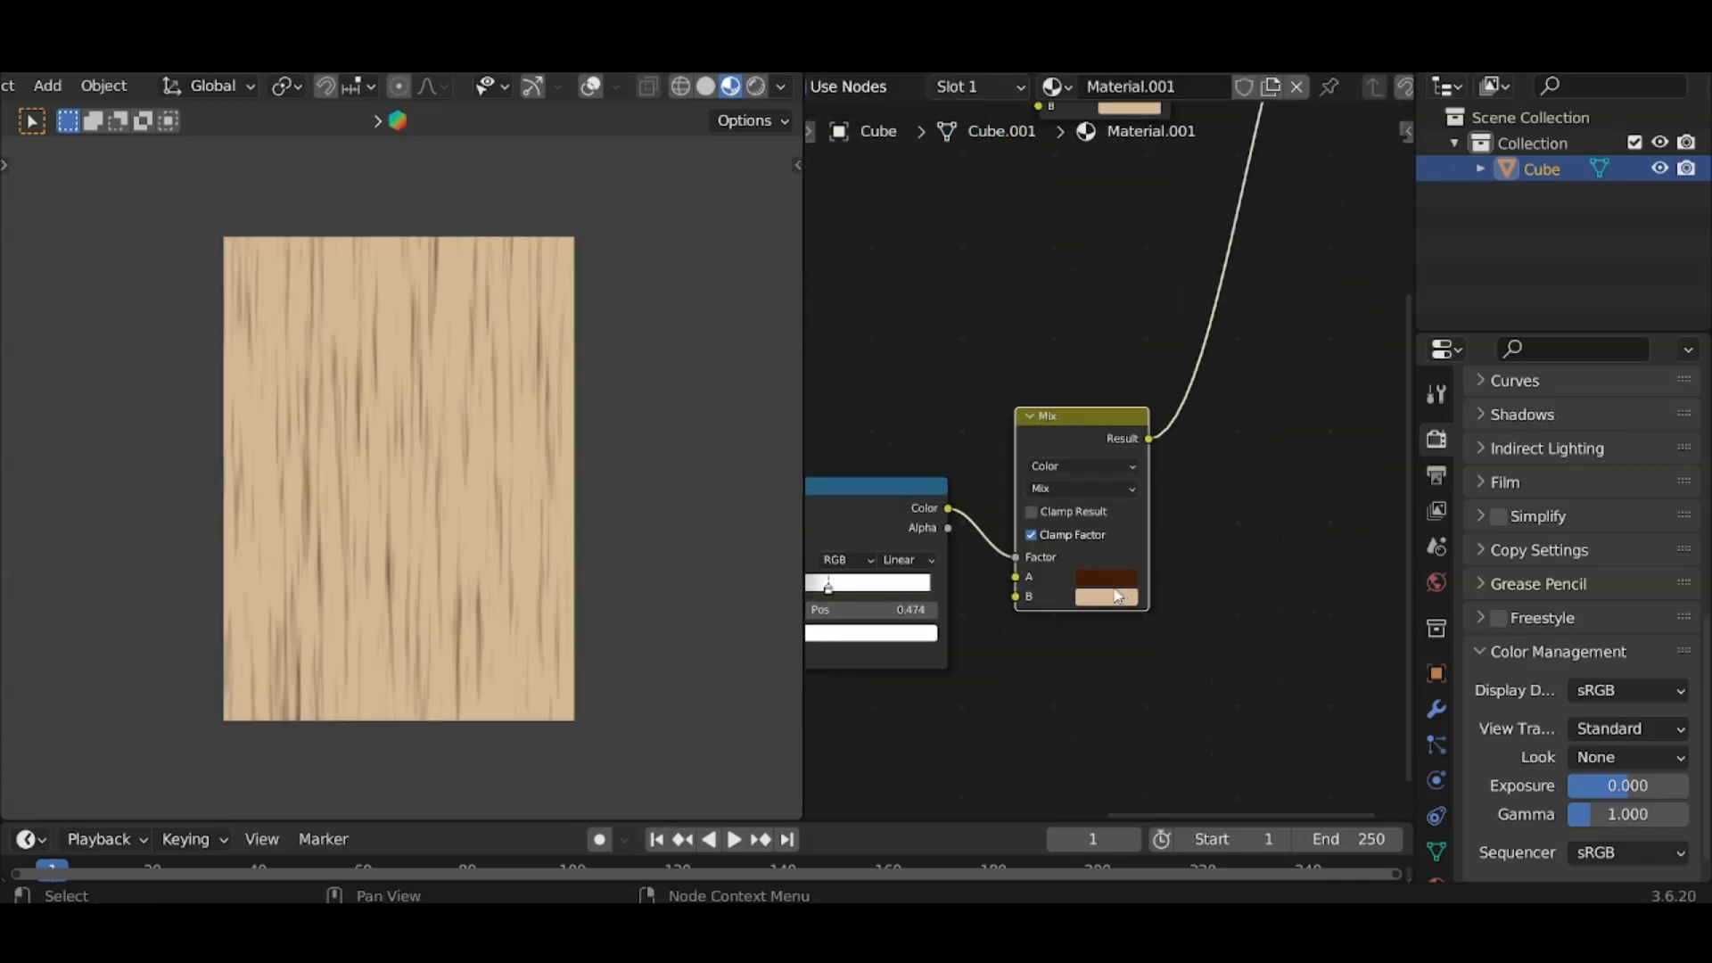
left_click(1130, 581)
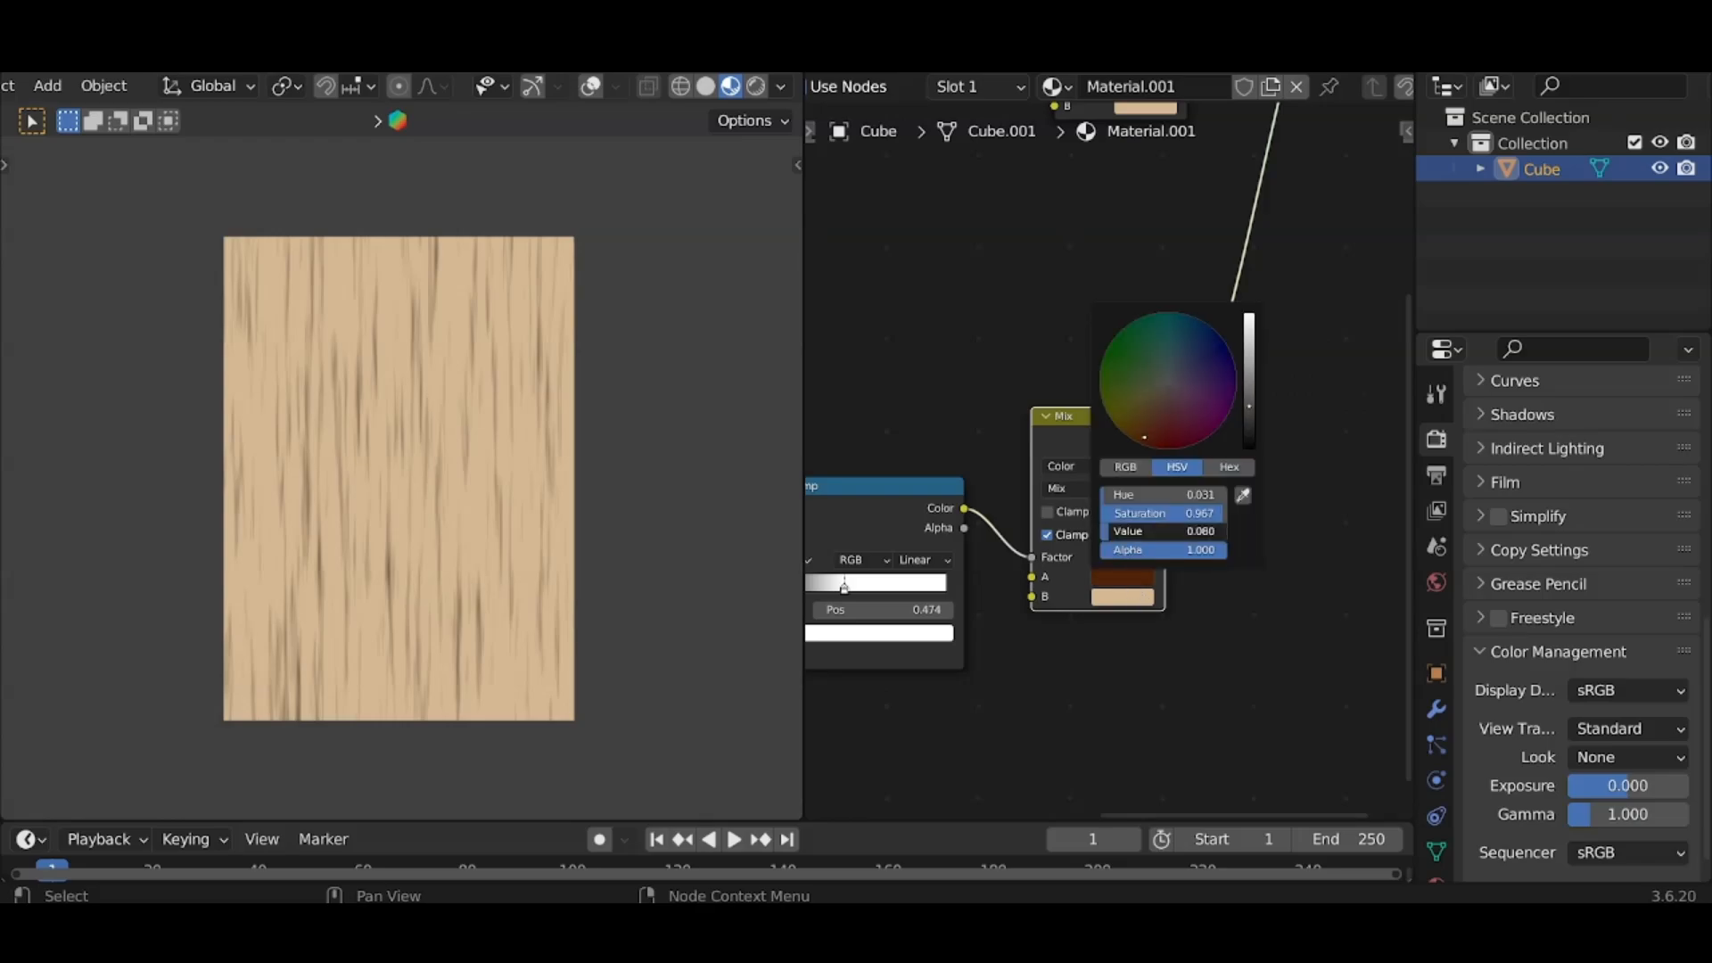
left_click(1123, 599)
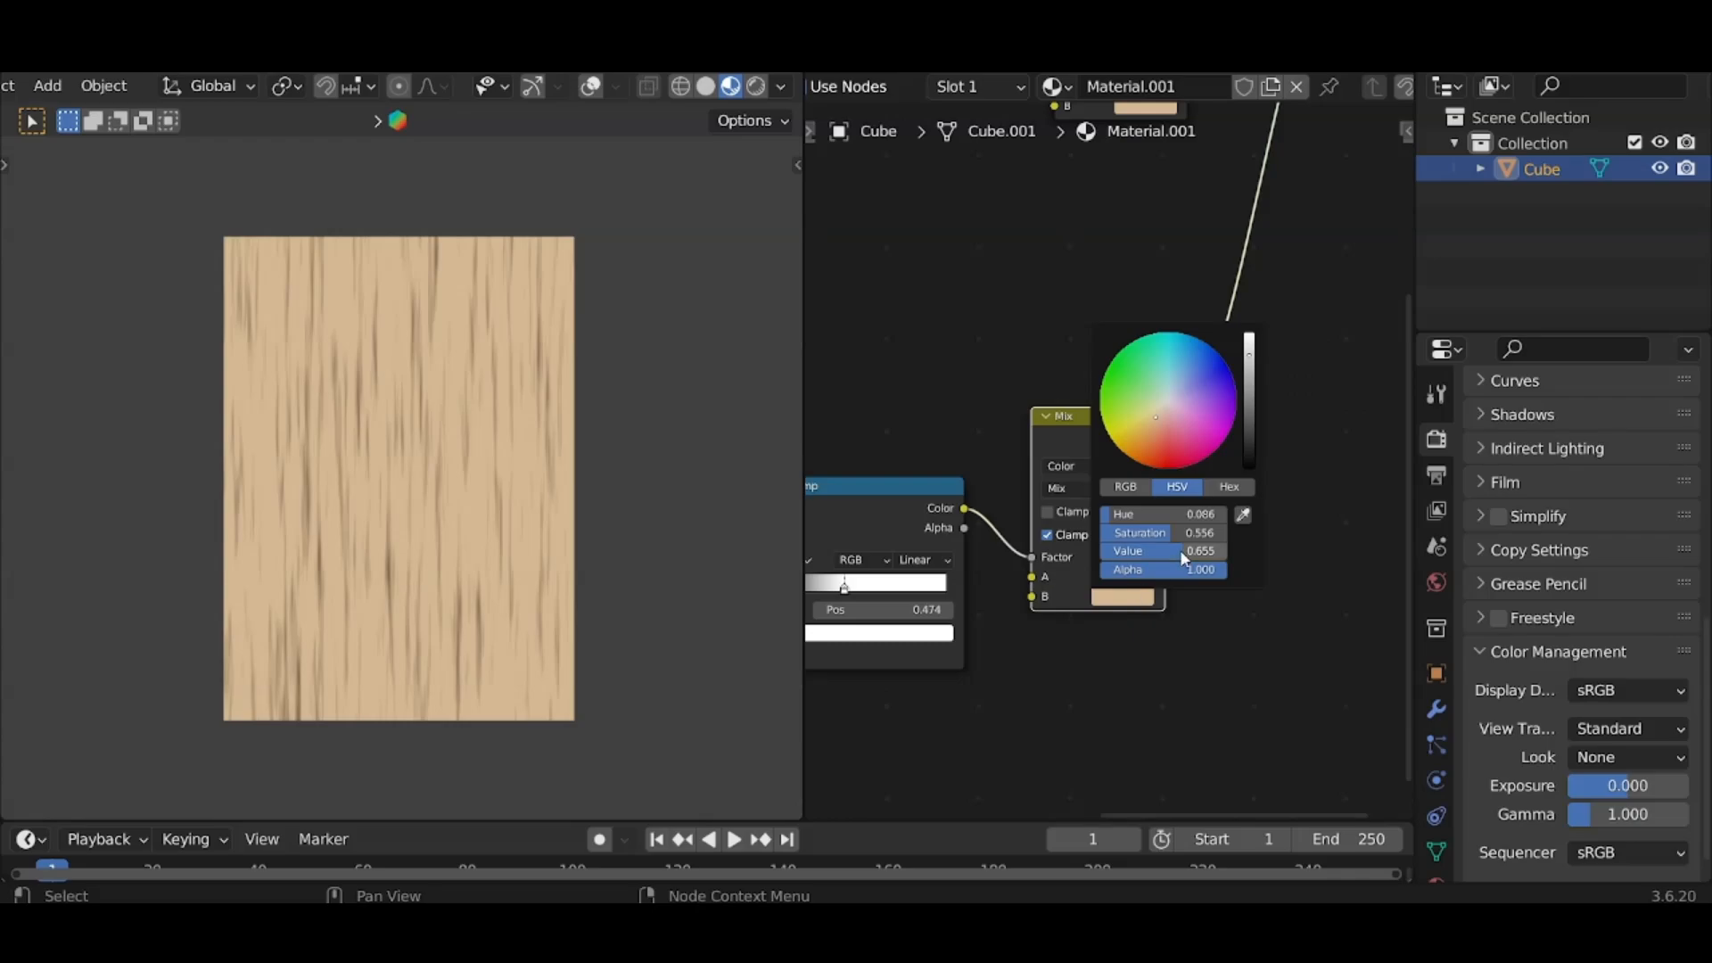
left_click_drag(1185, 551, 1175, 532)
scroll(1143, 565, "down", 3)
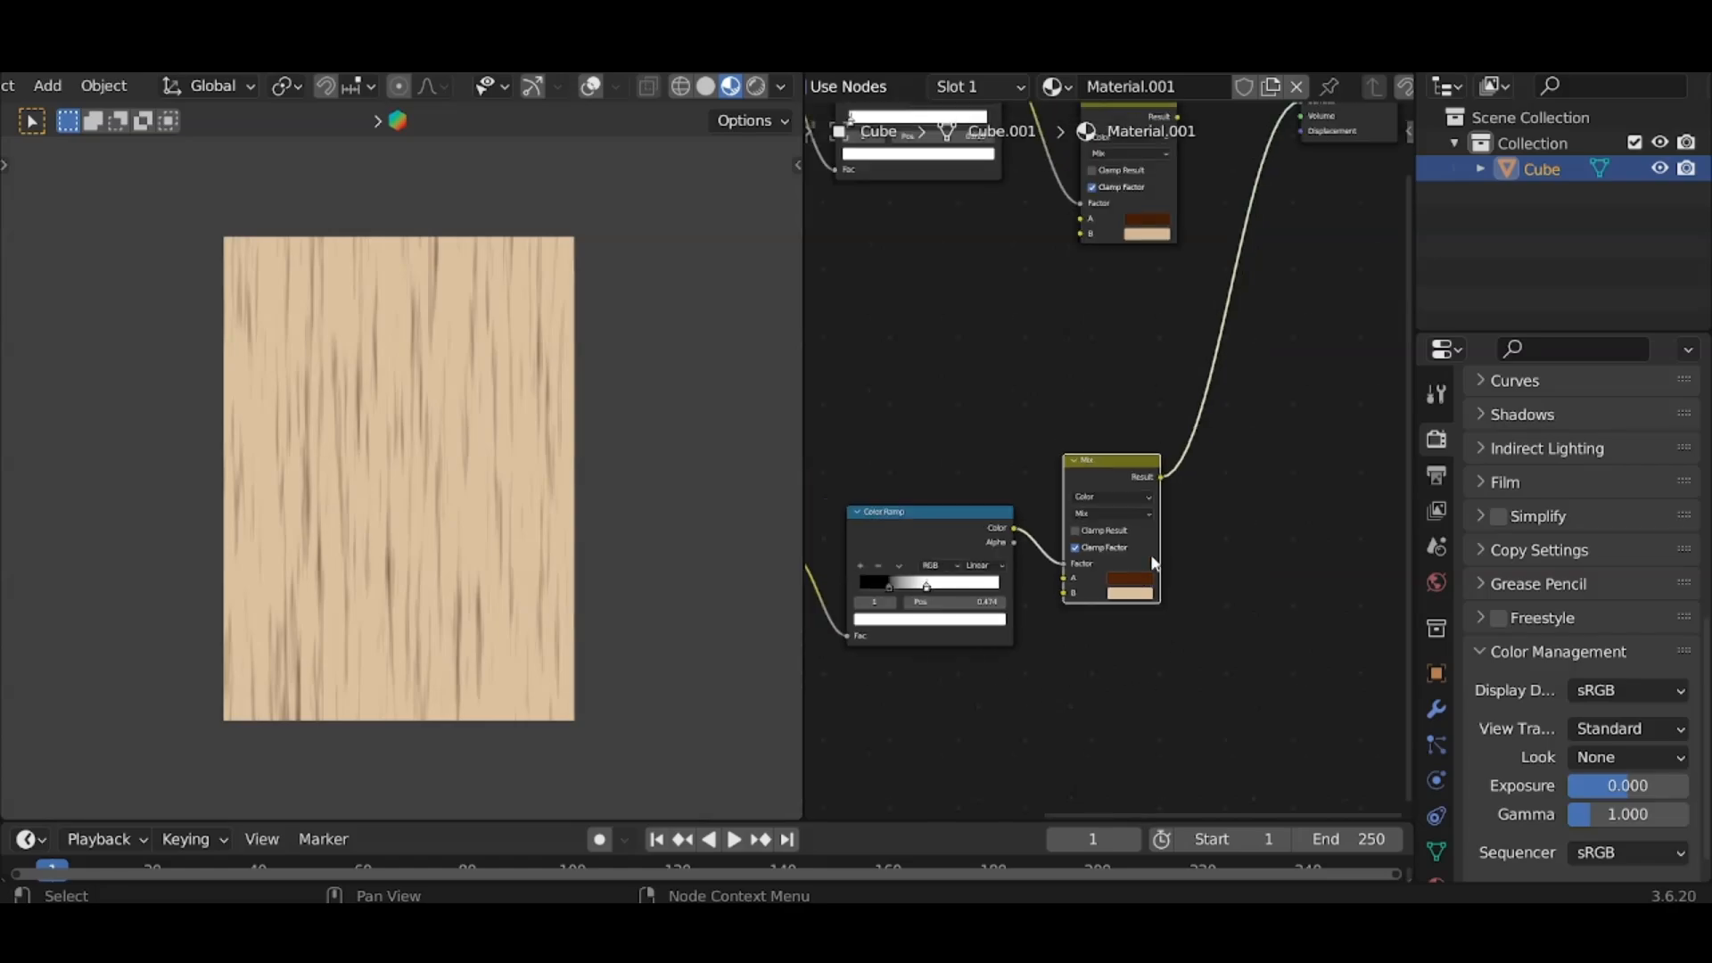
Add a Mix Color node before the Material Output, with the plank Mix result feeding A and the grain Mix result feeding B.
middle_click_drag(1219, 490, 1003, 570)
left_click_drag(1088, 312, 1289, 497)
middle_click_drag(1026, 444, 1179, 446)
left_click(1179, 446)
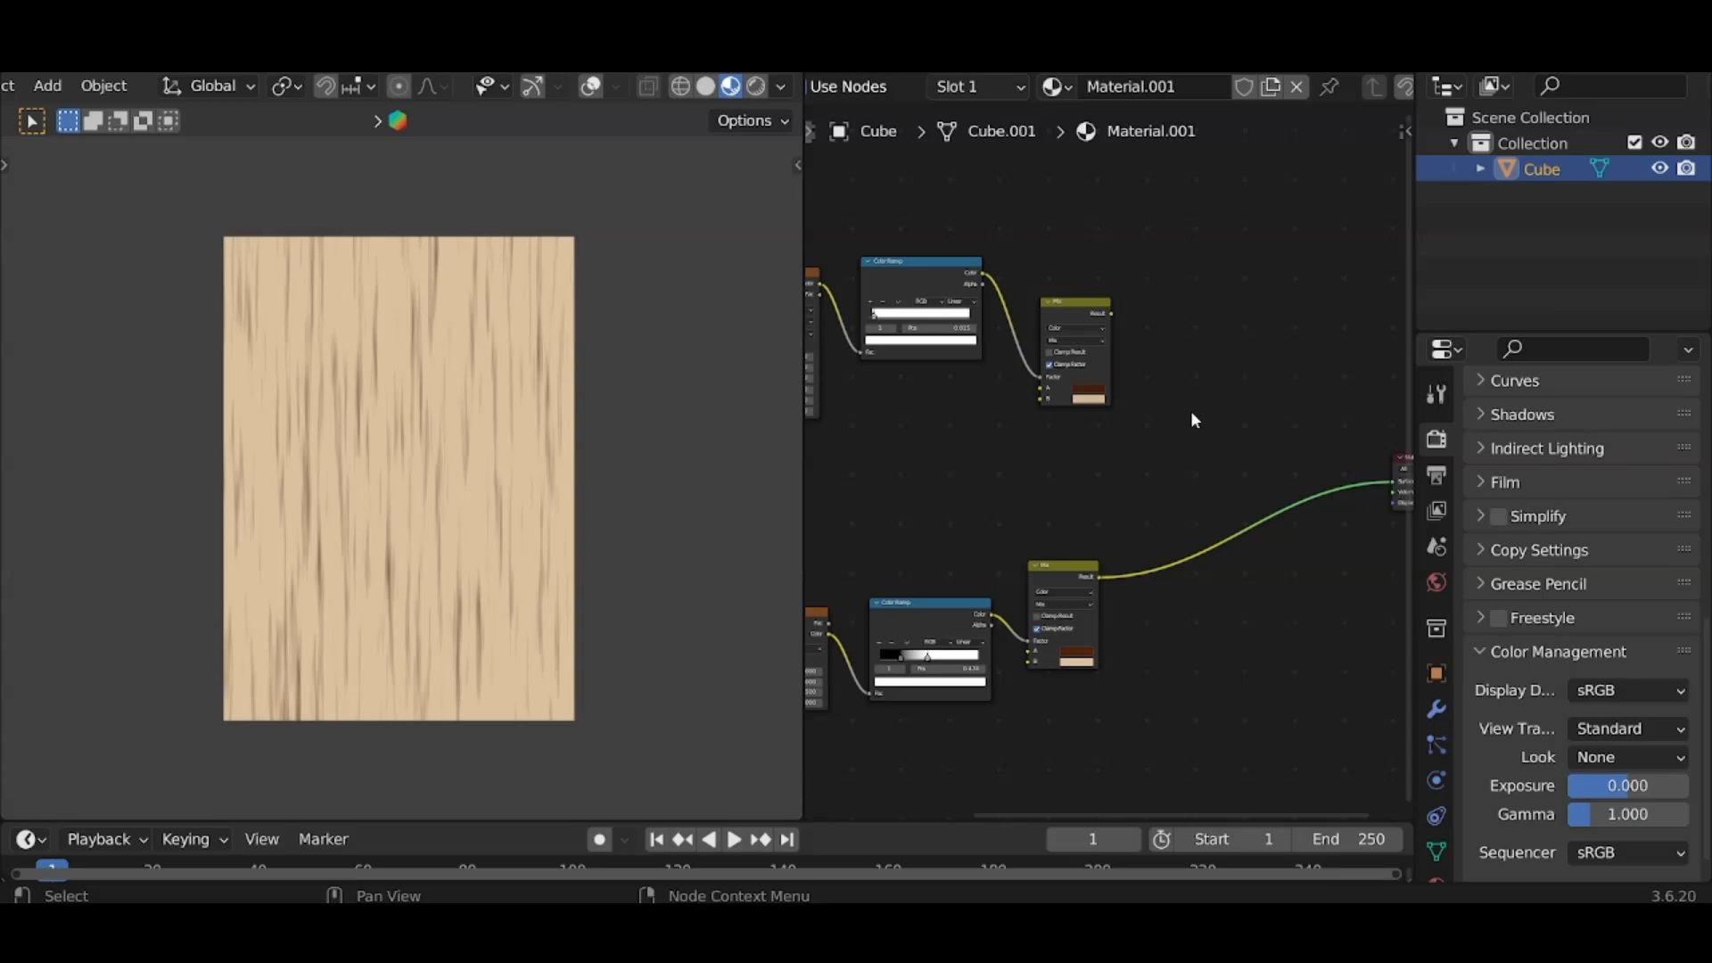
key("q")
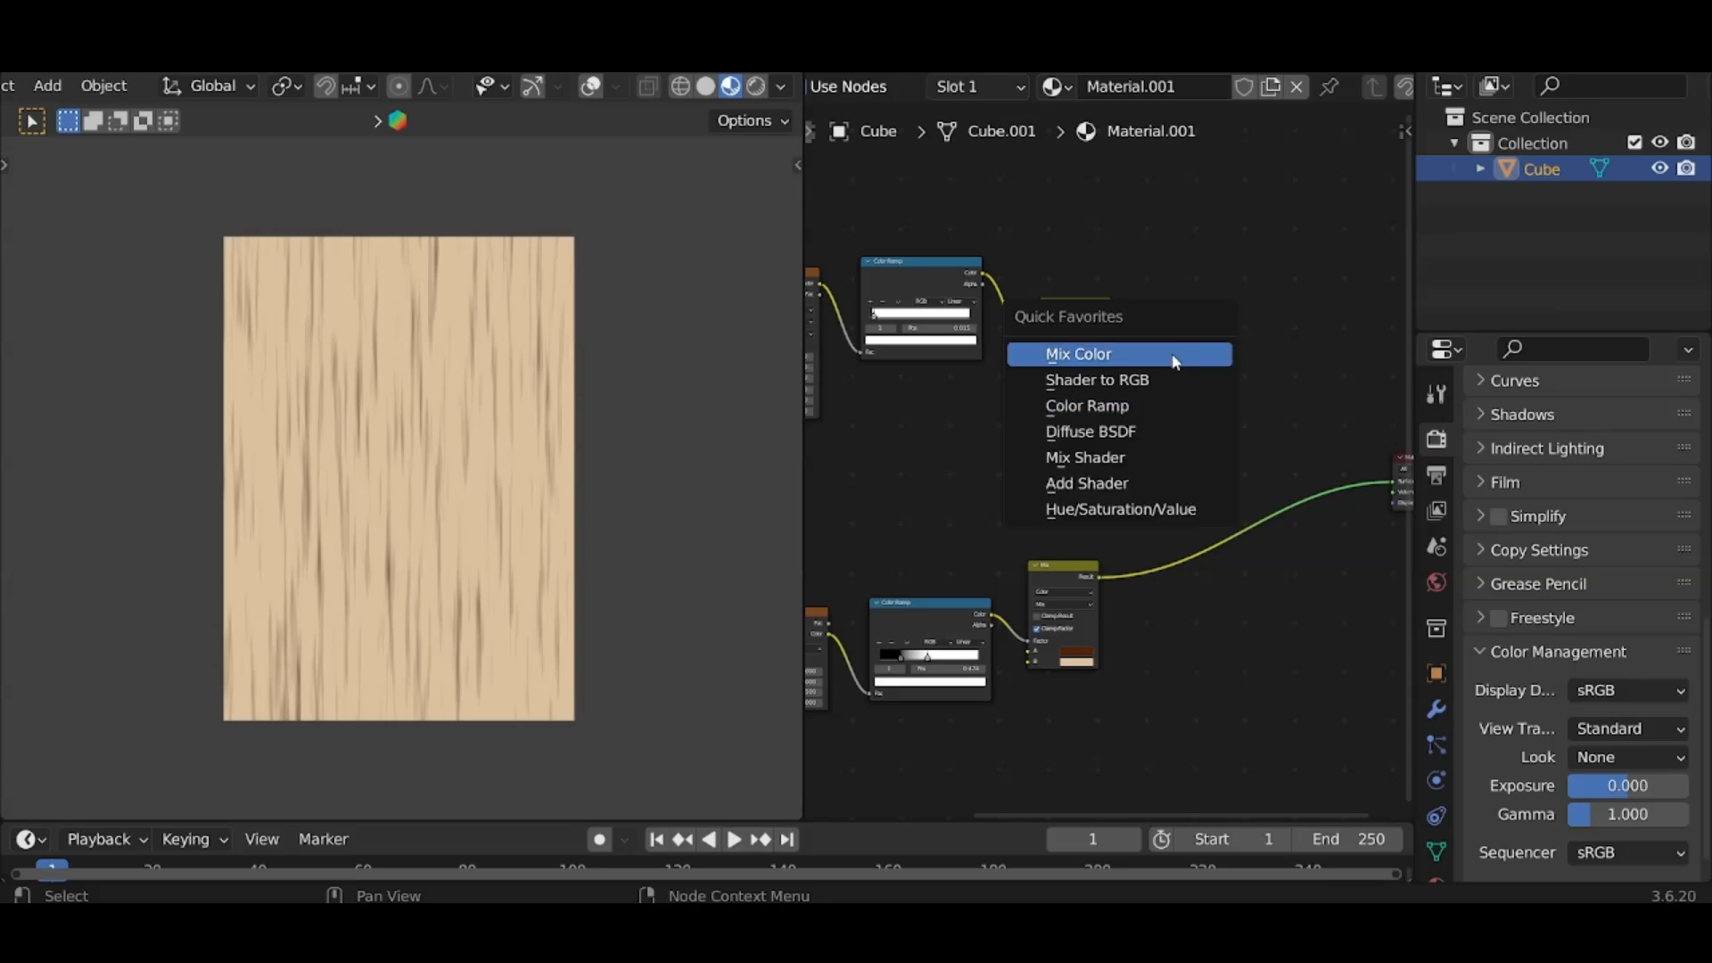
left_click(1160, 355)
left_click(1177, 379)
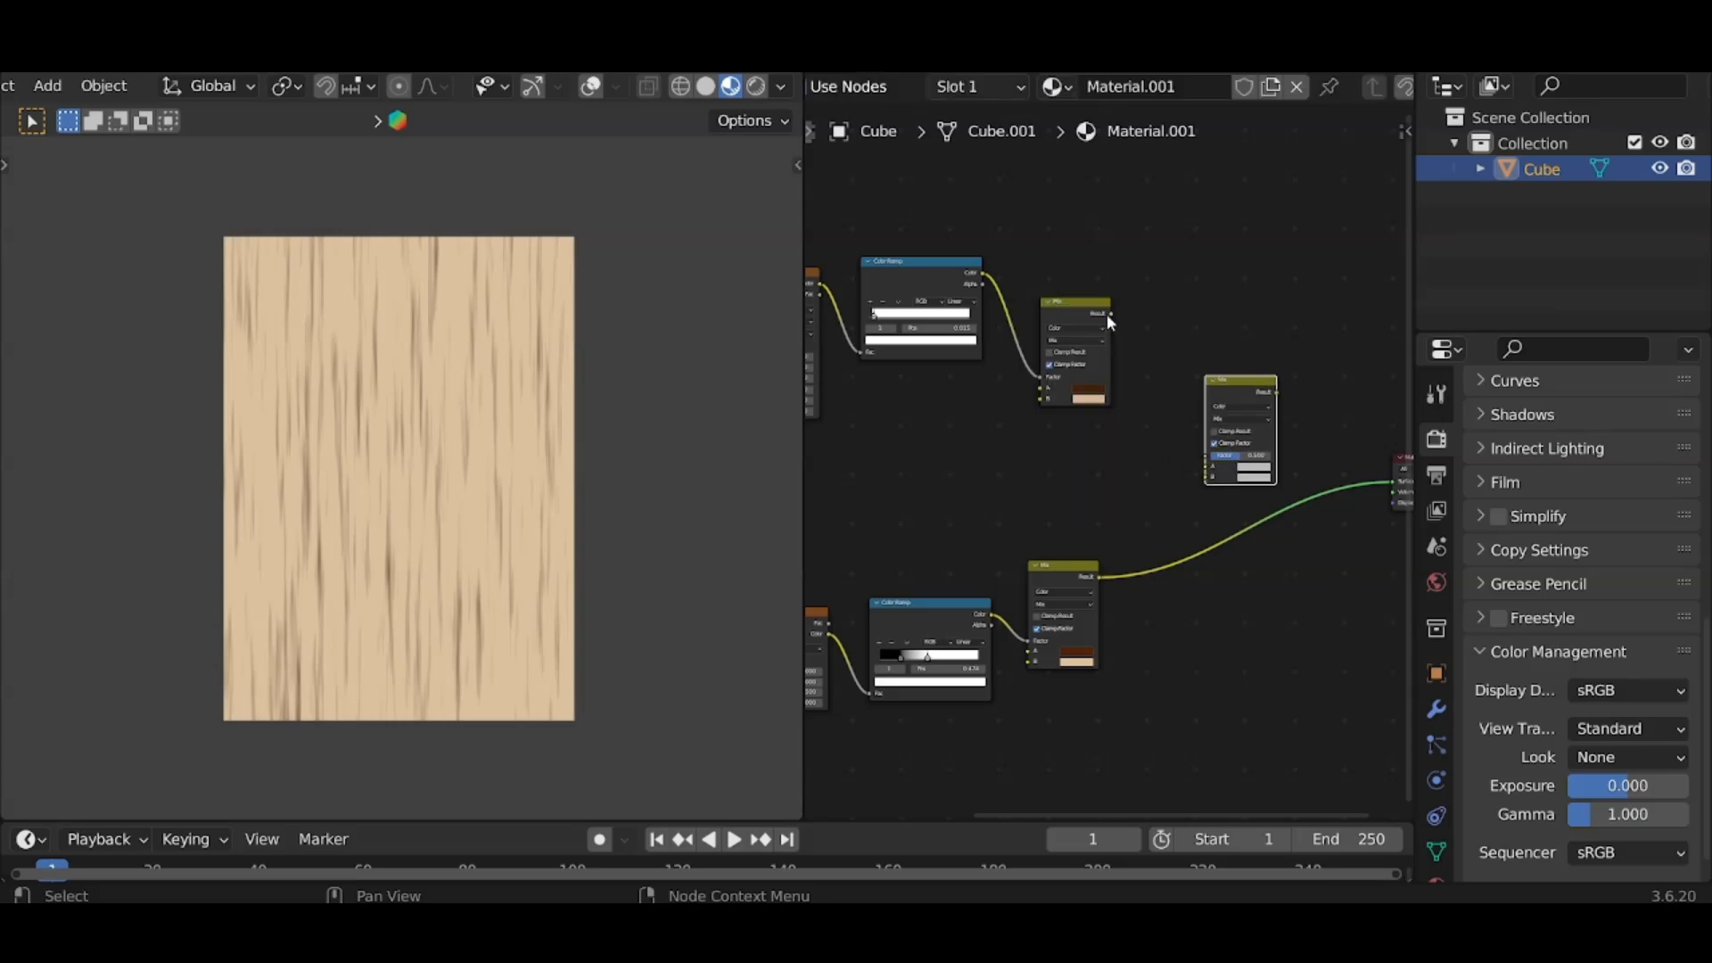
left_click_drag(1111, 314, 1209, 465)
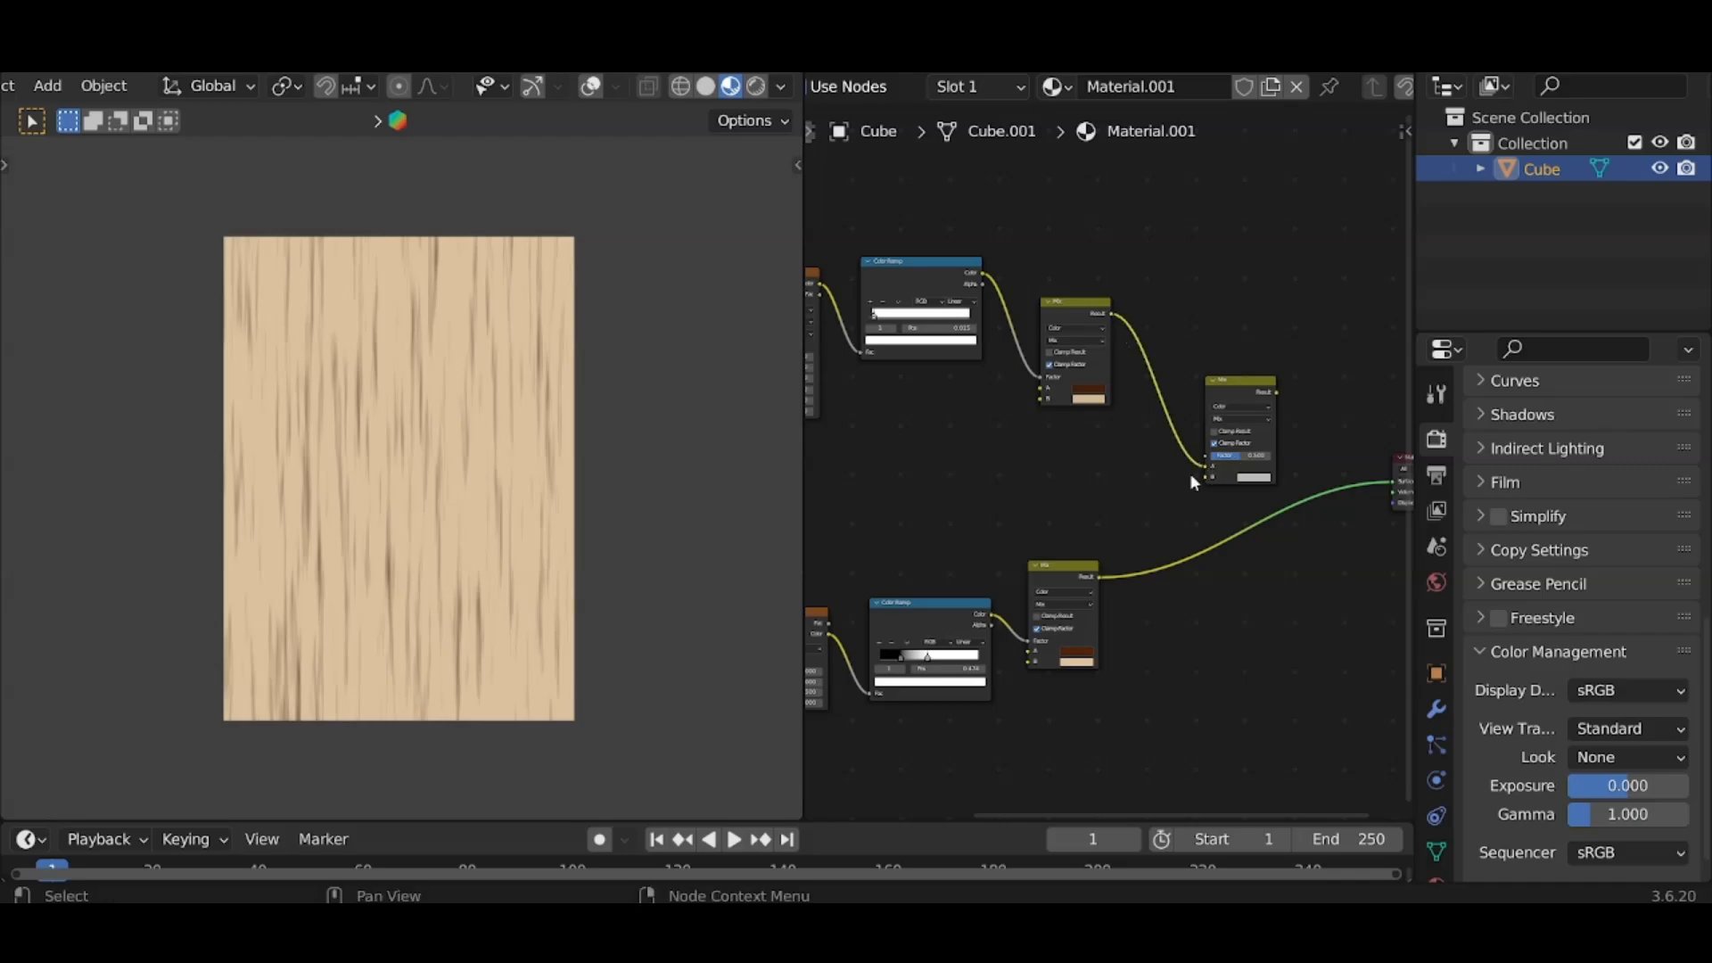
left_click_drag(1101, 577, 1209, 477)
Set the new Mix node to Multiply with its factor at 1, and preview the combined result on the cube.
middle_click_drag(1204, 508, 1113, 535)
left_click_drag(1147, 484, 1185, 483)
left_click(1171, 446)
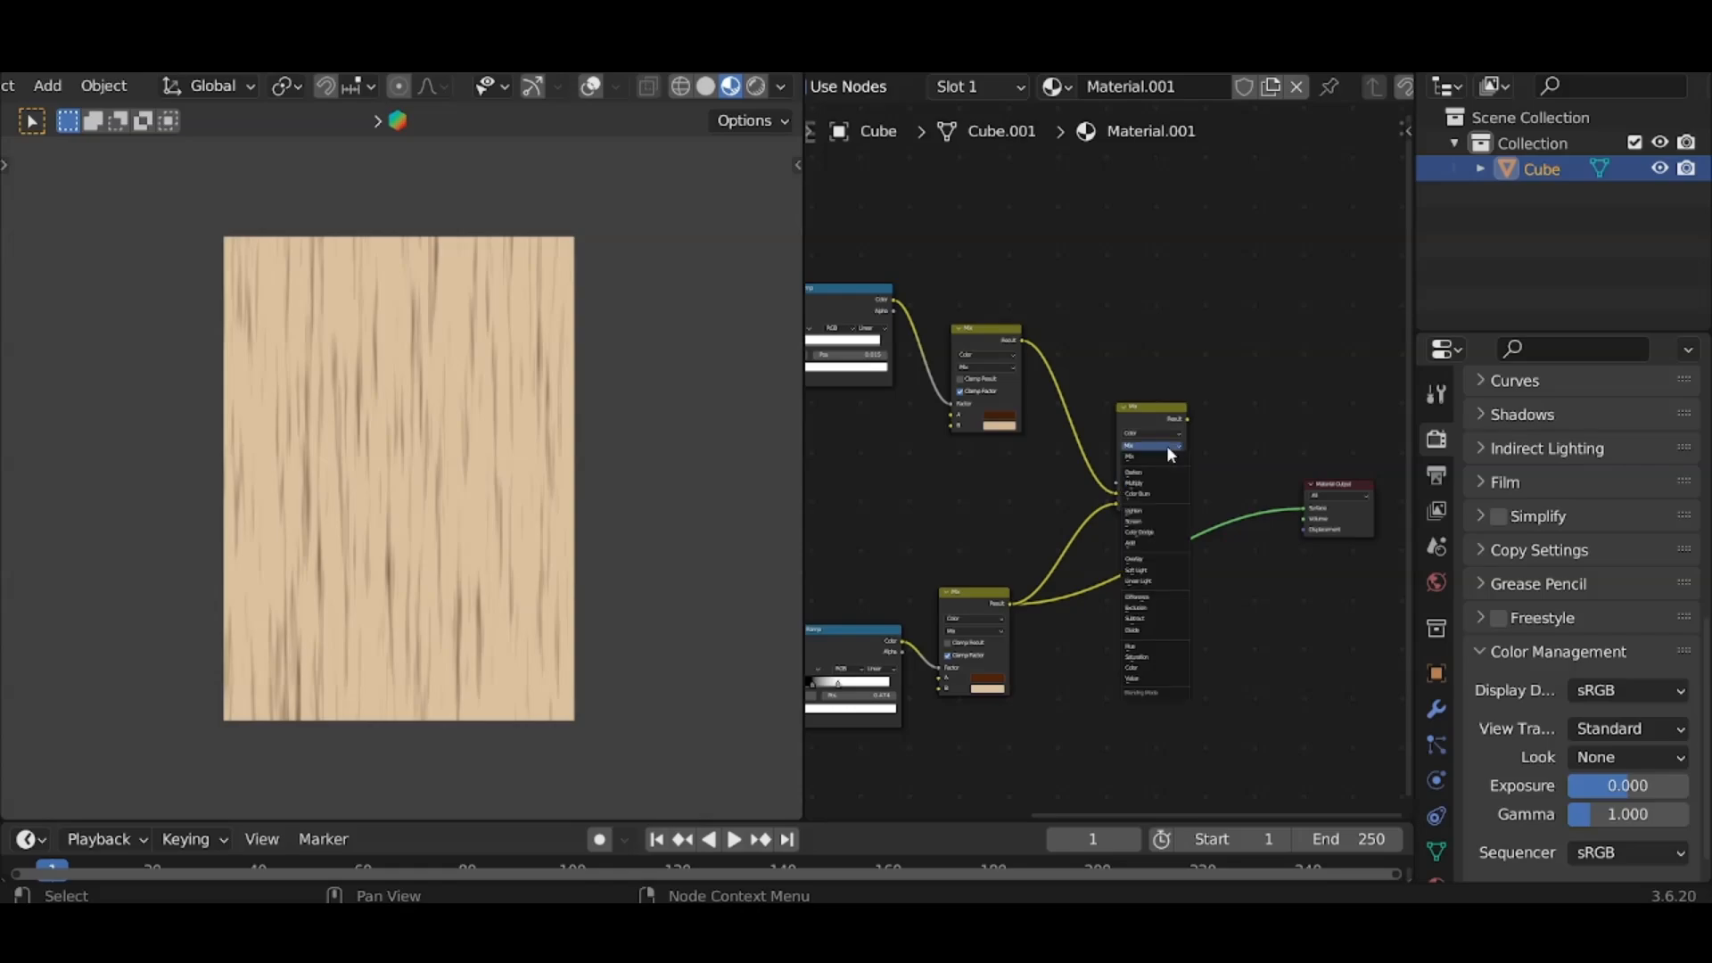
left_click(1154, 483)
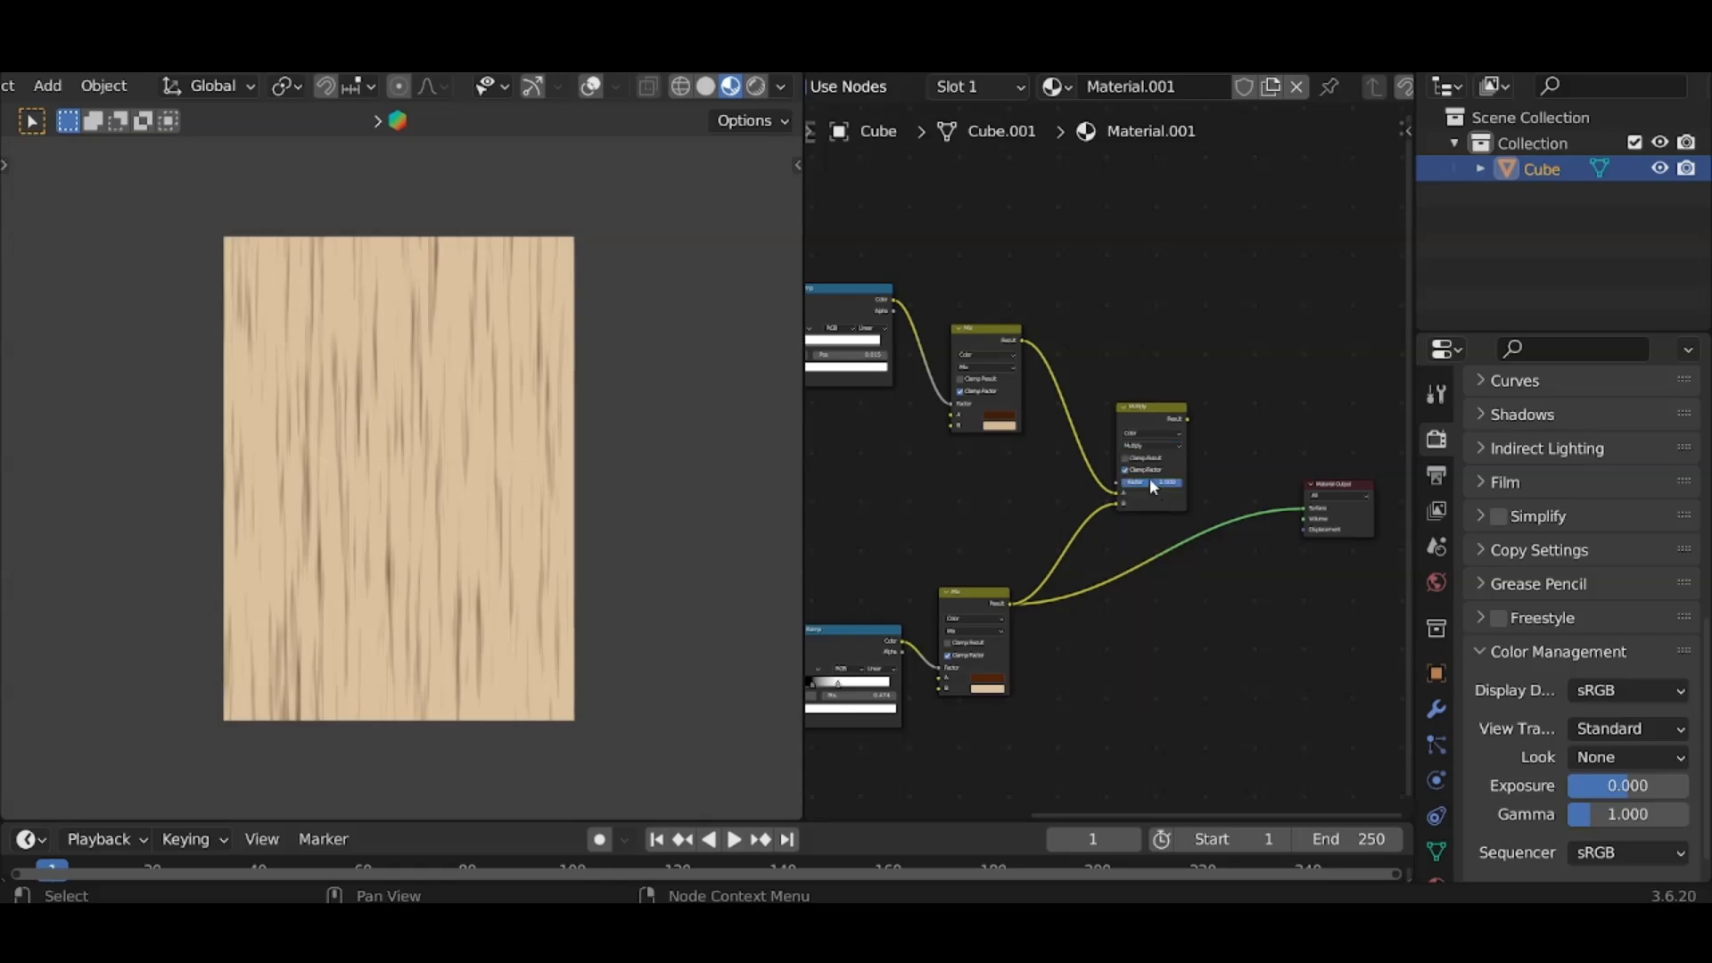
left_click(1145, 420, "ctrl+shift")
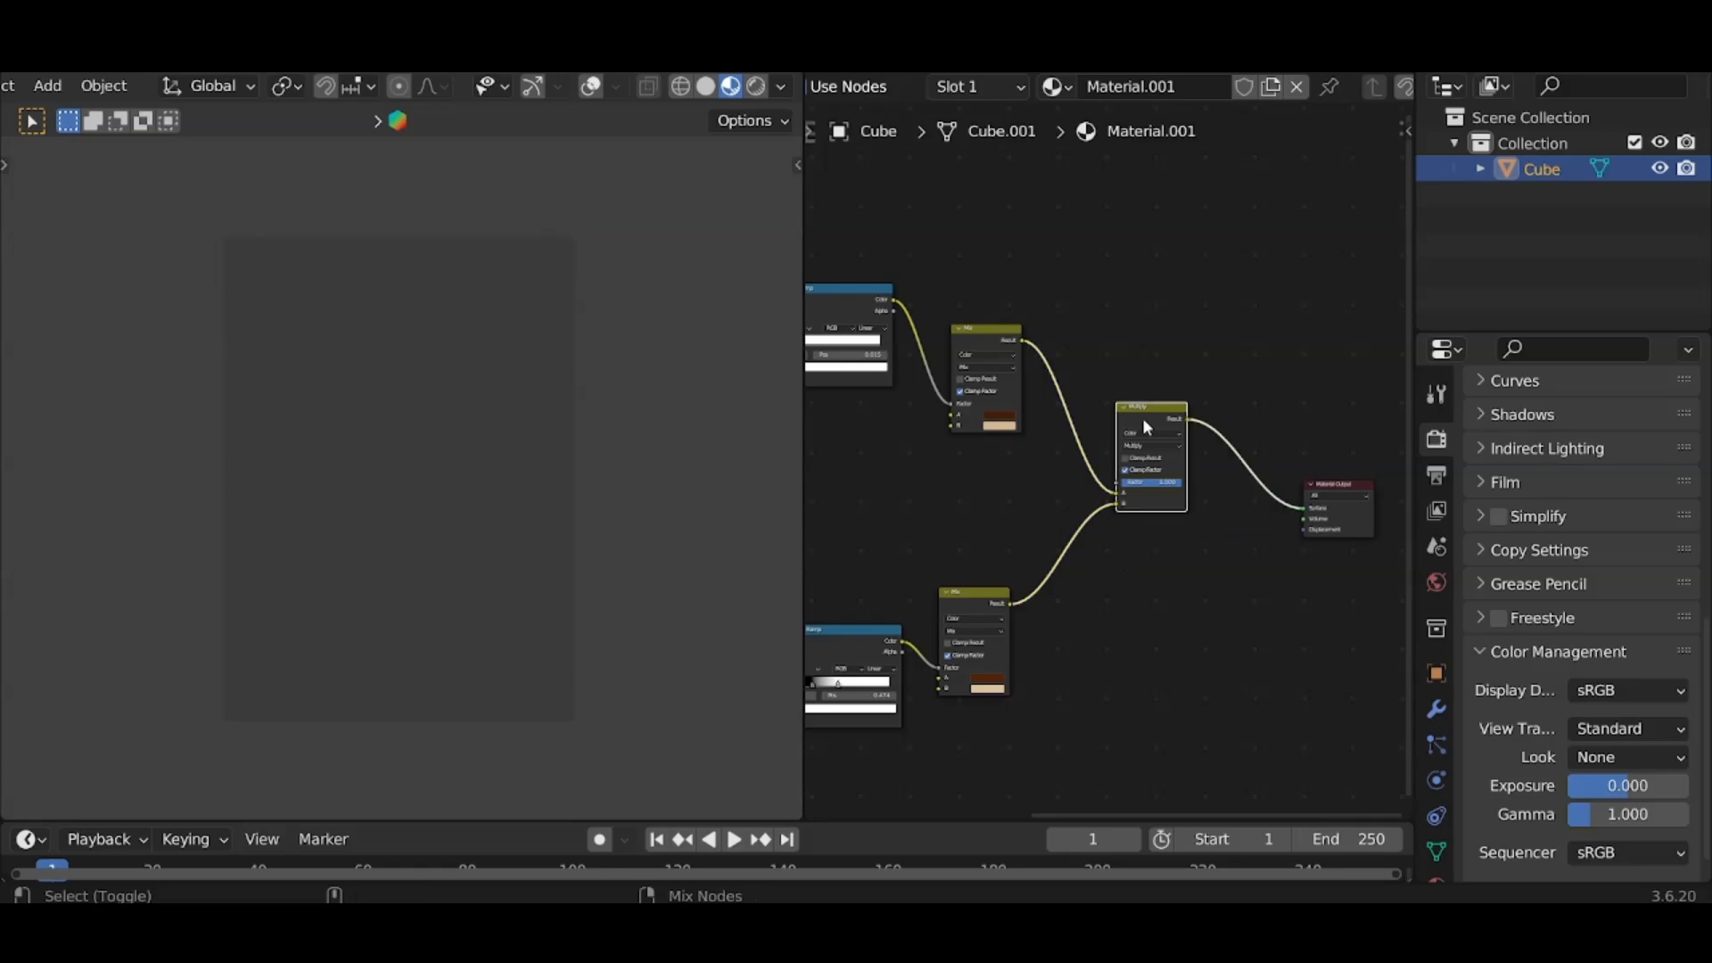
Lighten the B color of the grain's Mix node to a paler cream tan.
scroll(1078, 559, "down", 4)
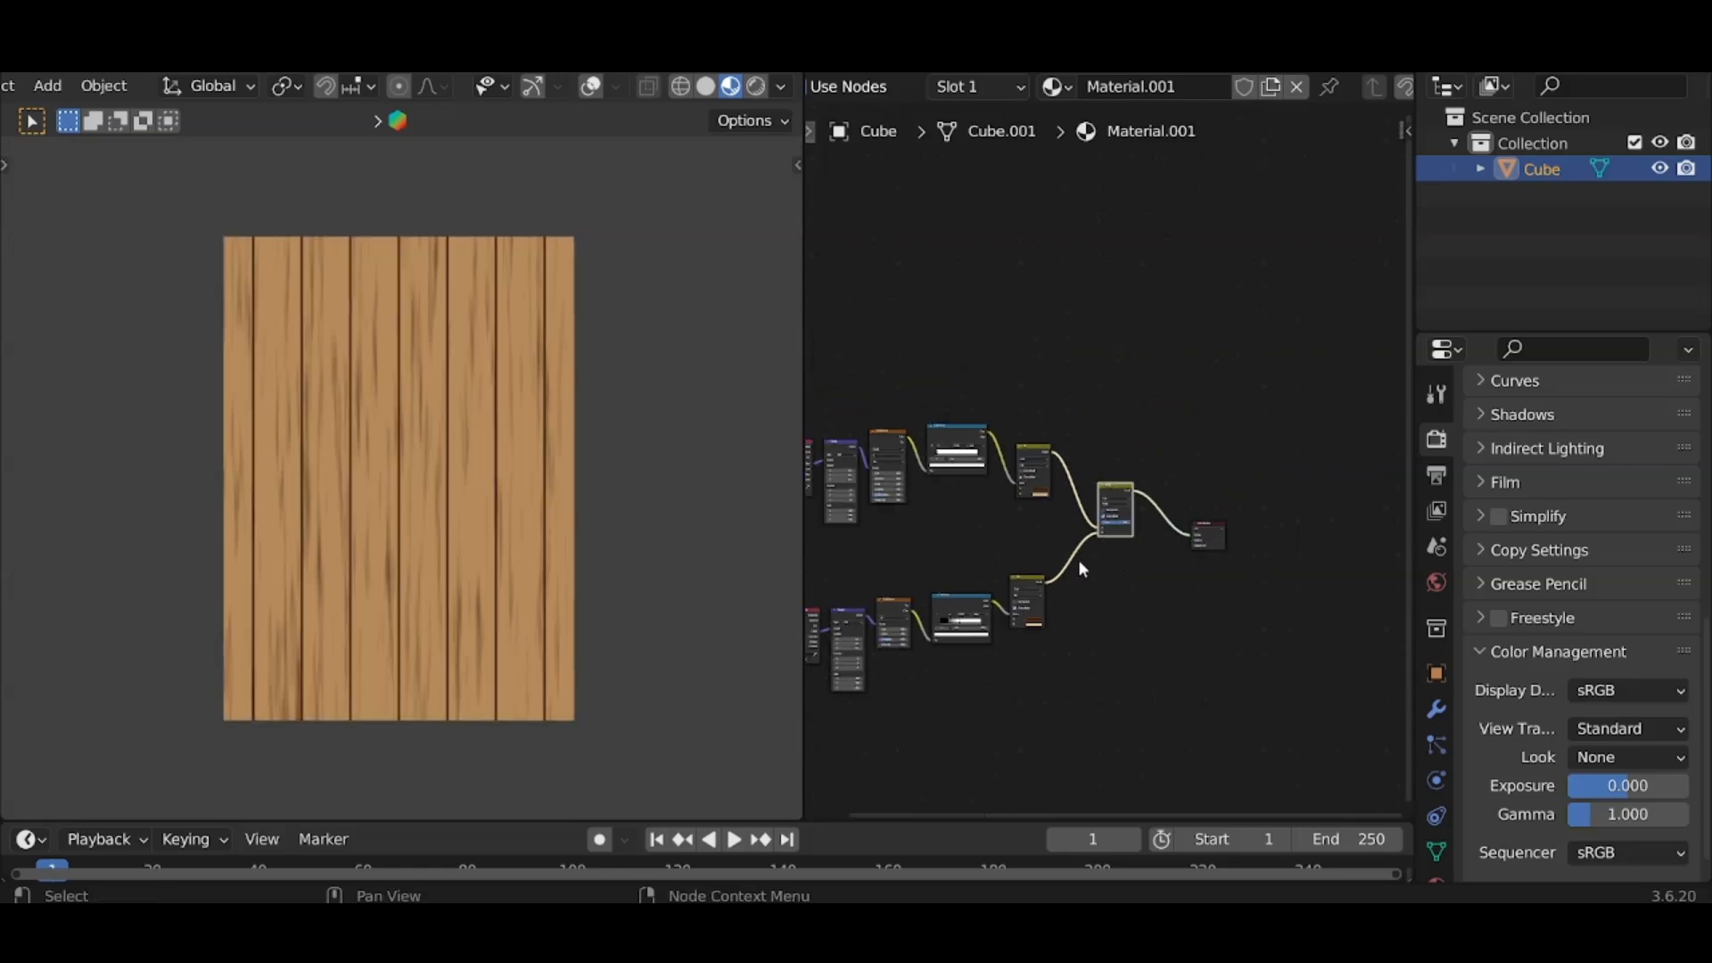
middle_click_drag(1078, 559, 1231, 555)
scroll(1186, 580, "up", 8)
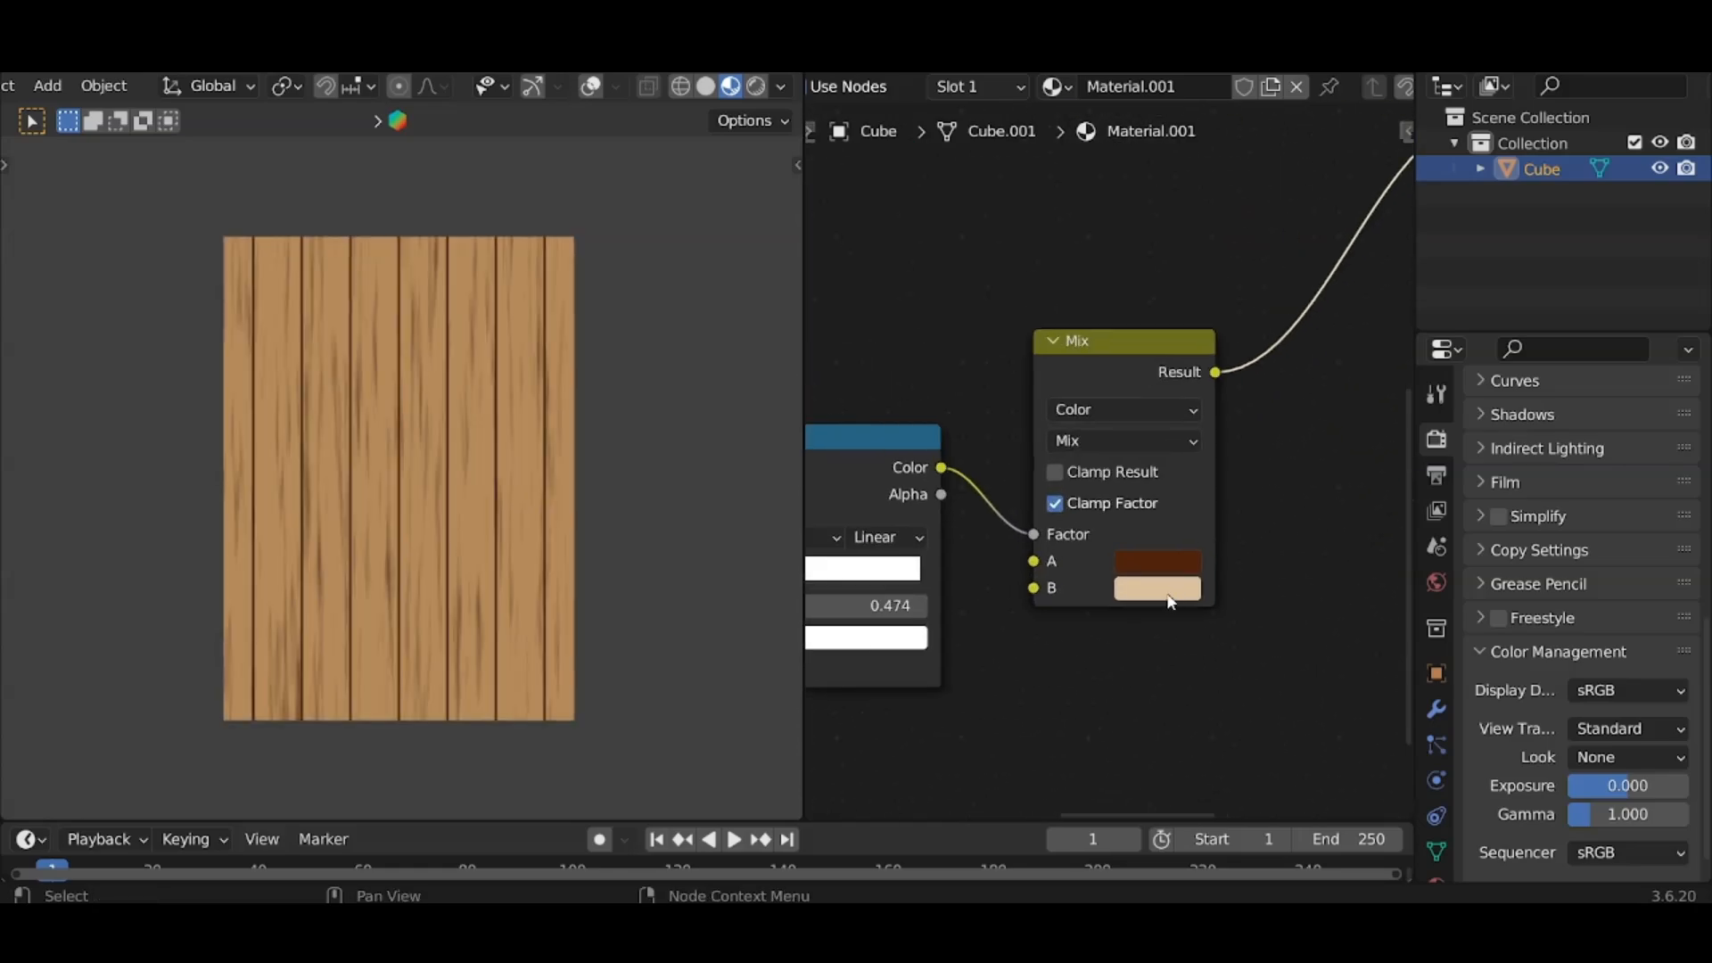
left_click(1158, 588)
left_click_drag(1277, 525, 1275, 526)
left_click_drag(1217, 501, 1204, 502)
scroll(998, 635, "down", 4)
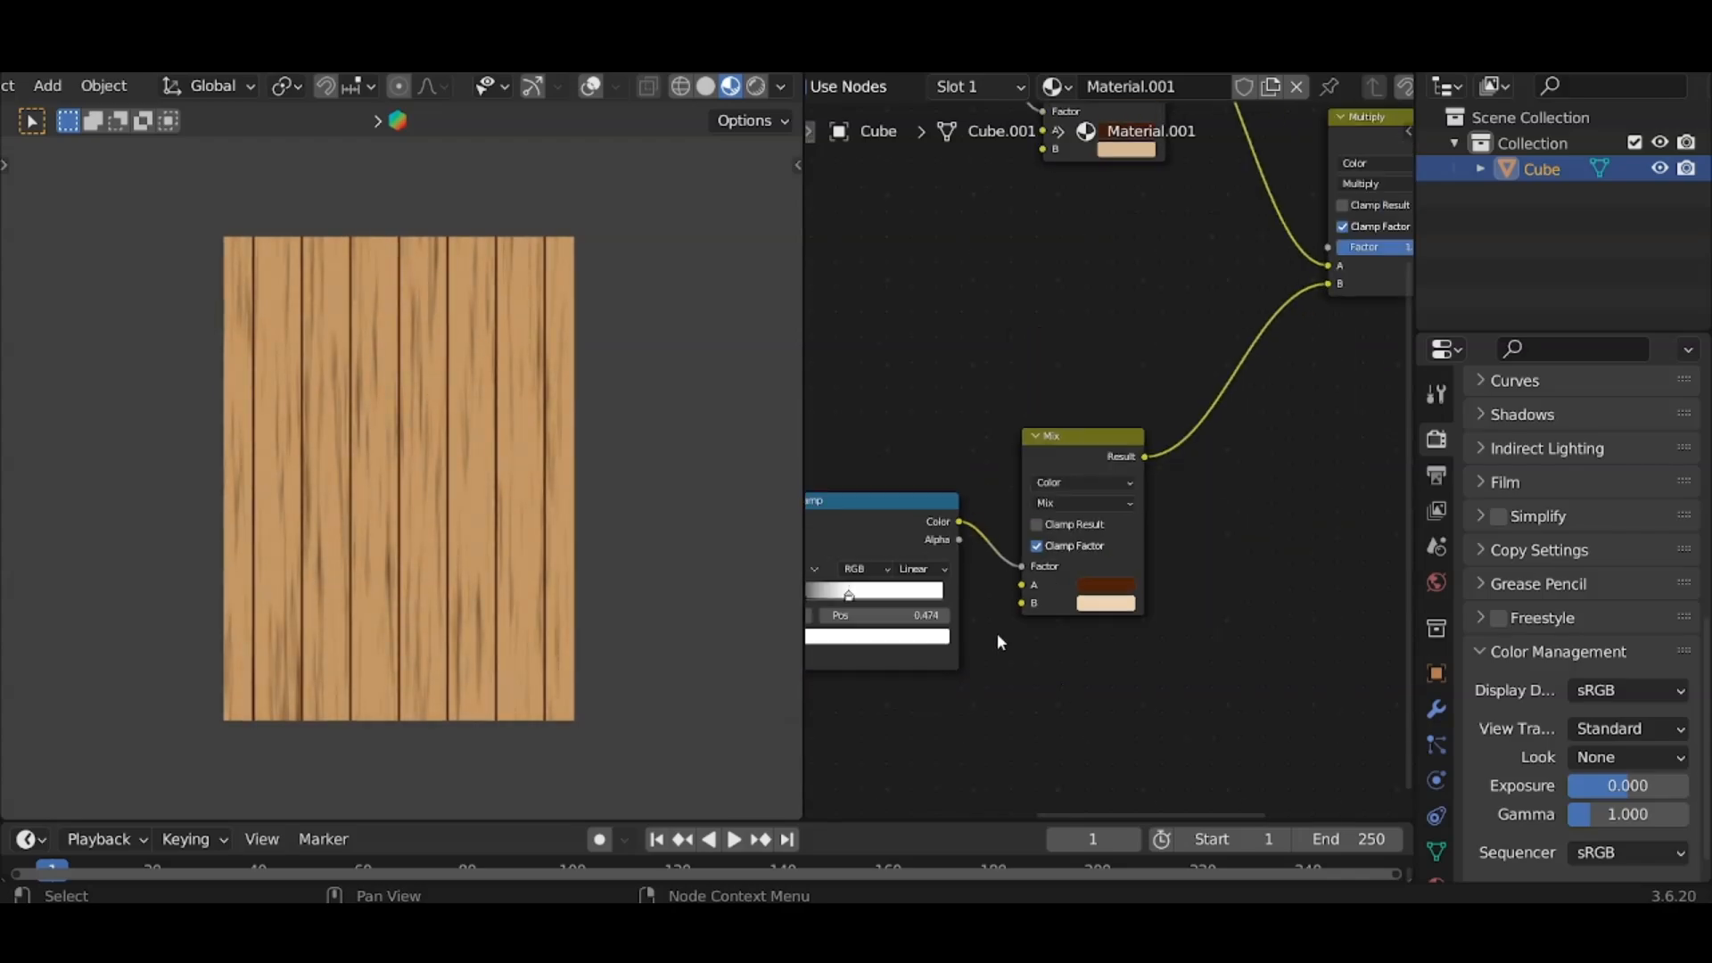
Soften the grain by moving the white stop of the noise's Color Ramp to position 0.556.
middle_click_drag(998, 635, 1271, 572)
scroll(1271, 572, "up", 3)
left_click(1008, 523)
left_click_drag(1010, 527, 1093, 525)
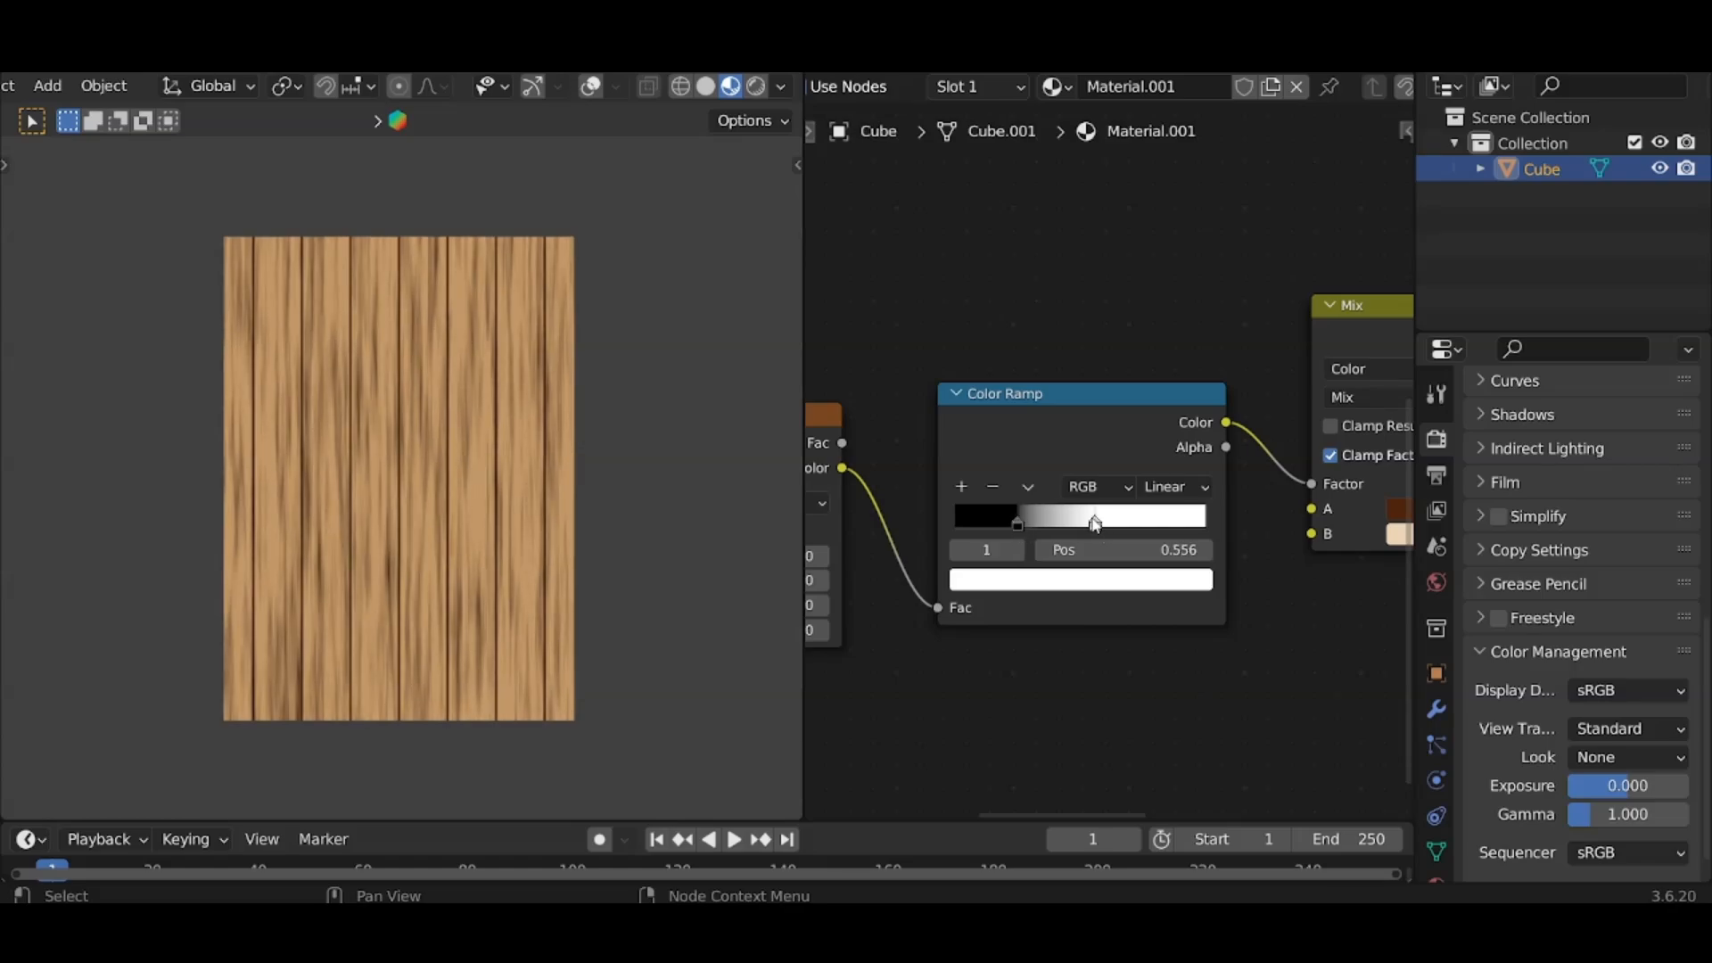
scroll(447, 562, "up", 1)
Move the Material Output farther from the Multiply node, add a Diffuse BSDF below the Multiply node, and connect it to the output.
scroll(1088, 595, "down", 10)
middle_click_drag(1193, 590, 923, 640)
left_click_drag(1087, 525, 1324, 479)
scroll(1083, 588, "up", 1)
middle_click_drag(1068, 595, 1034, 583)
left_click(987, 582)
key("q")
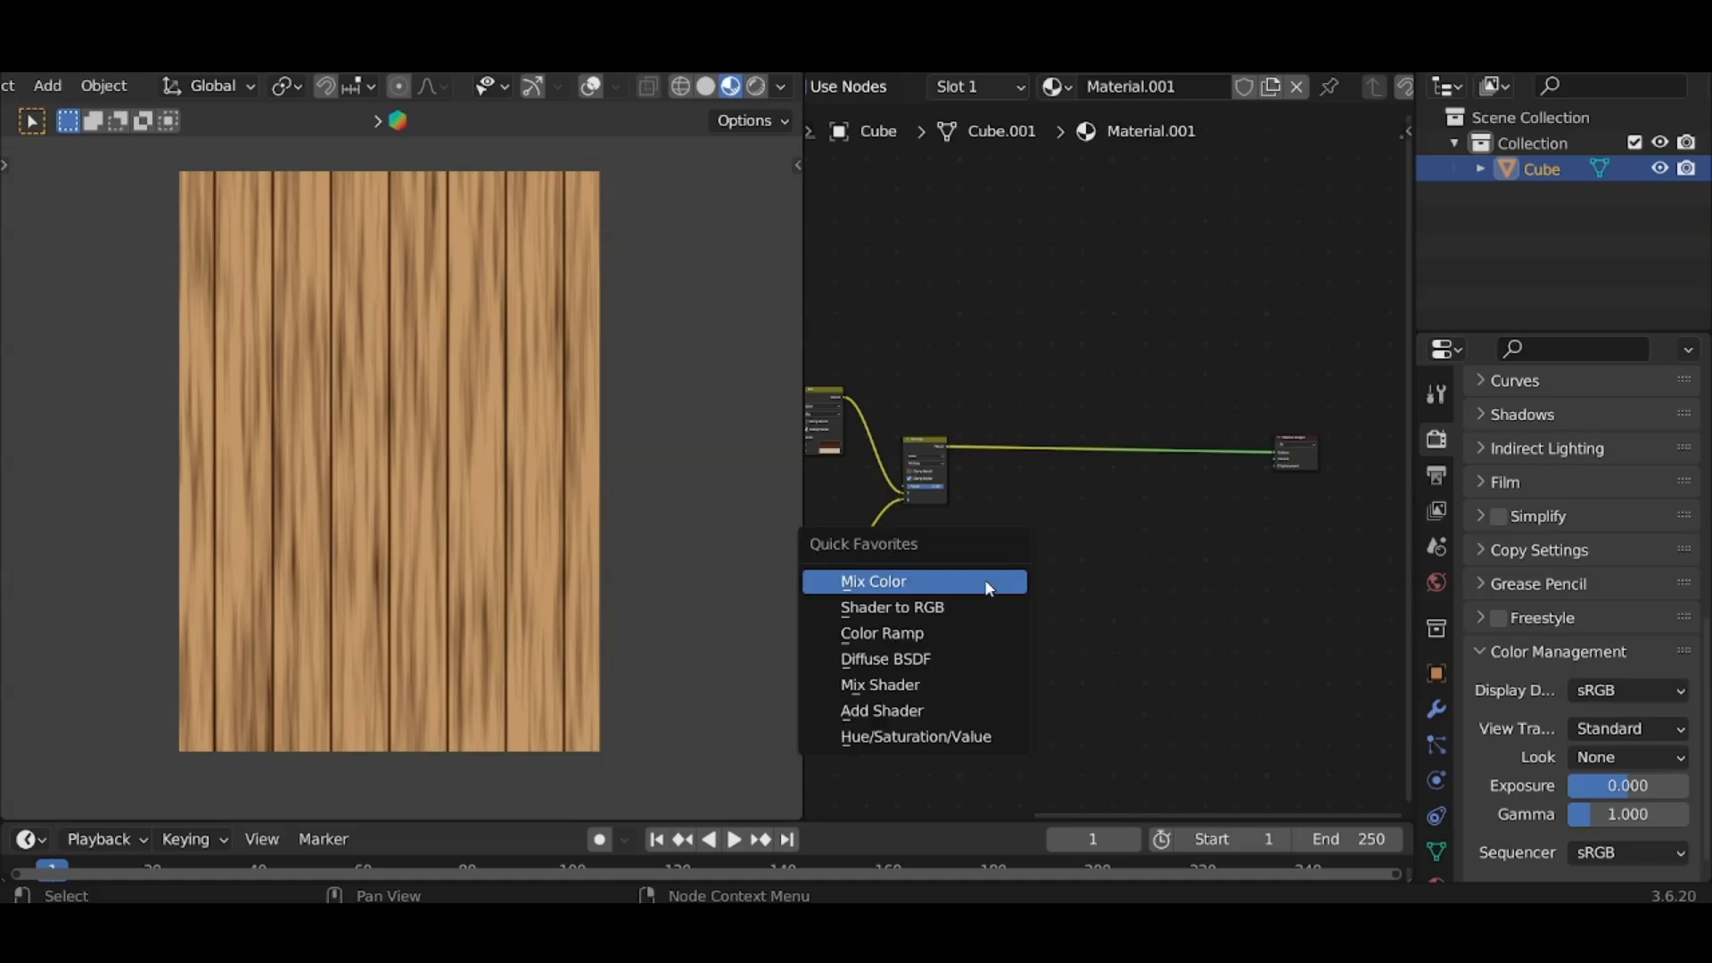
left_click(977, 658)
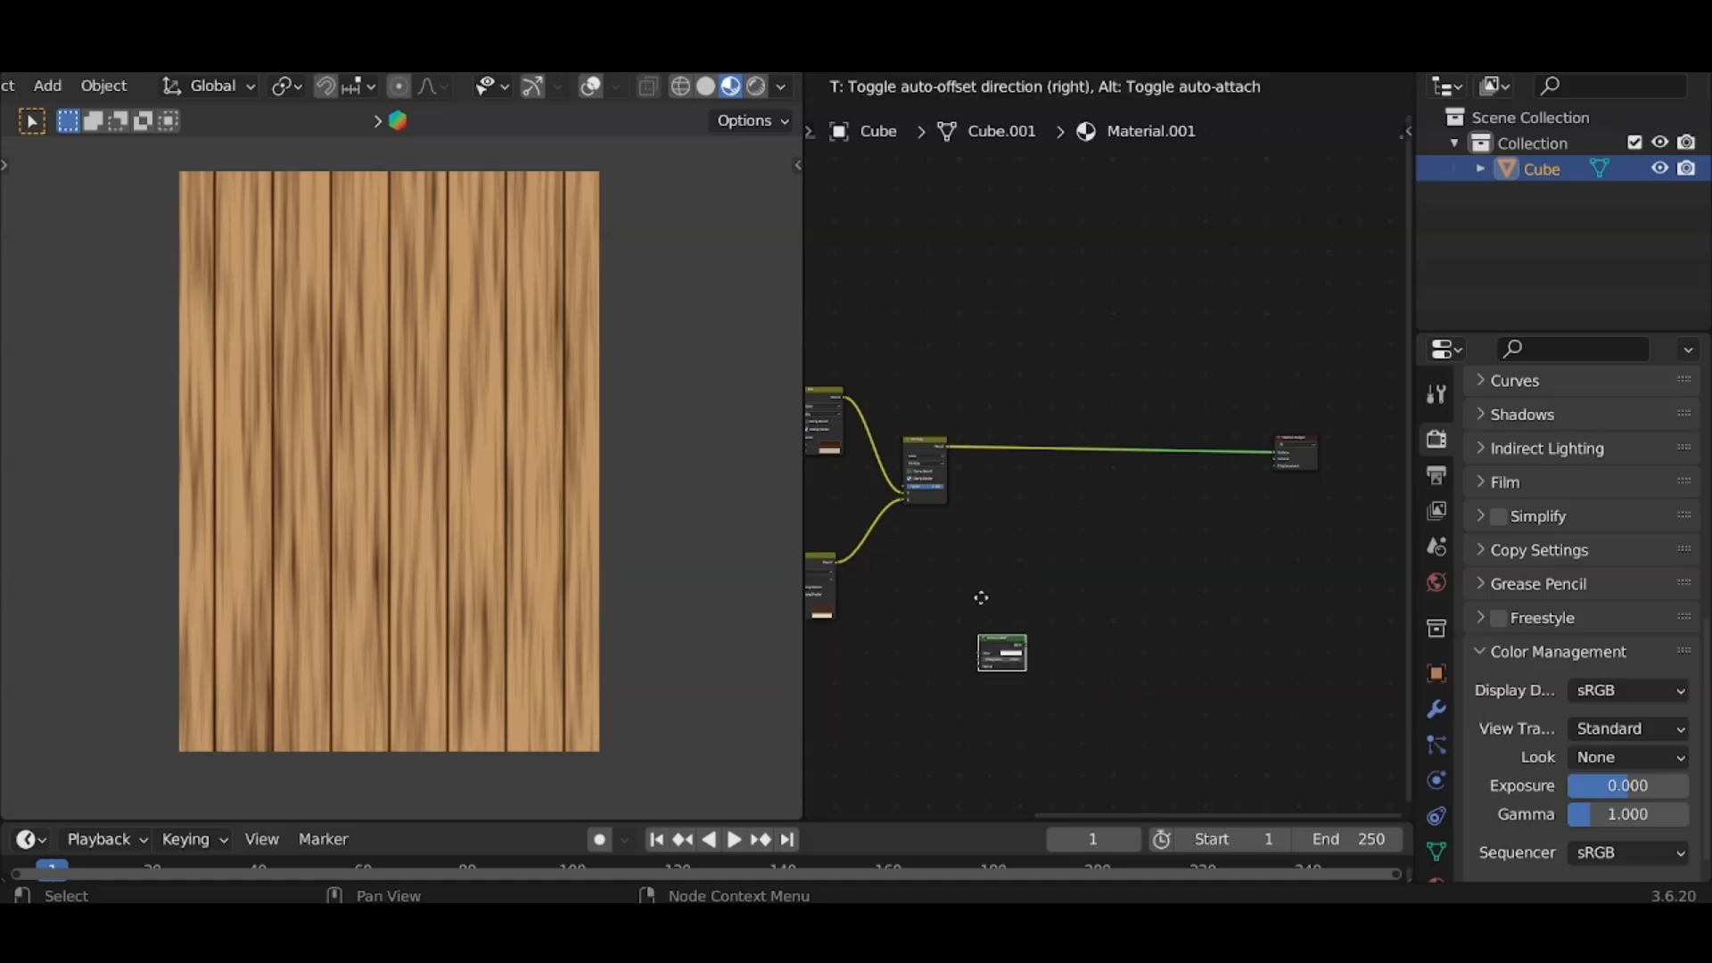
left_click(976, 586)
left_click(974, 585, "ctrl+shift")
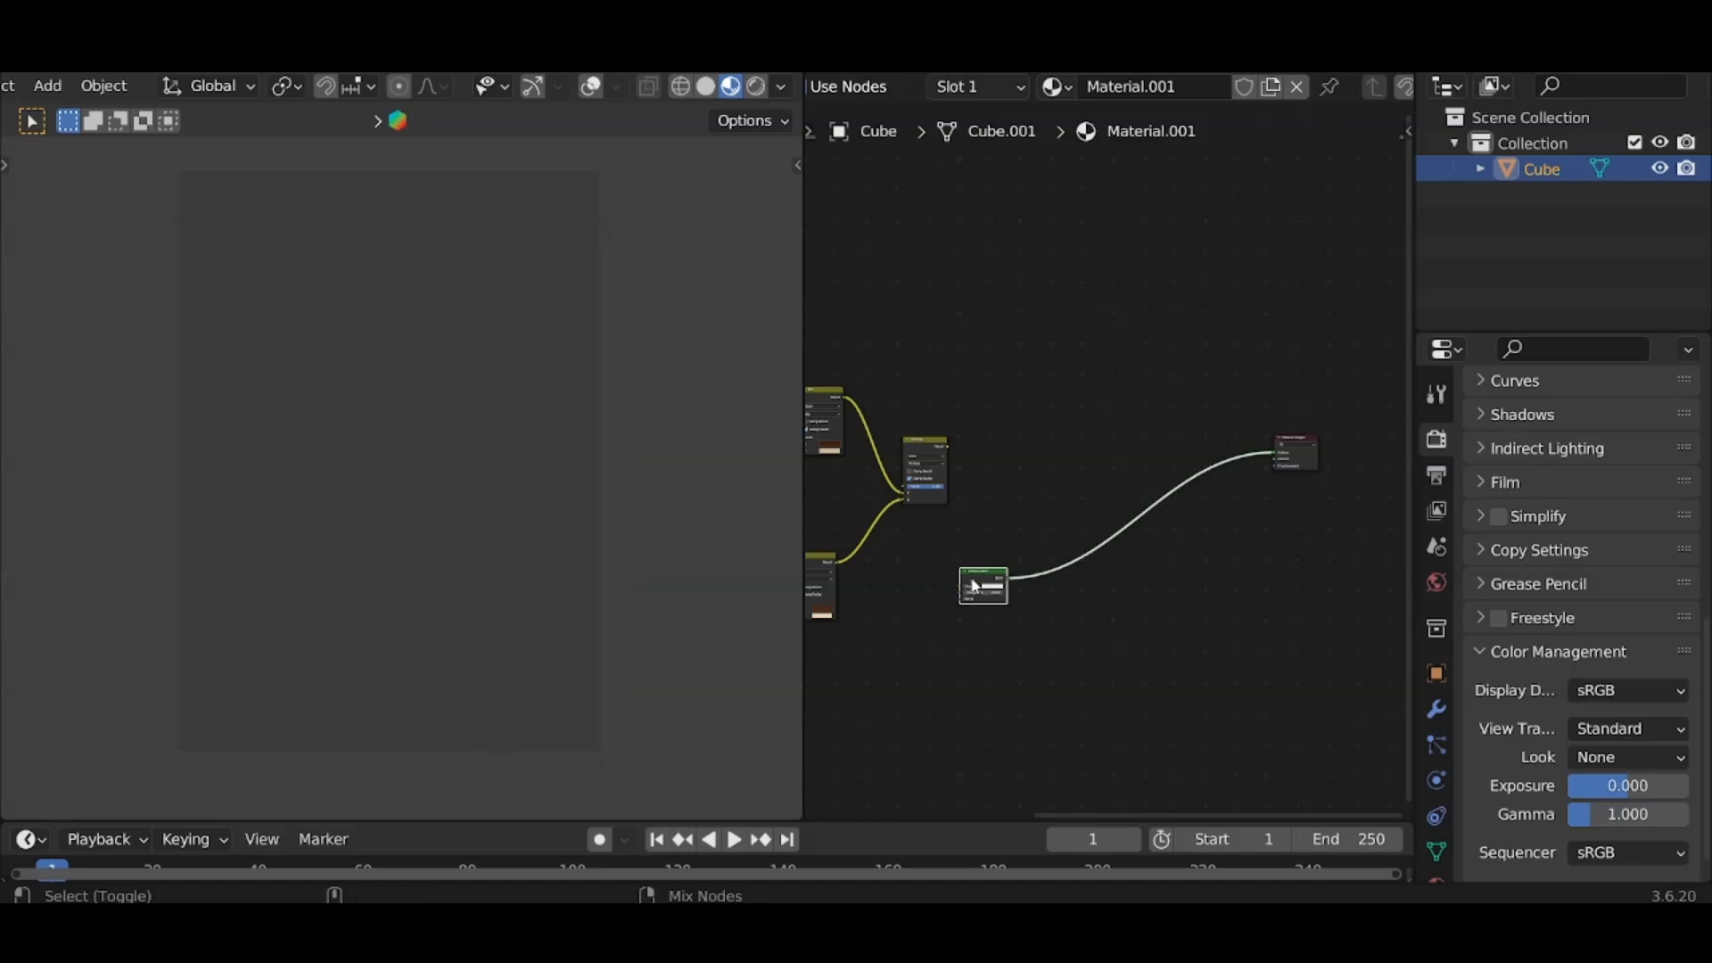
Insert a Shader to RGB node followed by a Color Ramp between the Diffuse BSDF and the Material Output.
key("q")
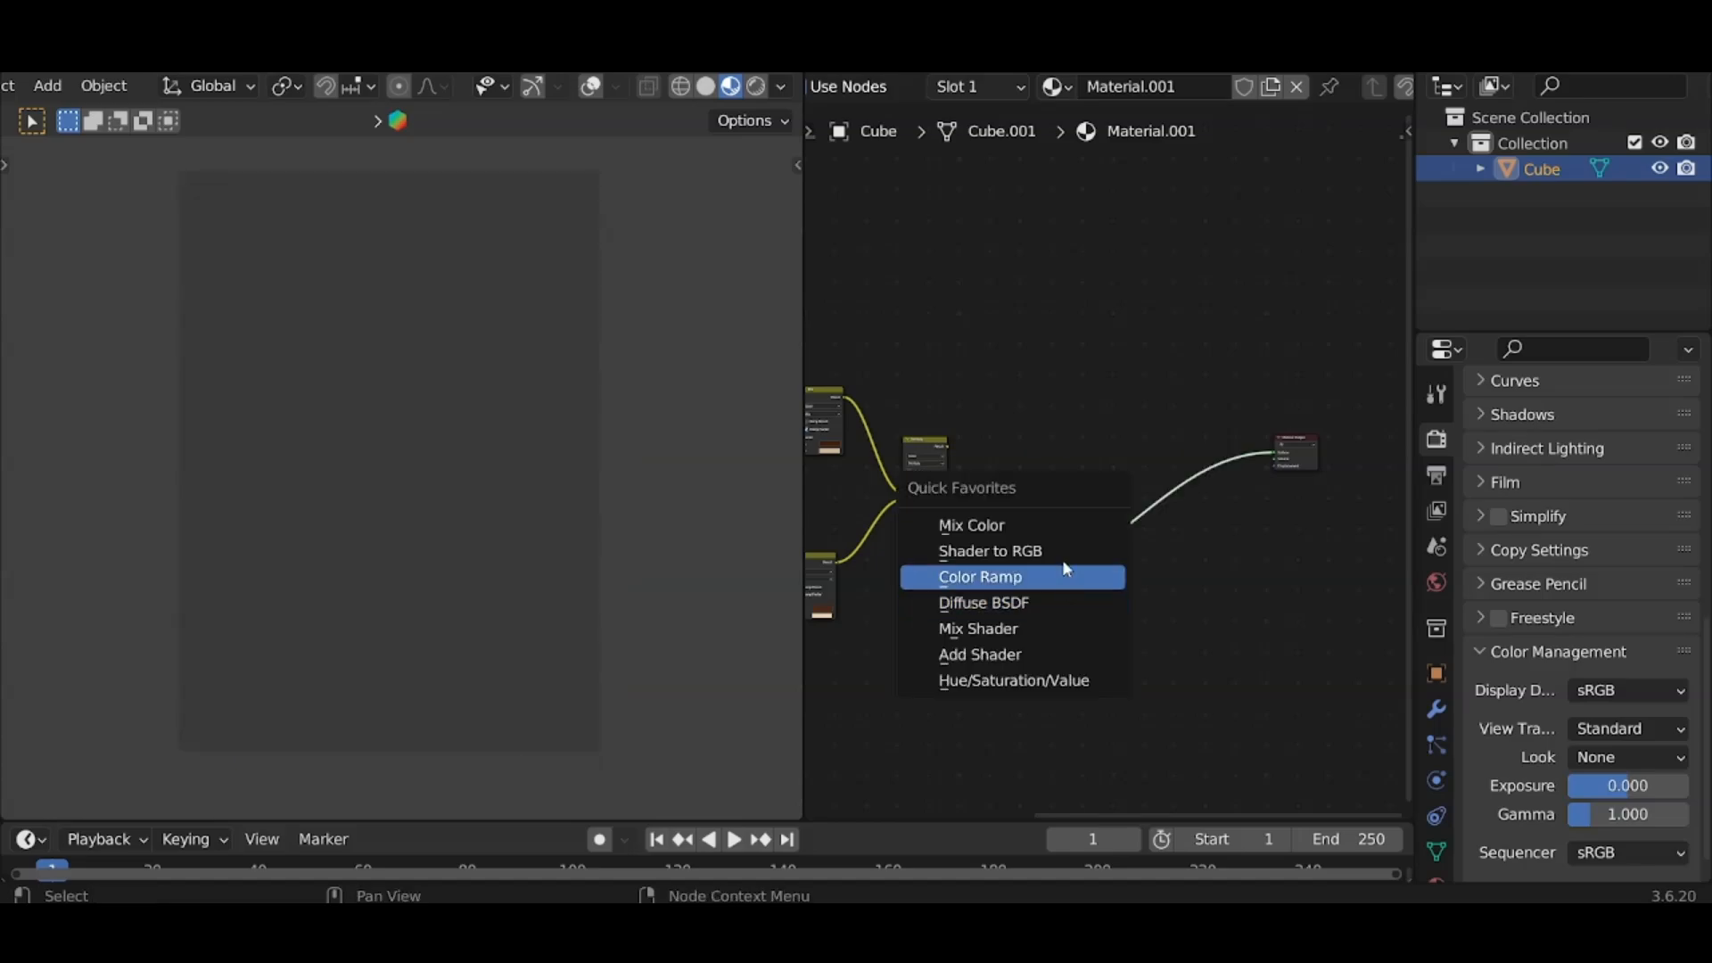
left_click(1066, 577)
left_click(1019, 571)
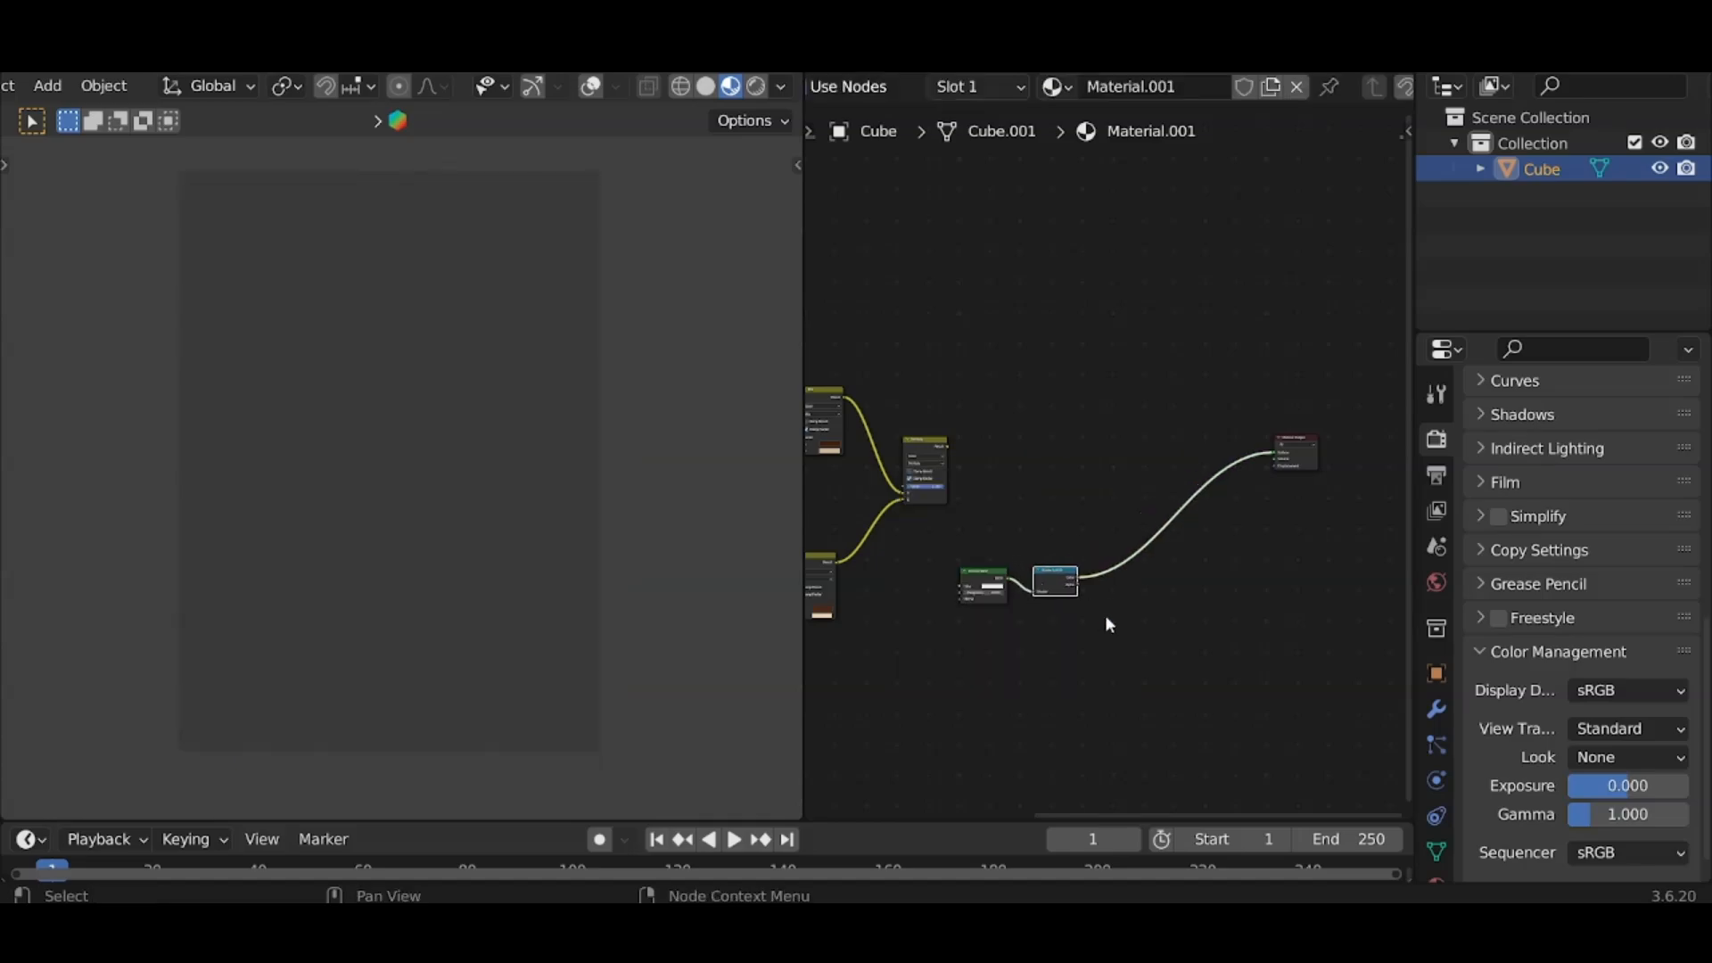
key("q")
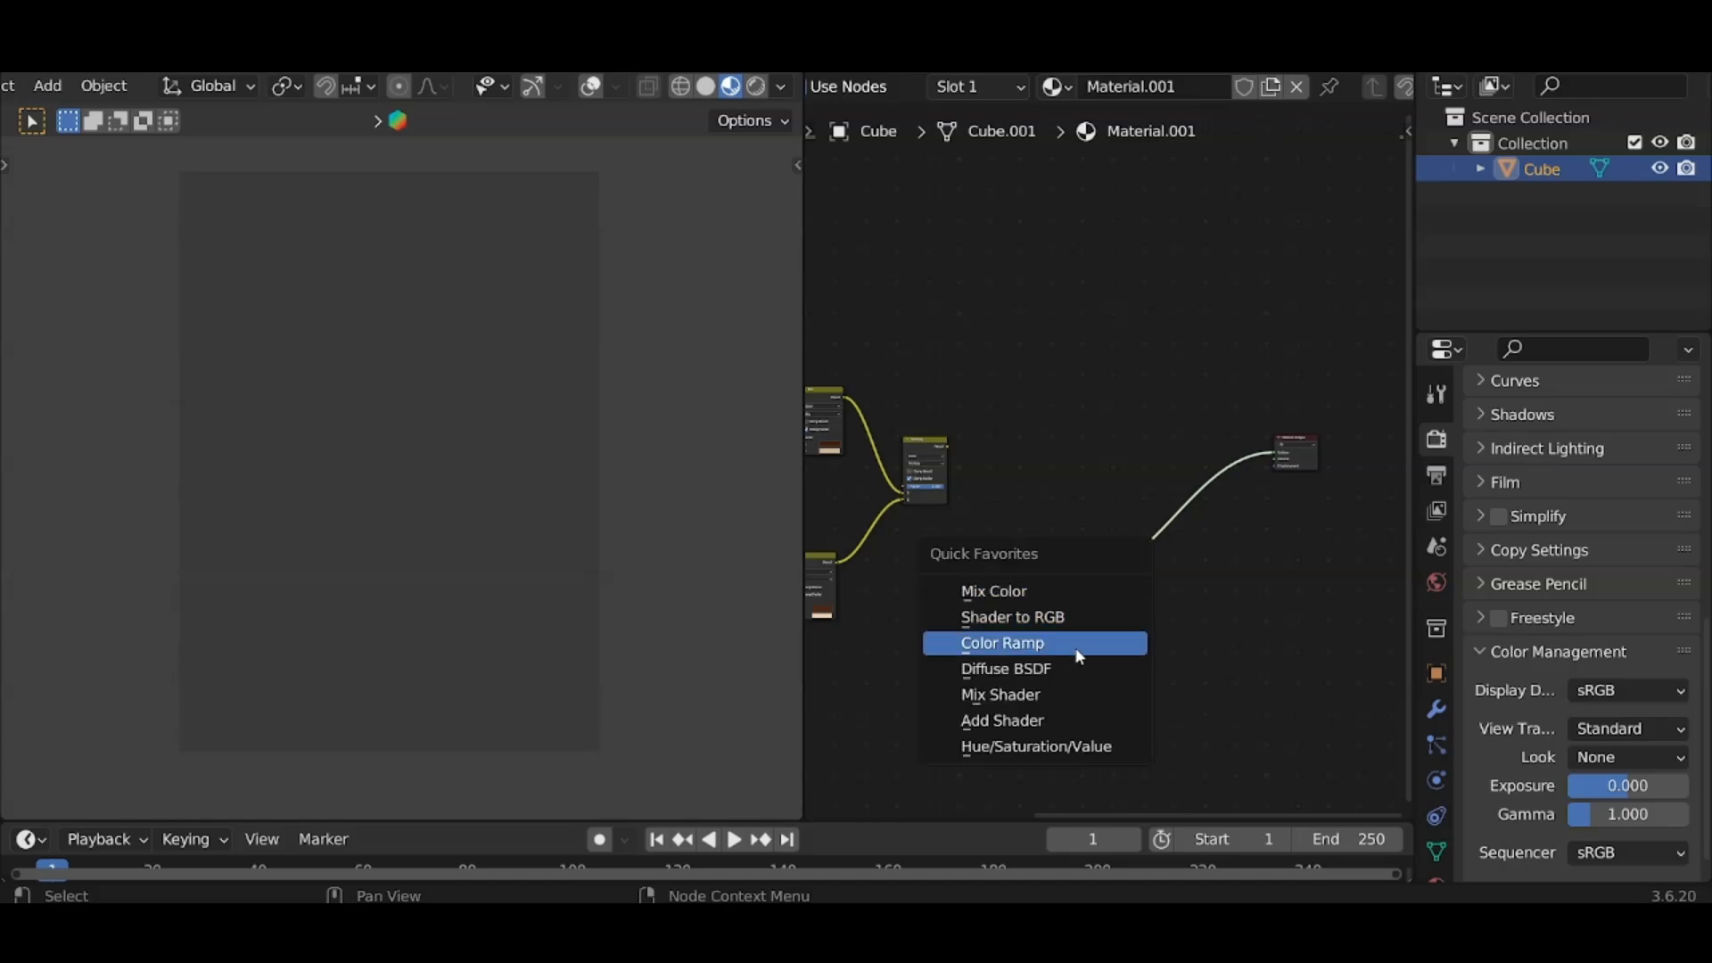
left_click(1075, 650)
left_click(1089, 542)
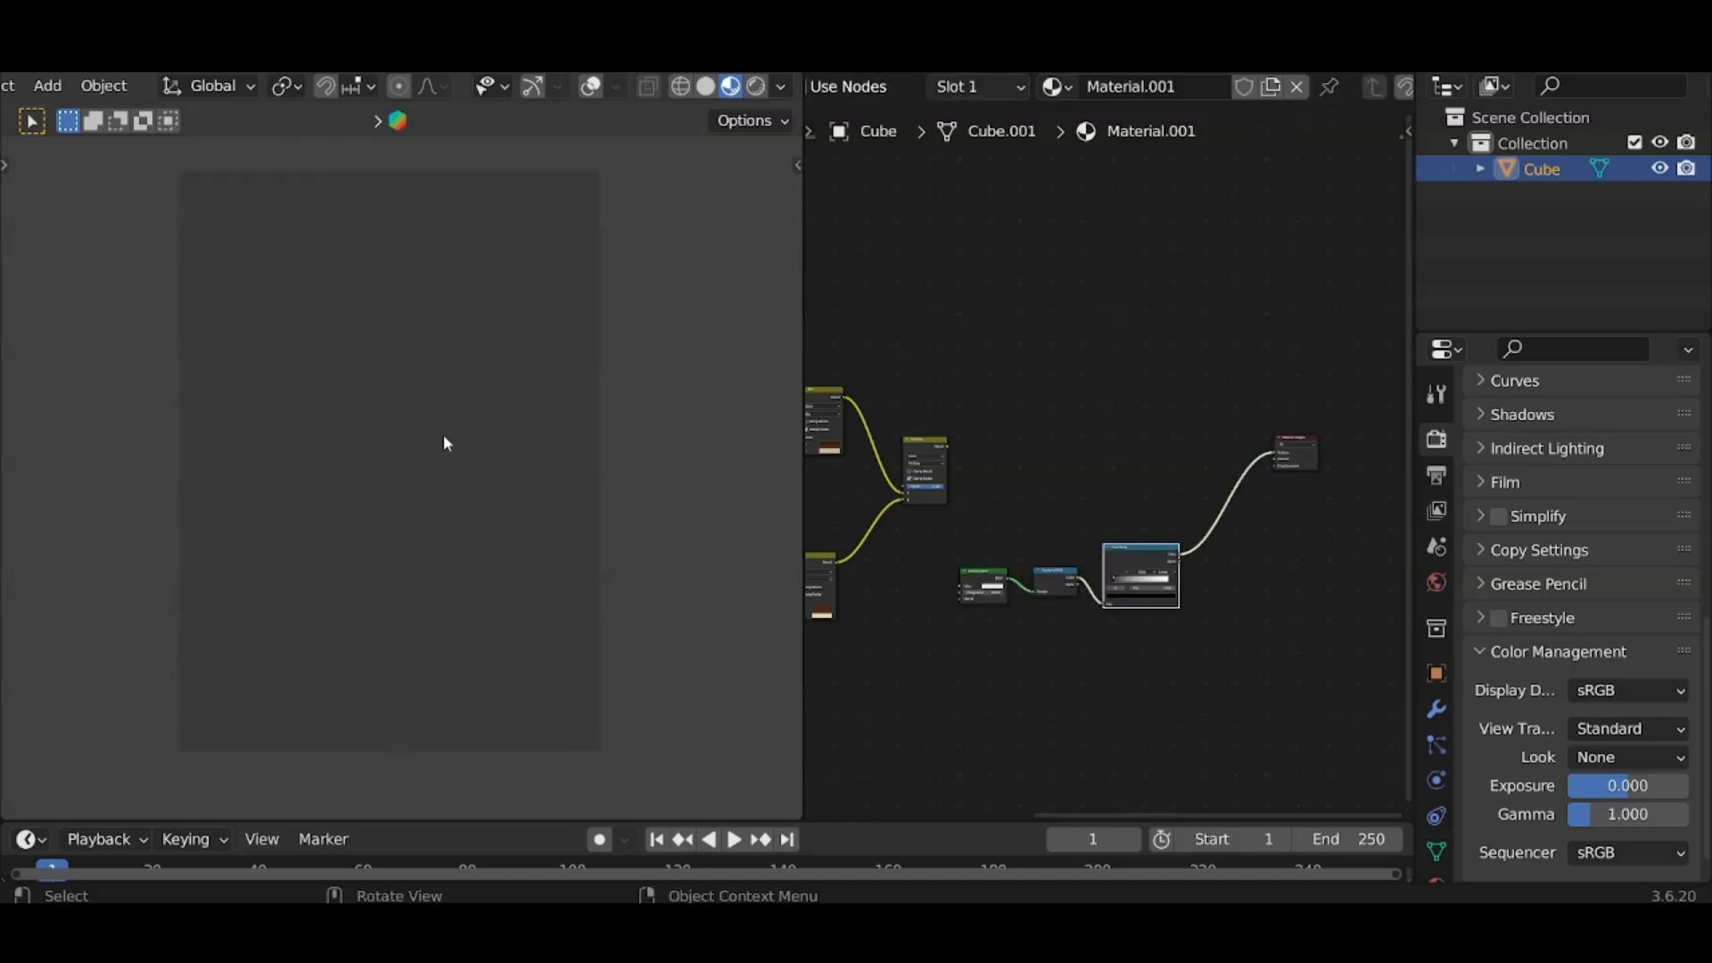
Turn on the 3D viewport's overlays and gizmos, and make the scene's Collection active.
left_click(591, 86)
left_click(532, 86)
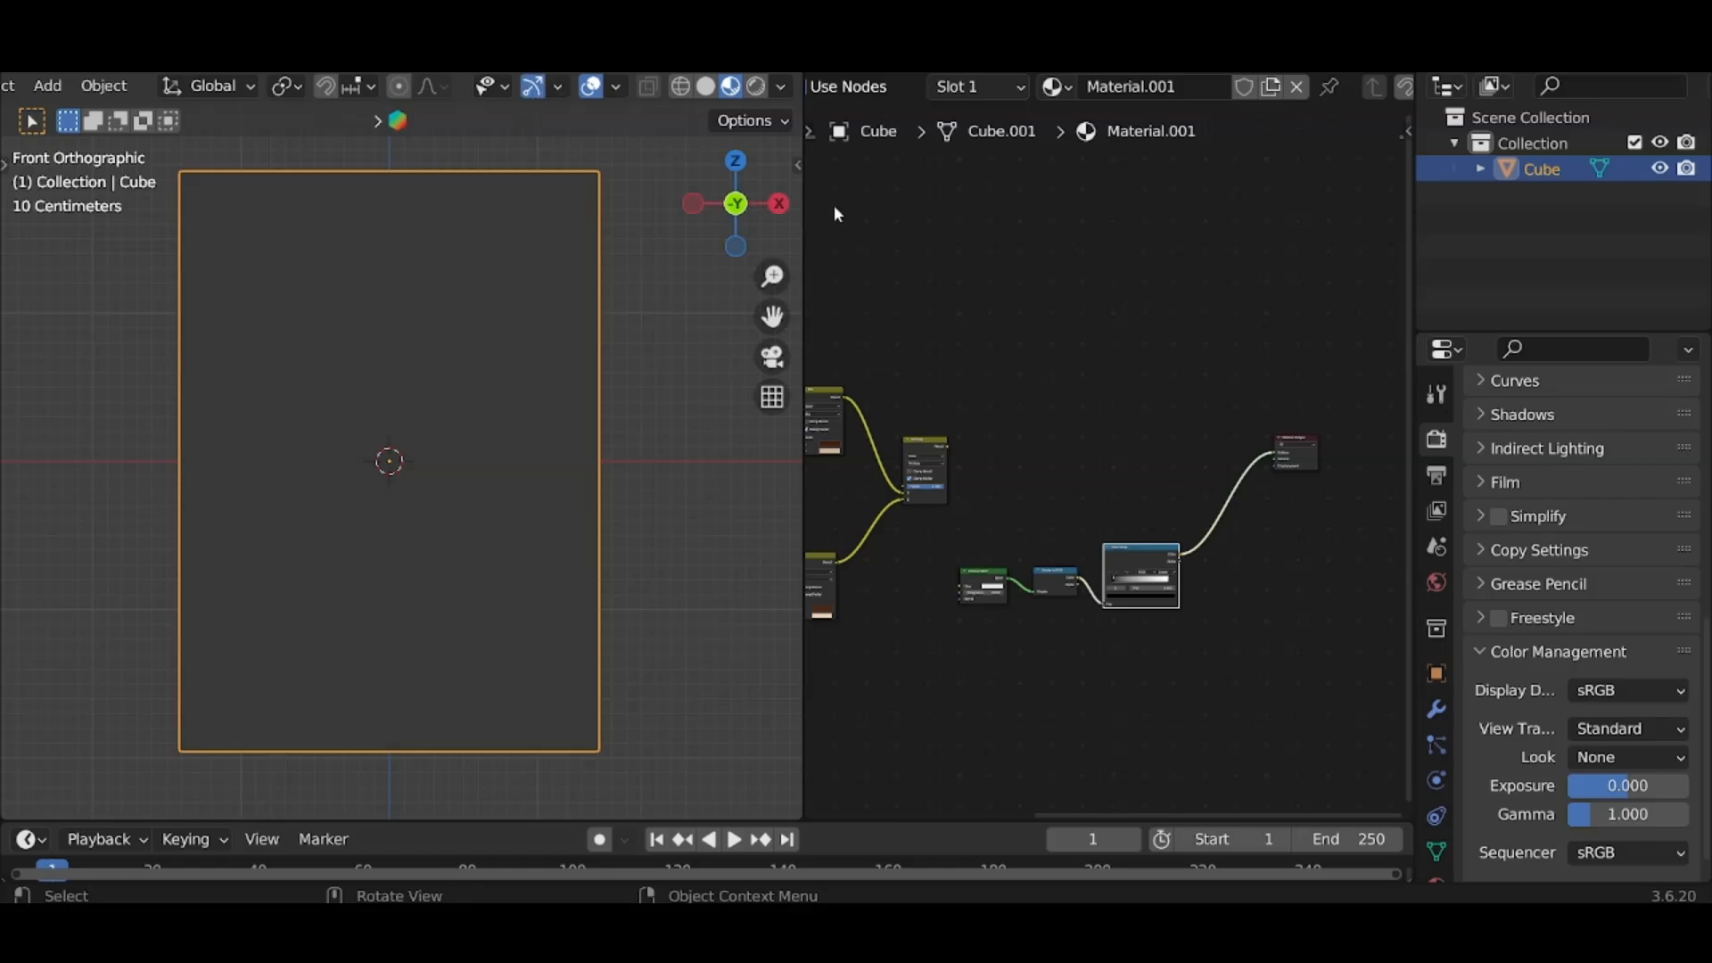
left_click(1538, 143)
scroll(486, 458, "down", 3)
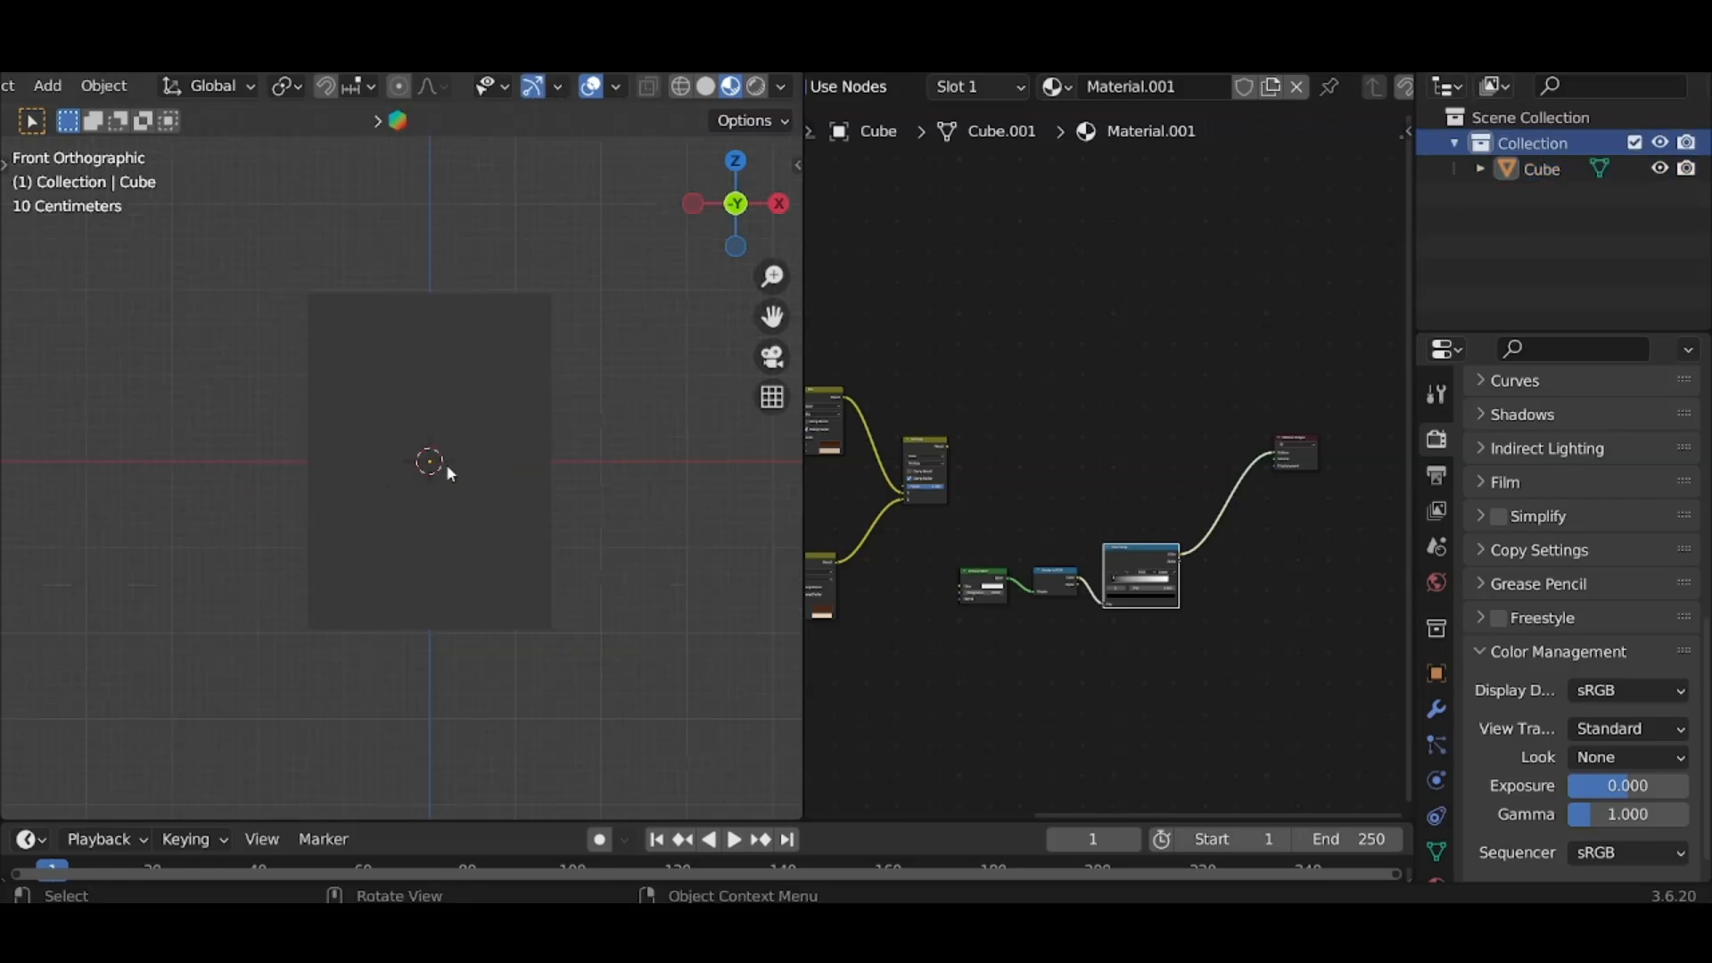
Add a Sun light and move it straight up along Z above the cube, leaving its rotation unchanged.
key("shift+a")
mouse_move(341, 358)
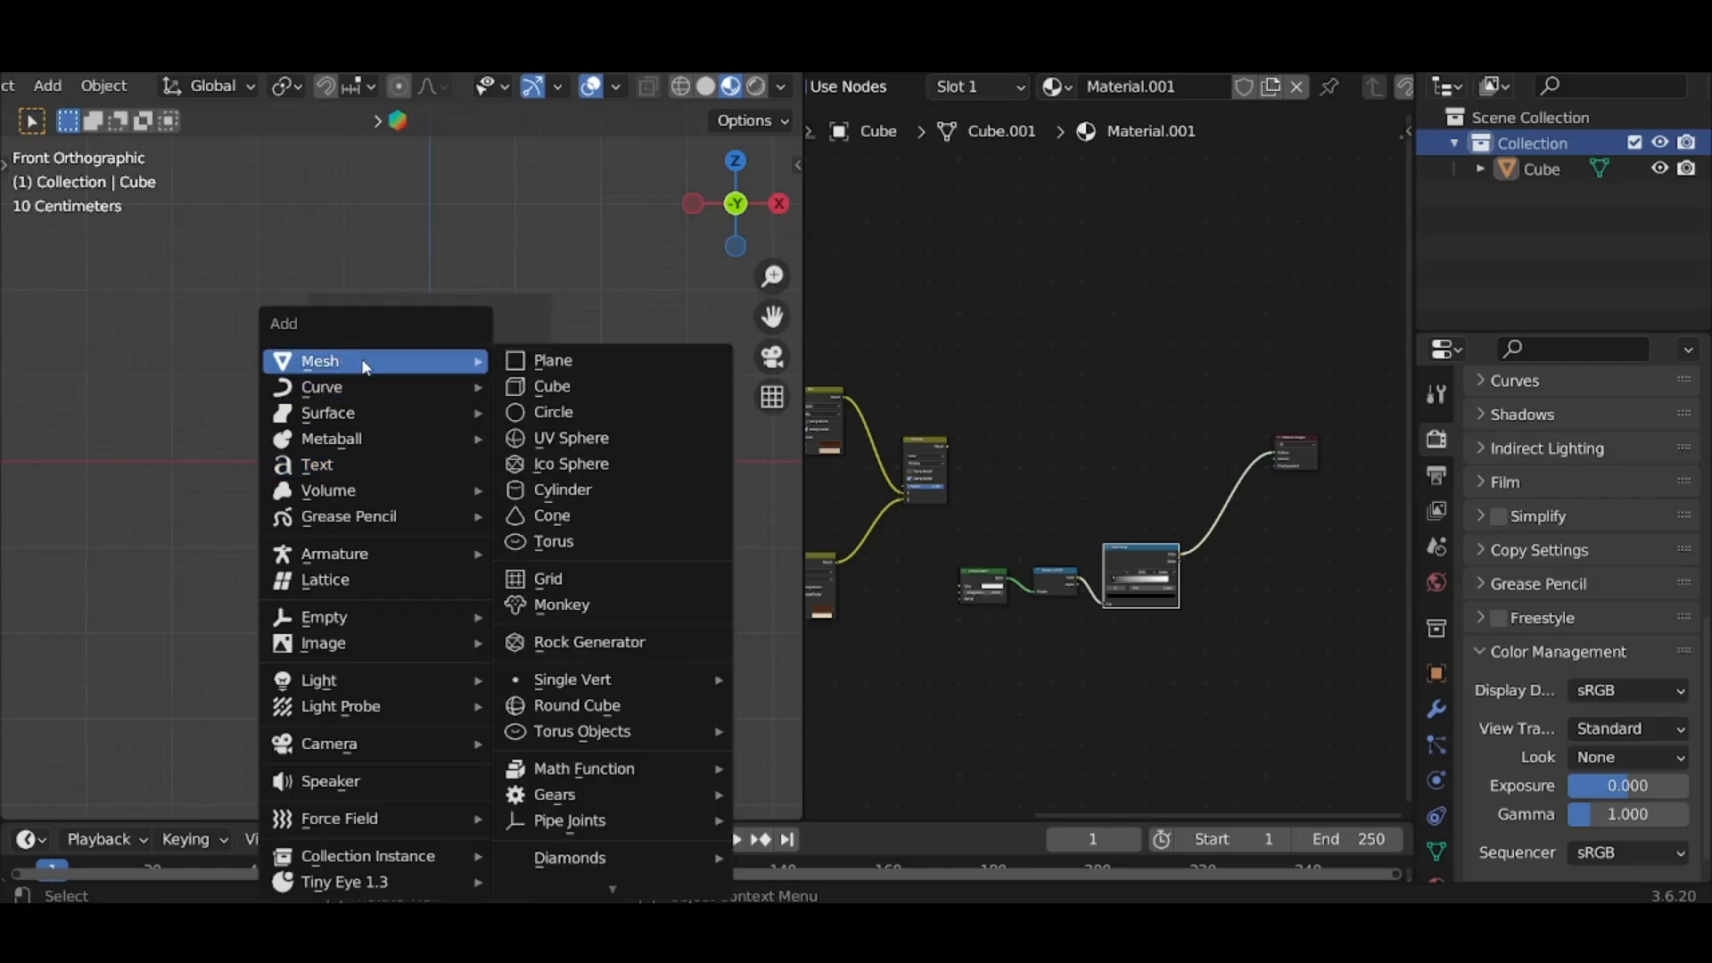
mouse_move(404, 683)
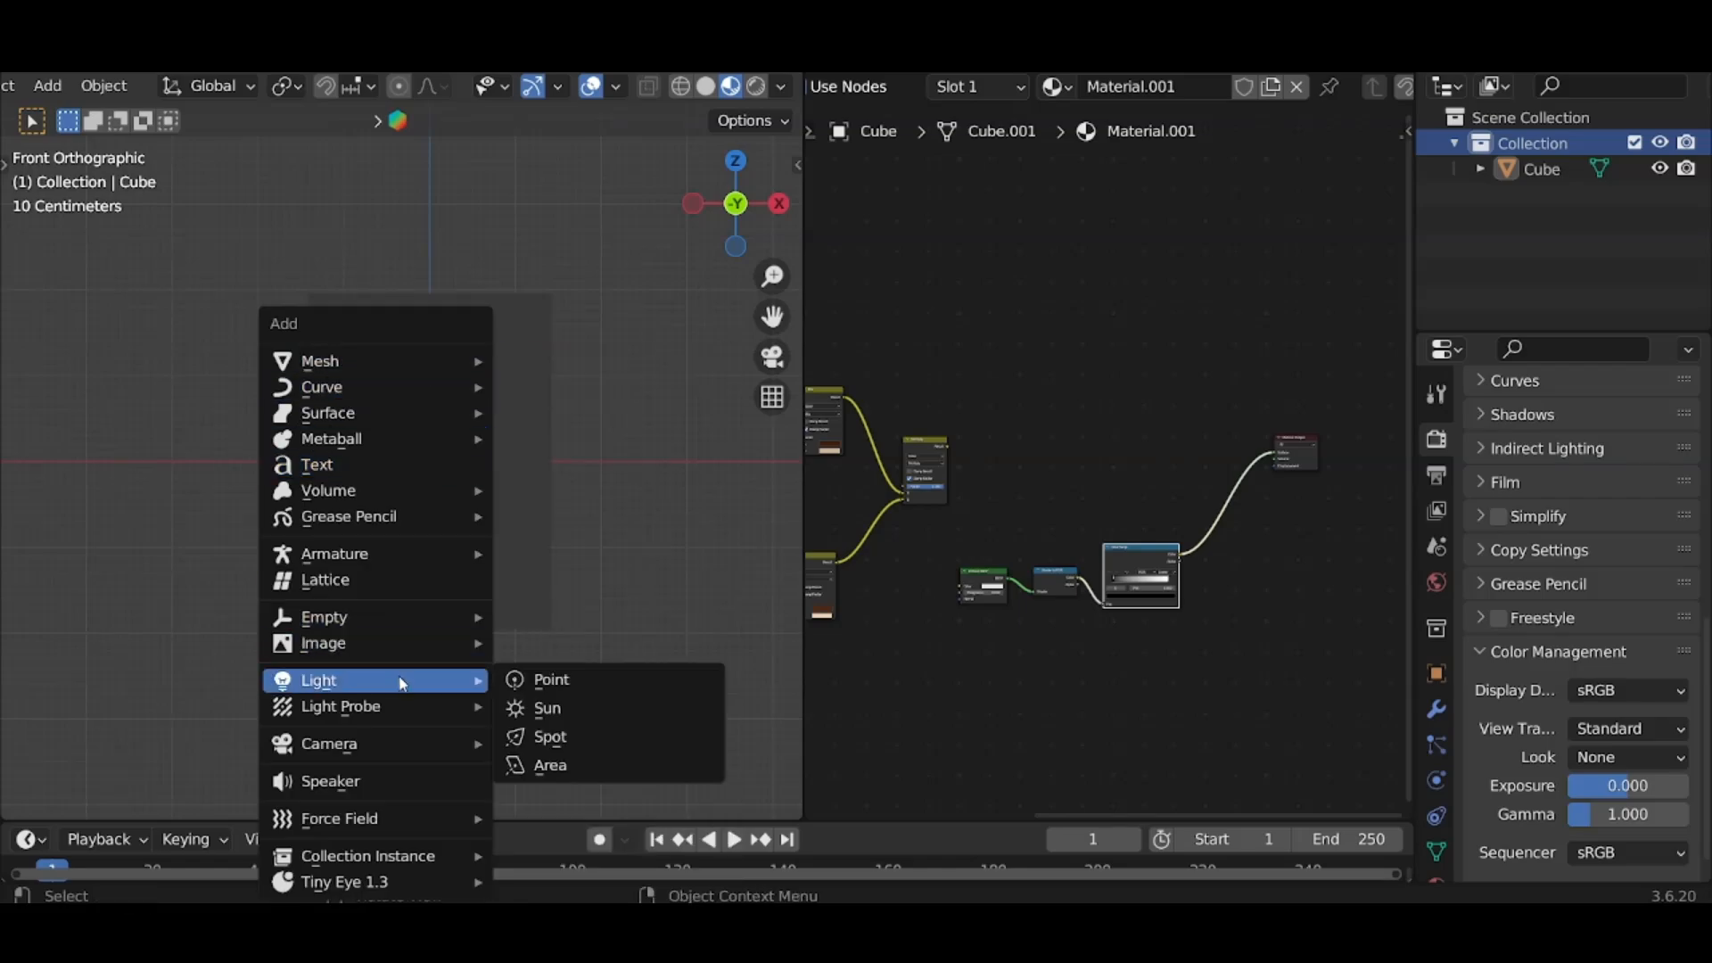
left_click(548, 710)
key("g")
key("z")
left_click(581, 341)
key("r")
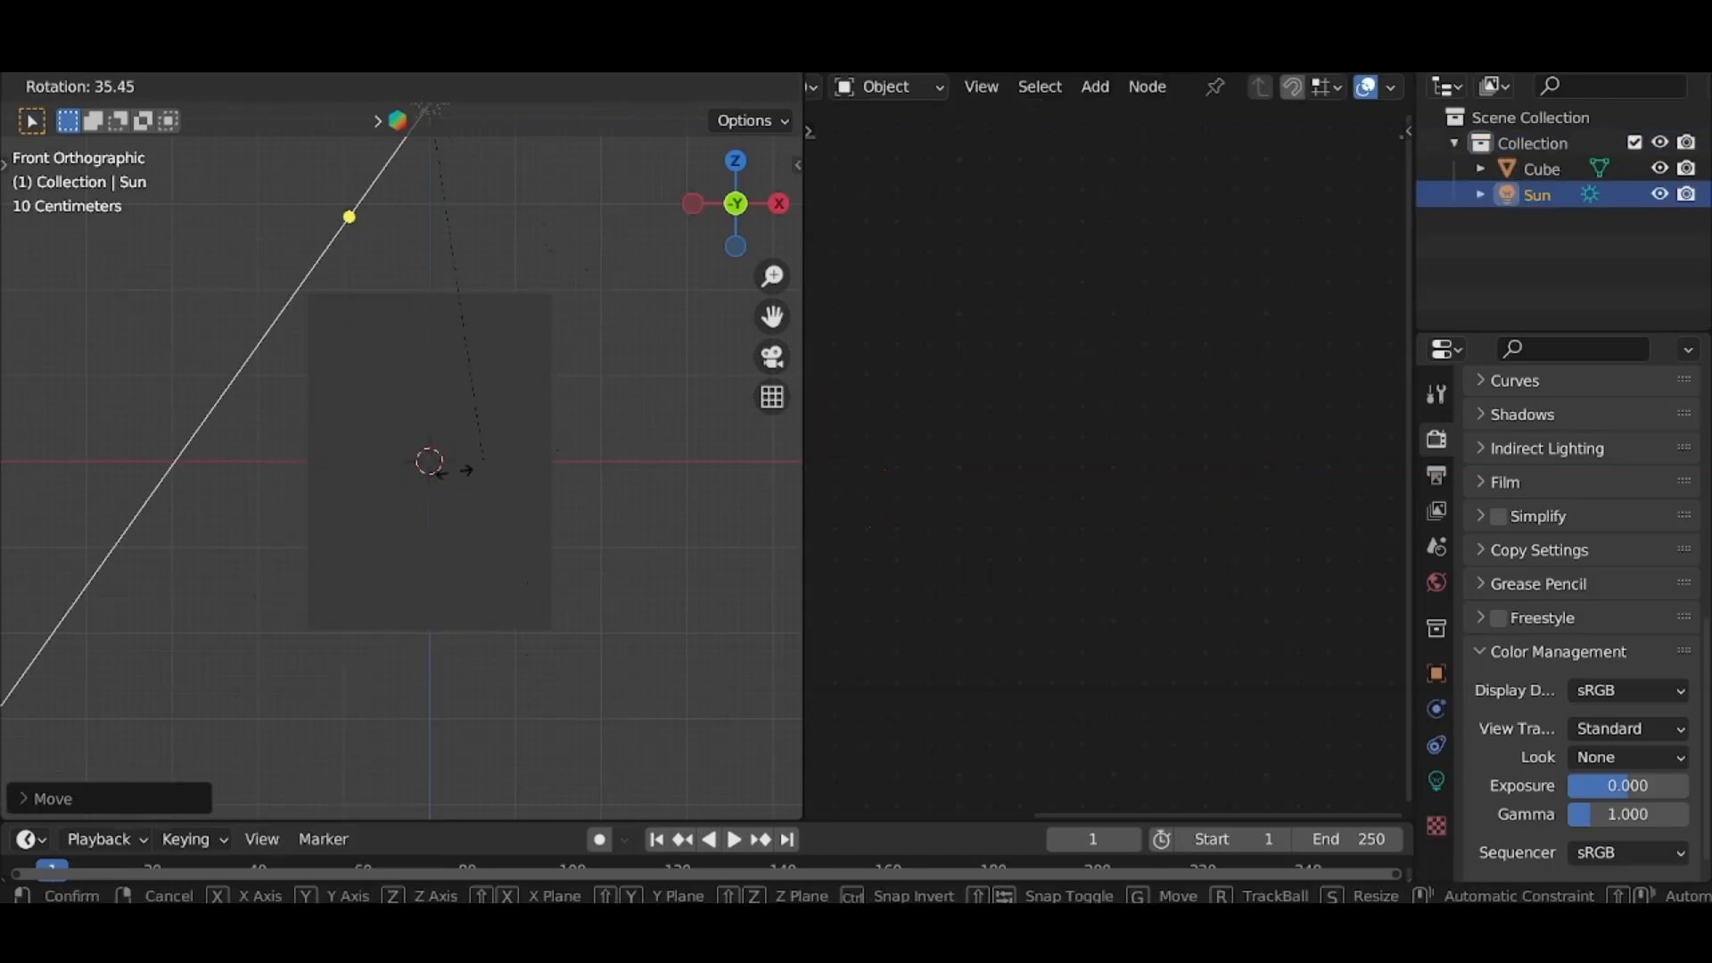
right_click(597, 412)
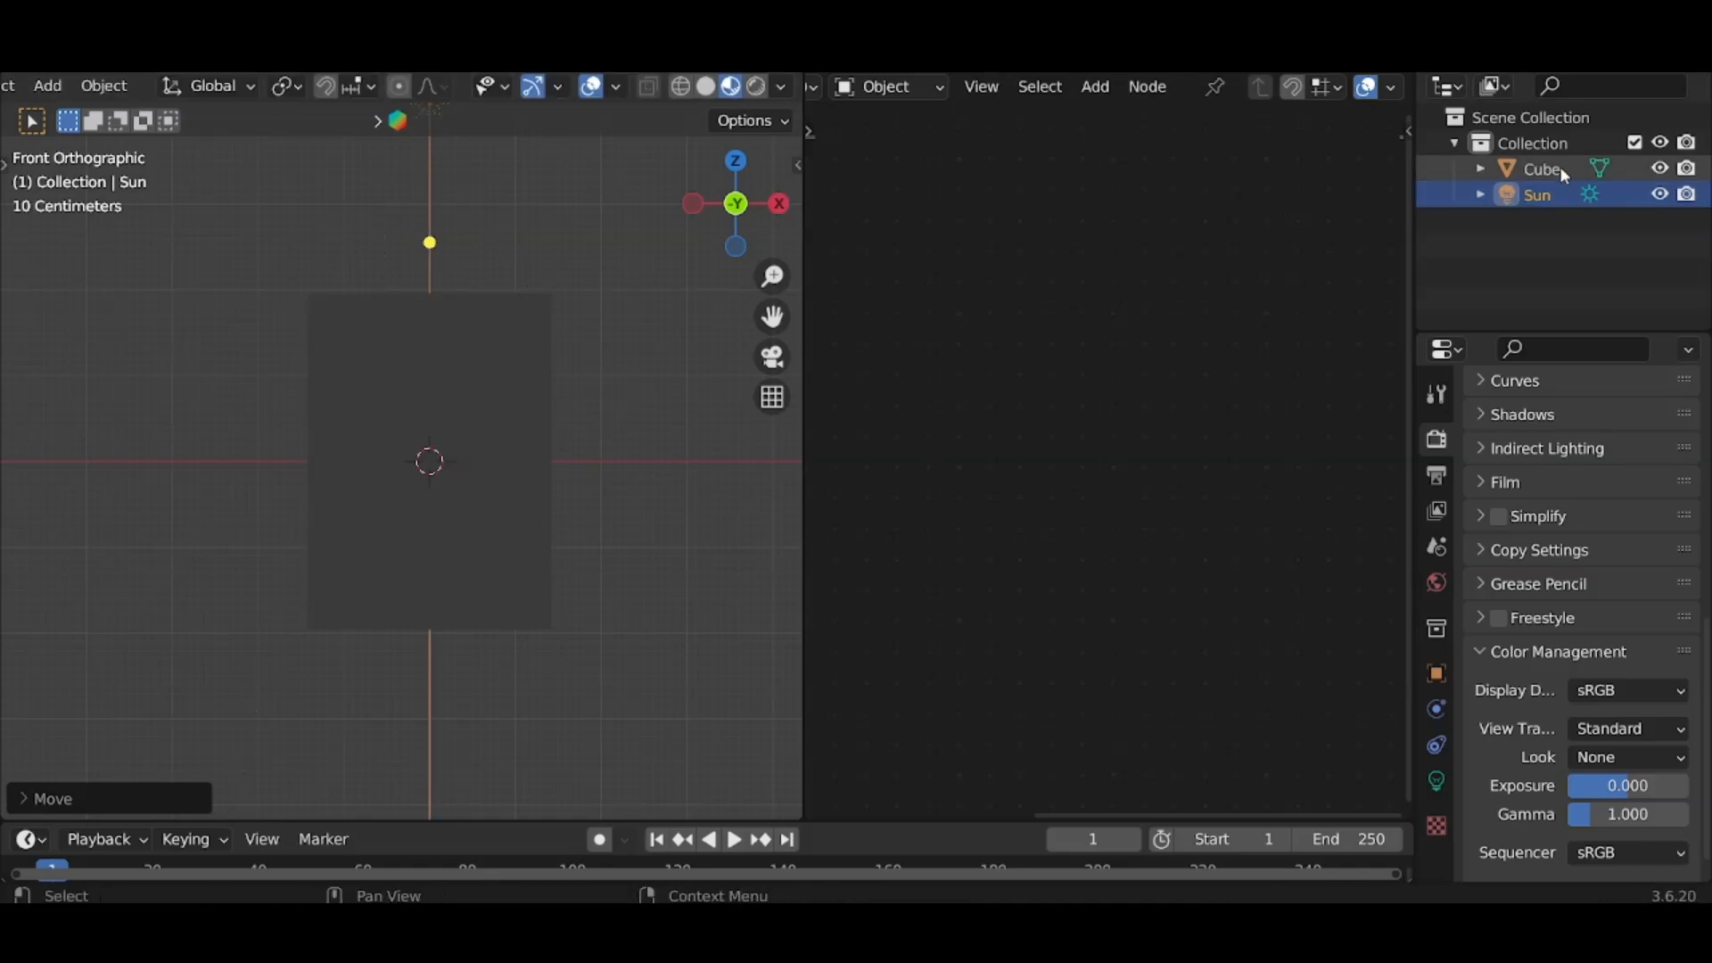
Add a Point light to the Collection and move it just over 1.1 m along negative Y, in front of the cube.
left_click(1559, 143)
key("shift+a")
mouse_move(445, 494)
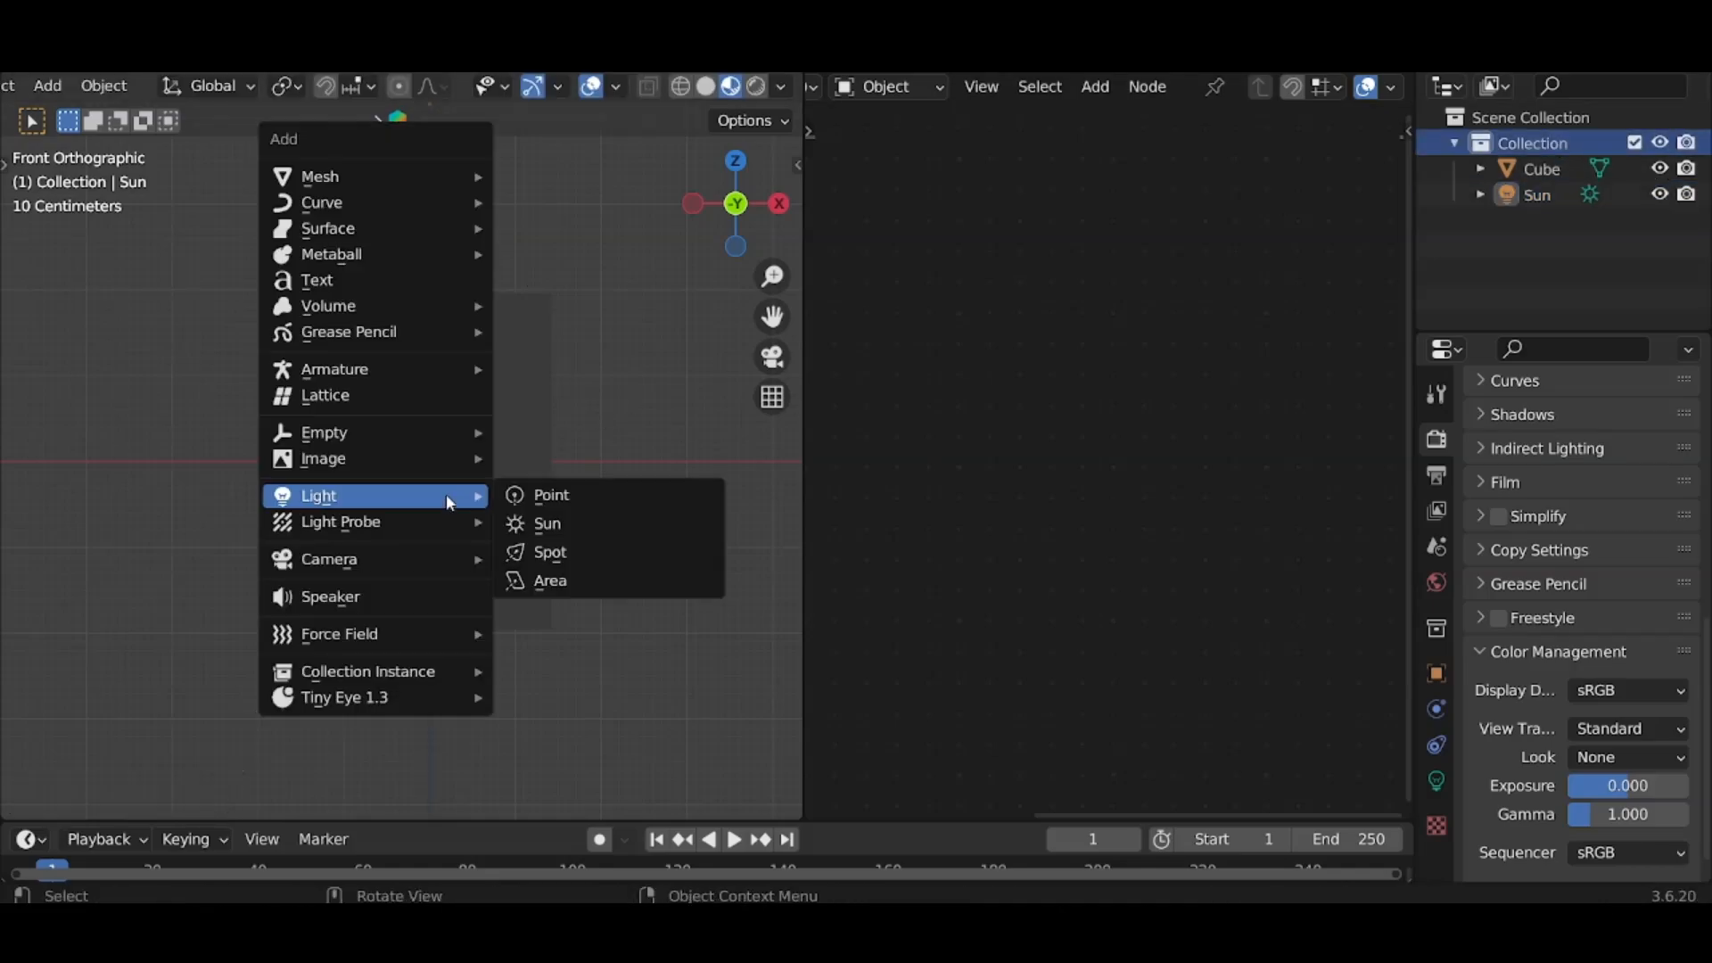
left_click(572, 494)
middle_click_drag(573, 497, 481, 507)
key("g")
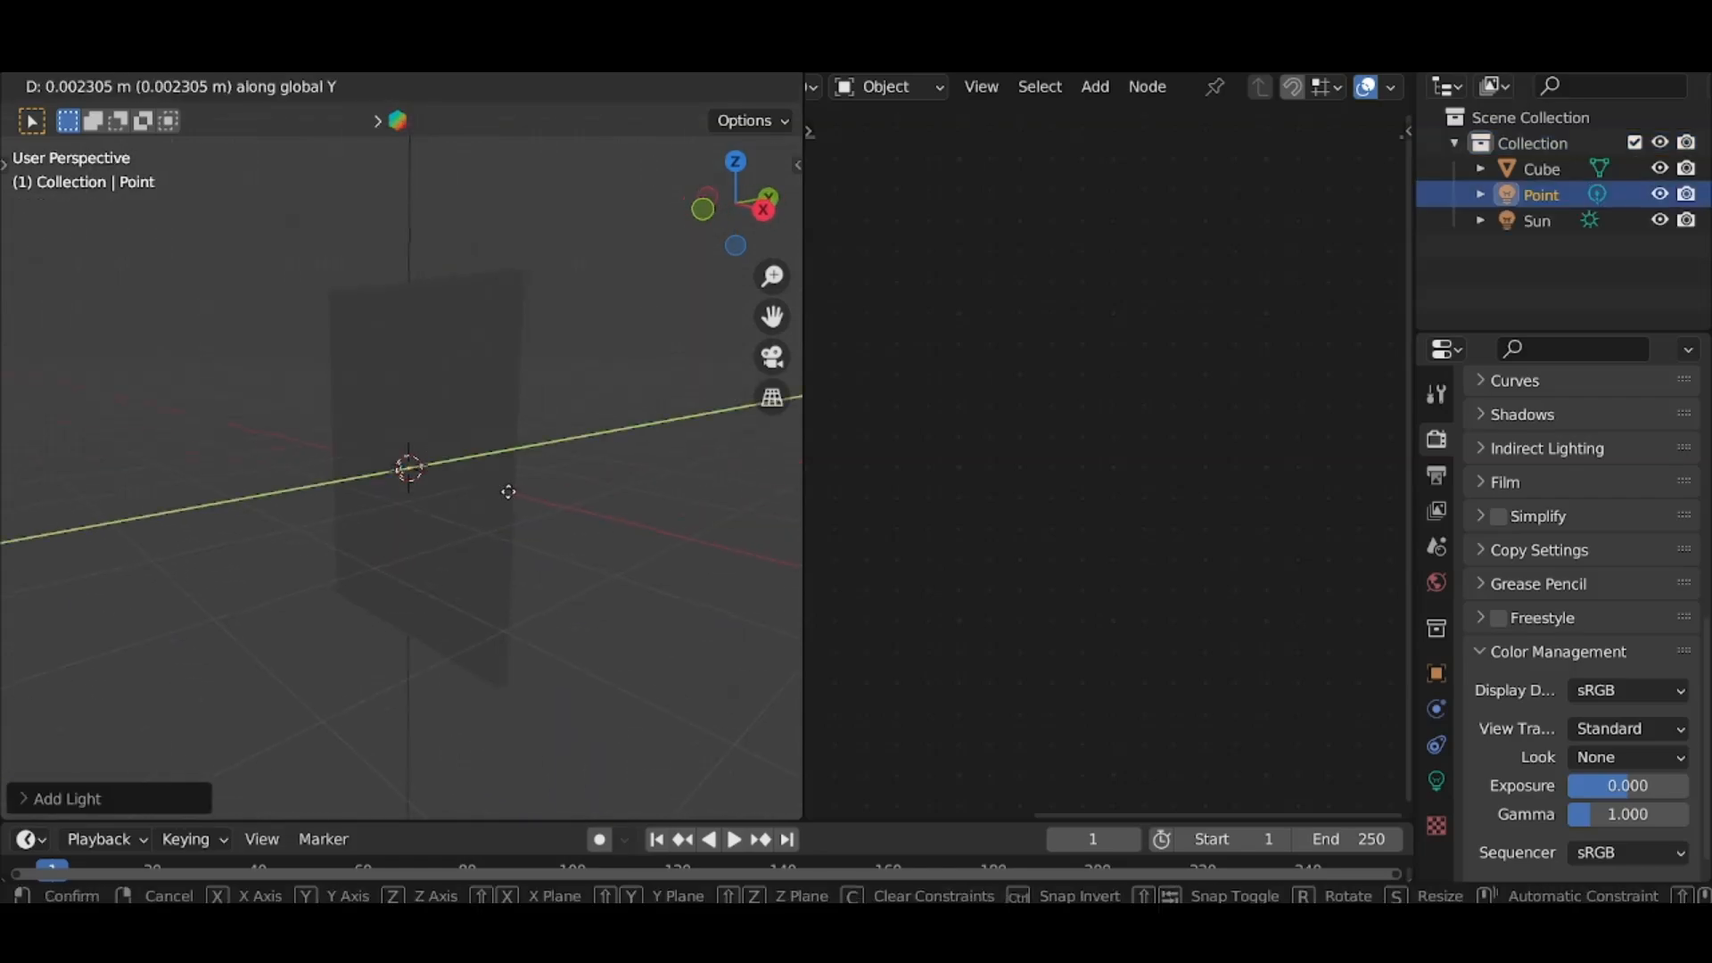
key("y")
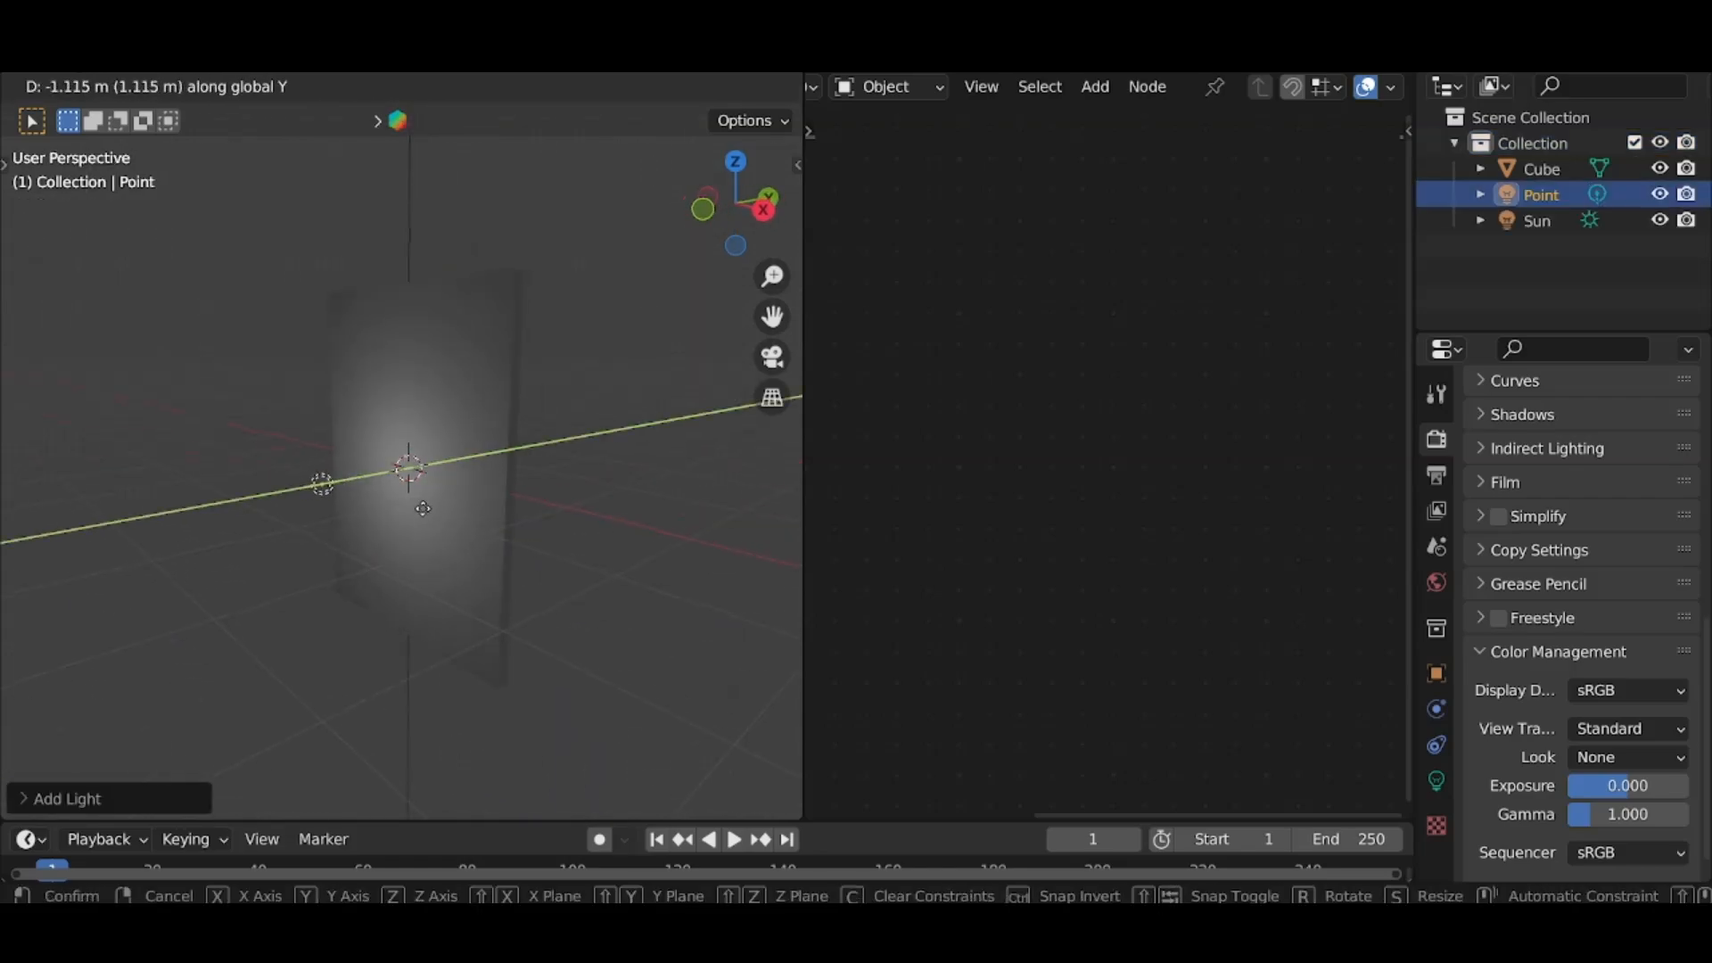
left_click(414, 508)
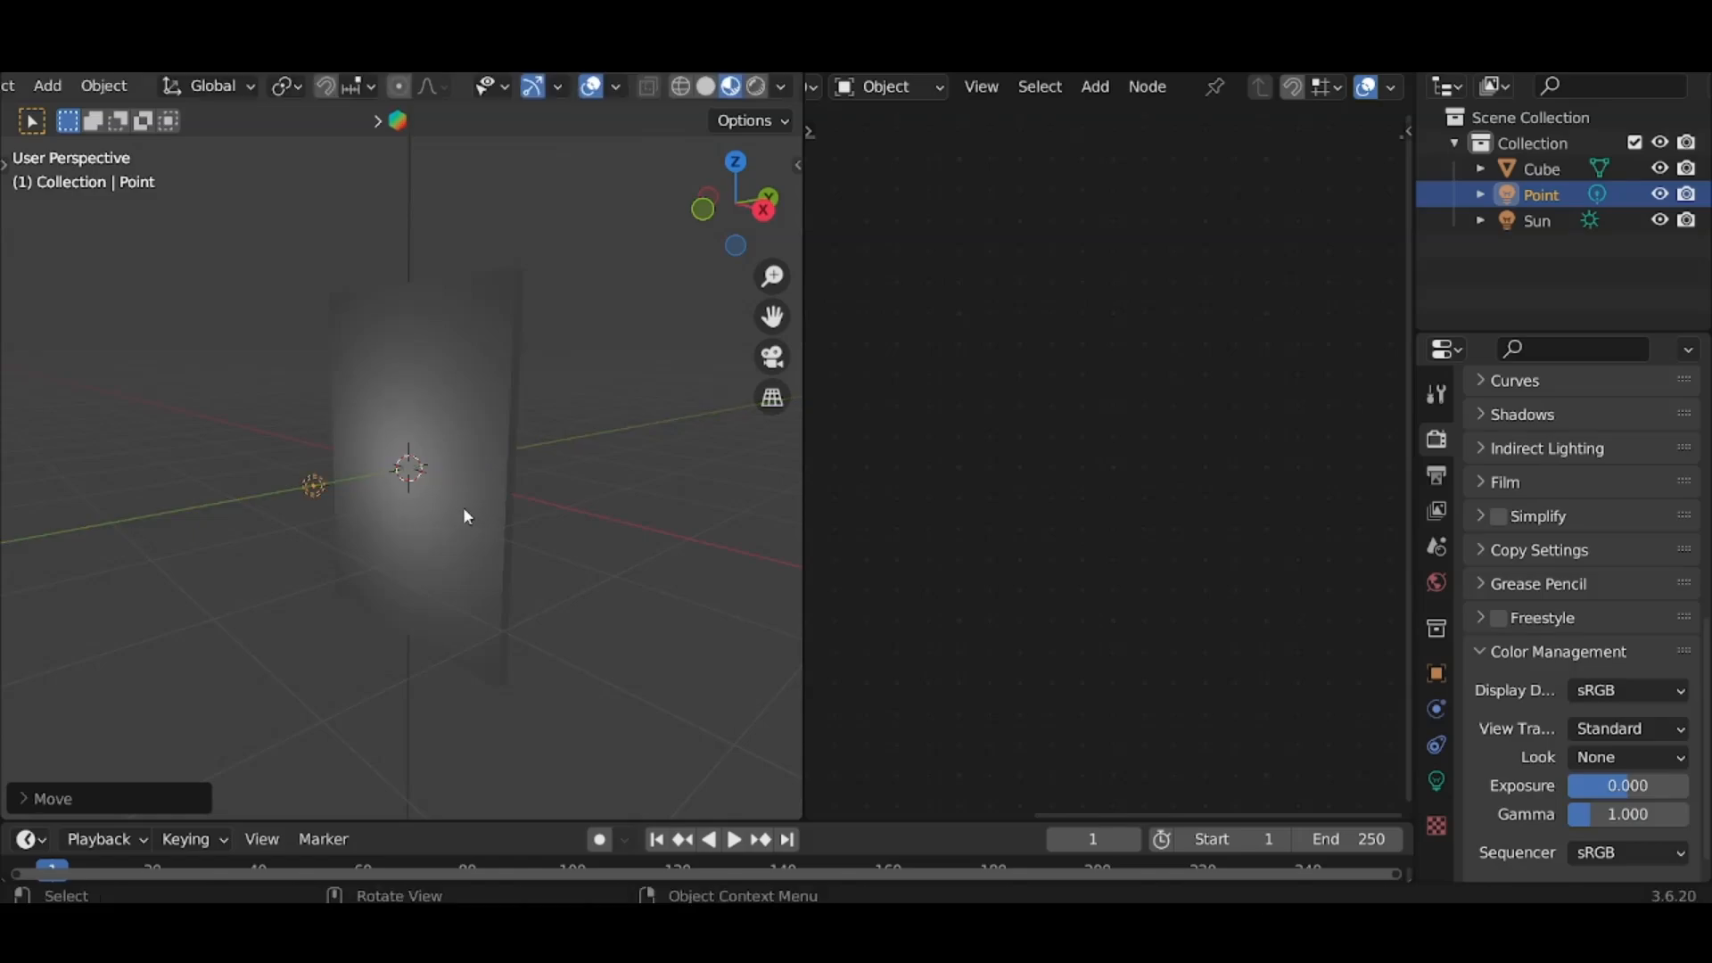
Select the cube in front orthographic view and turn off the 3D viewport's overlays.
key("KP_1")
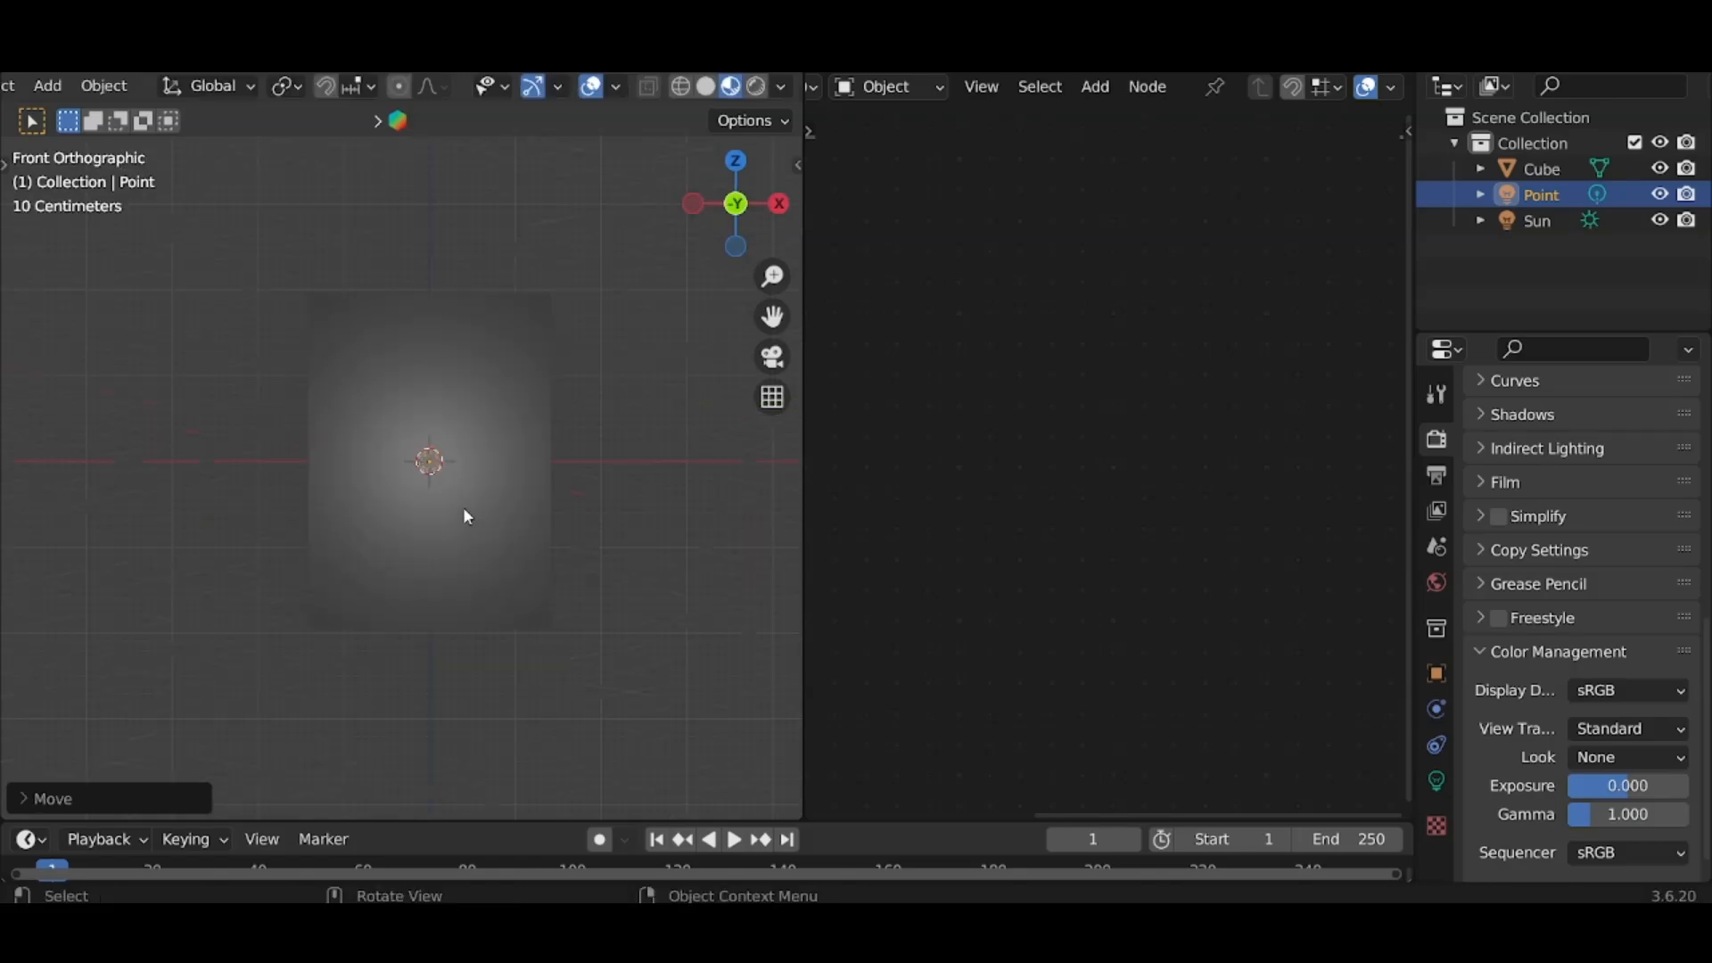
left_click(516, 398)
left_click(591, 85)
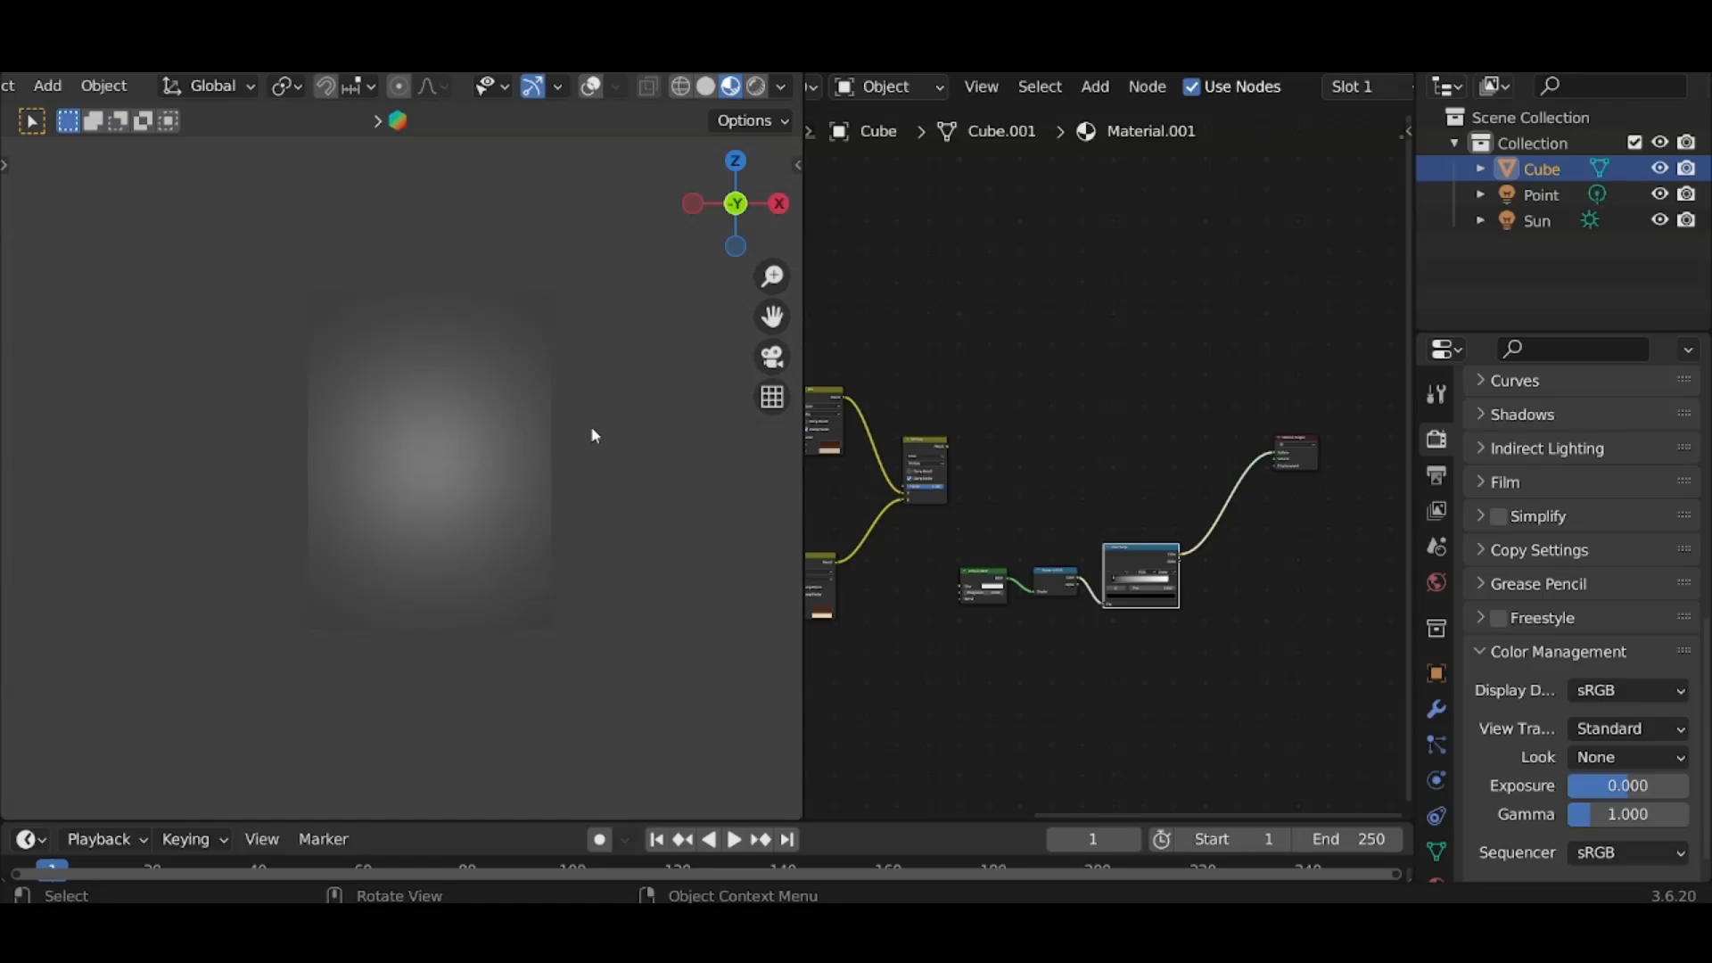
Set the Color Ramp's interpolation to Constant and move its white stop to position 0.042.
scroll(593, 435, "up", 1)
scroll(1347, 488, "up", 1)
scroll(1345, 484, "up", 4)
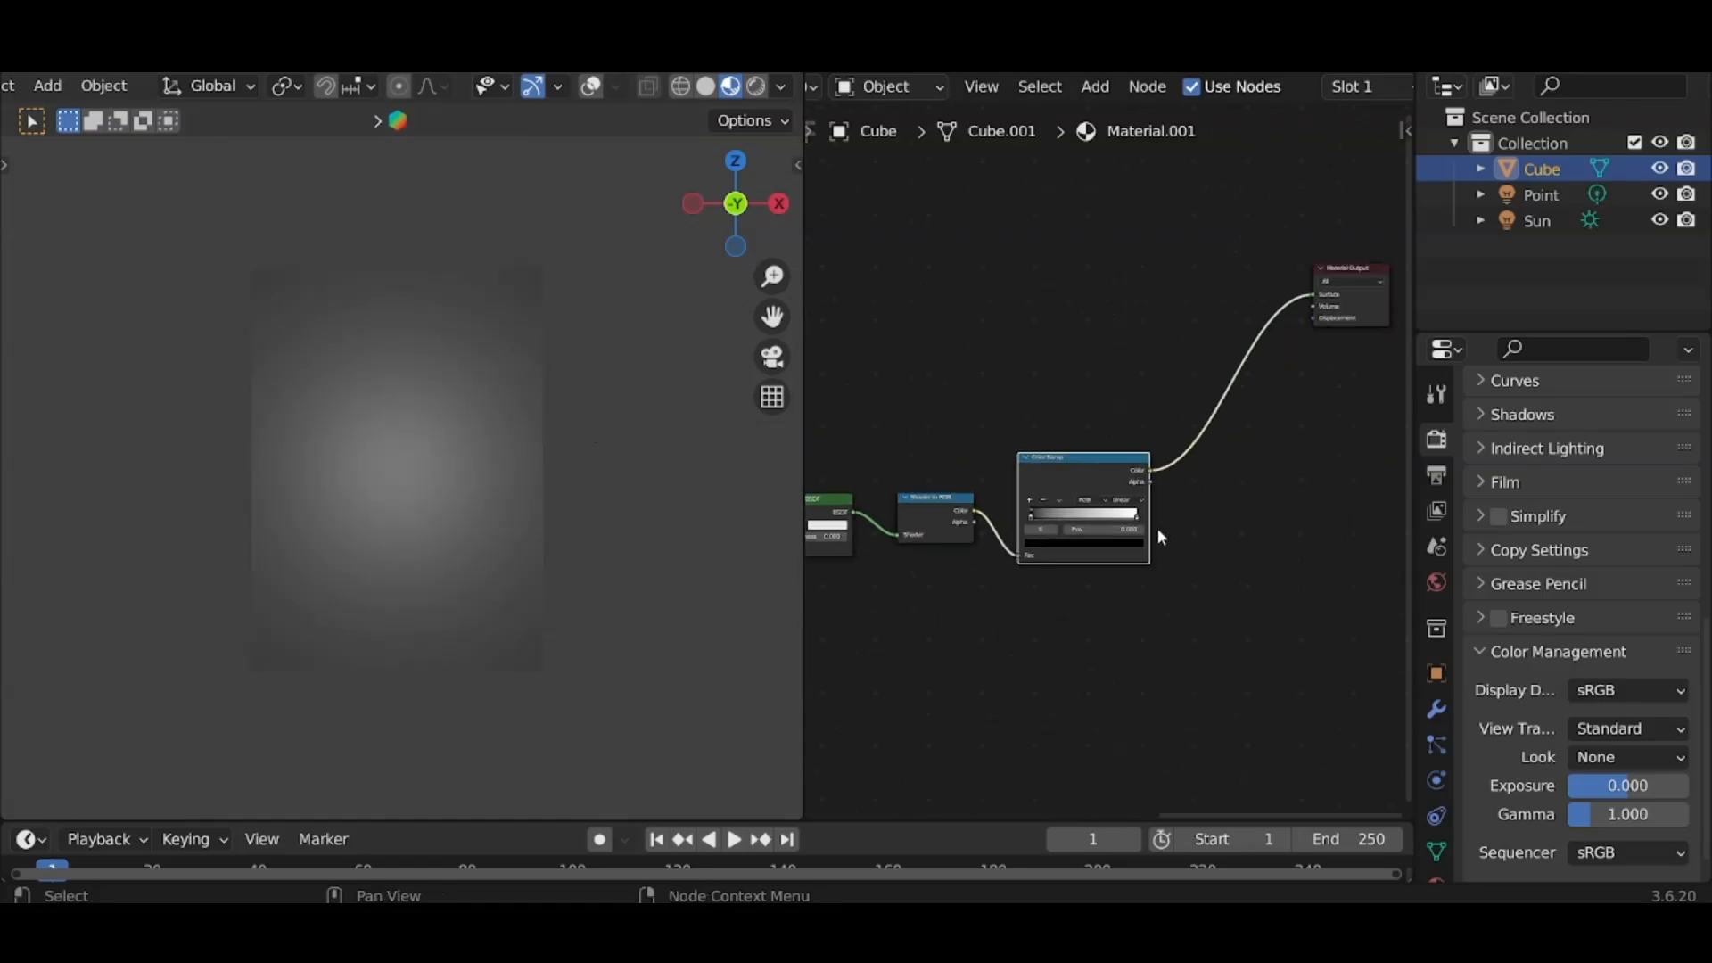
left_click(1110, 486)
left_click(1115, 572)
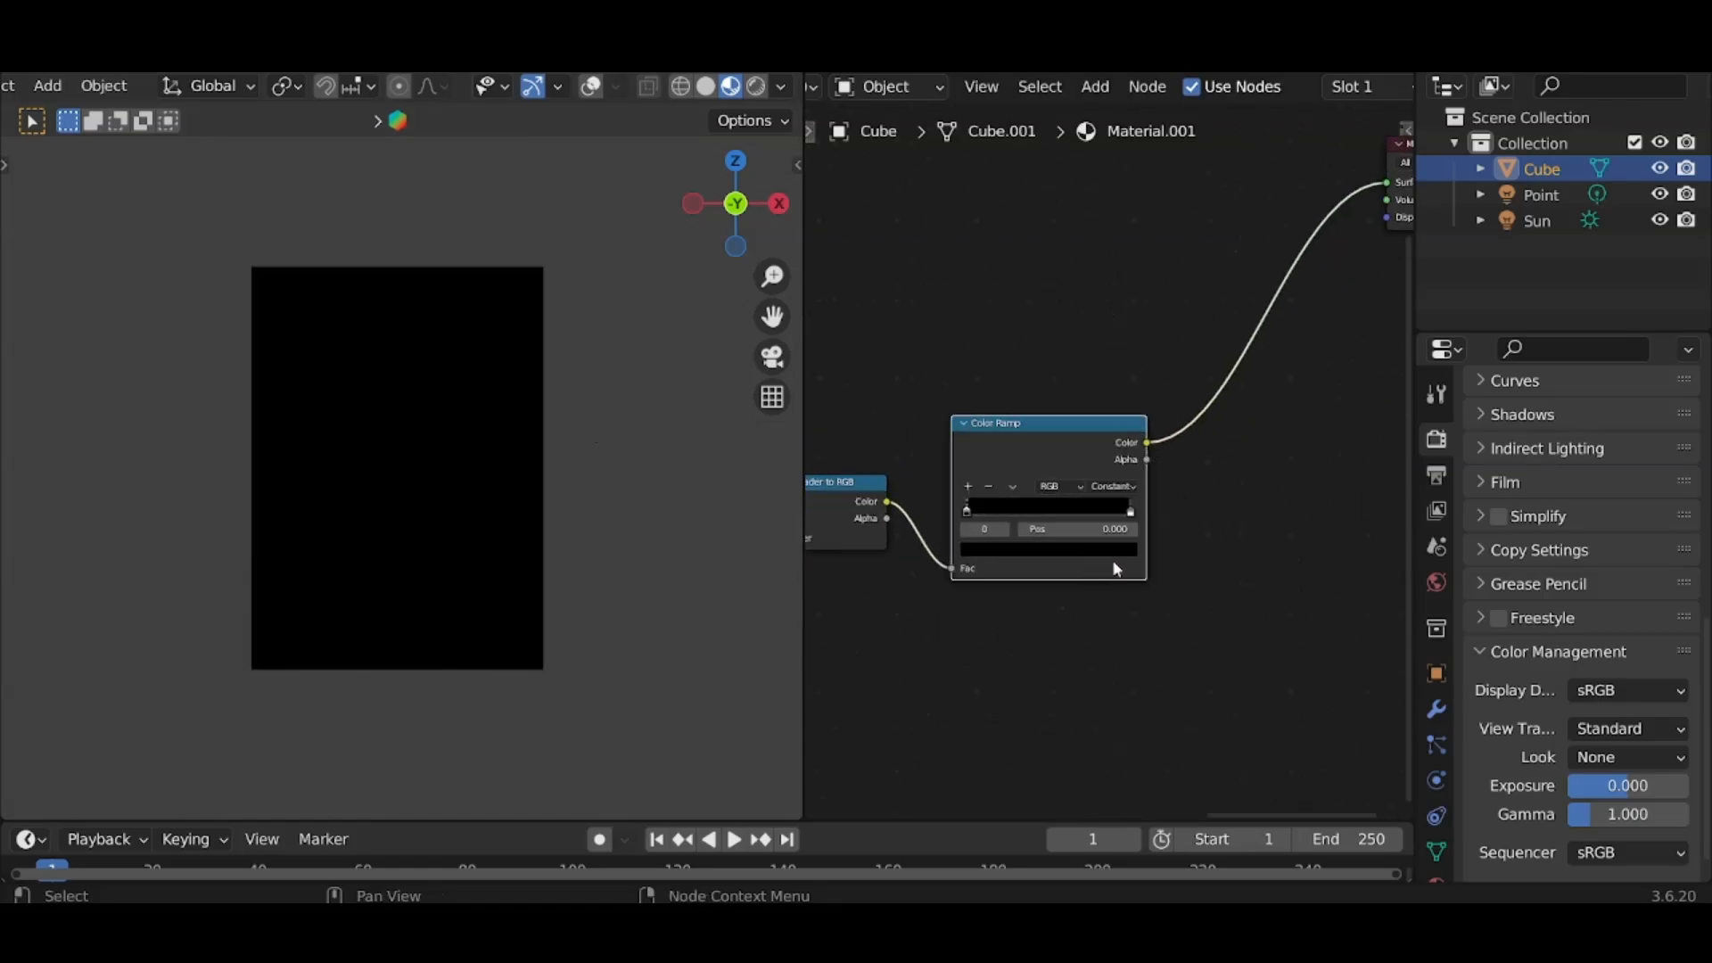
scroll(1073, 505, "up", 1)
left_click_drag(1144, 512, 931, 527)
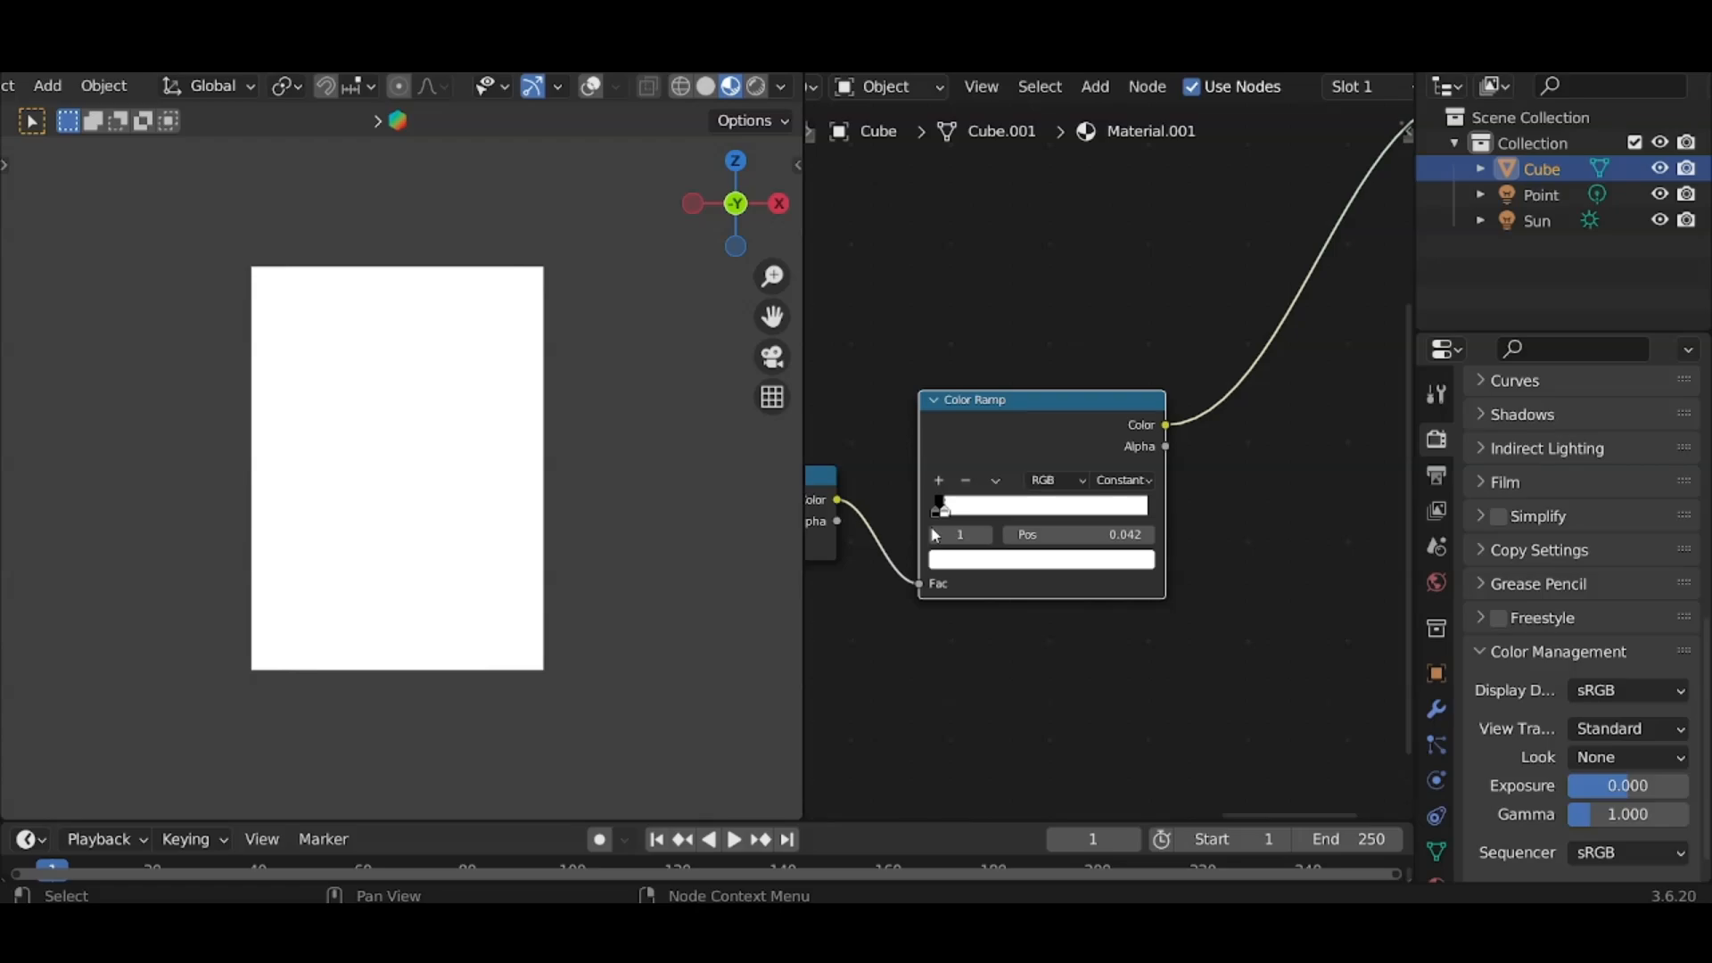
Move the Diffuse BSDF, Shader to RGB and Color Ramp nodes together back beneath the wood Multiply node.
scroll(1144, 551, "down", 4)
scroll(1139, 575, "down", 4)
mouse_move(1143, 551)
middle_mouse_down()
mouse_move(1176, 598)
mouse_move(1161, 577)
middle_mouse_up()
left_click_drag(895, 544, 1139, 611)
key("g")
left_click(1089, 618)
left_click(1113, 610)
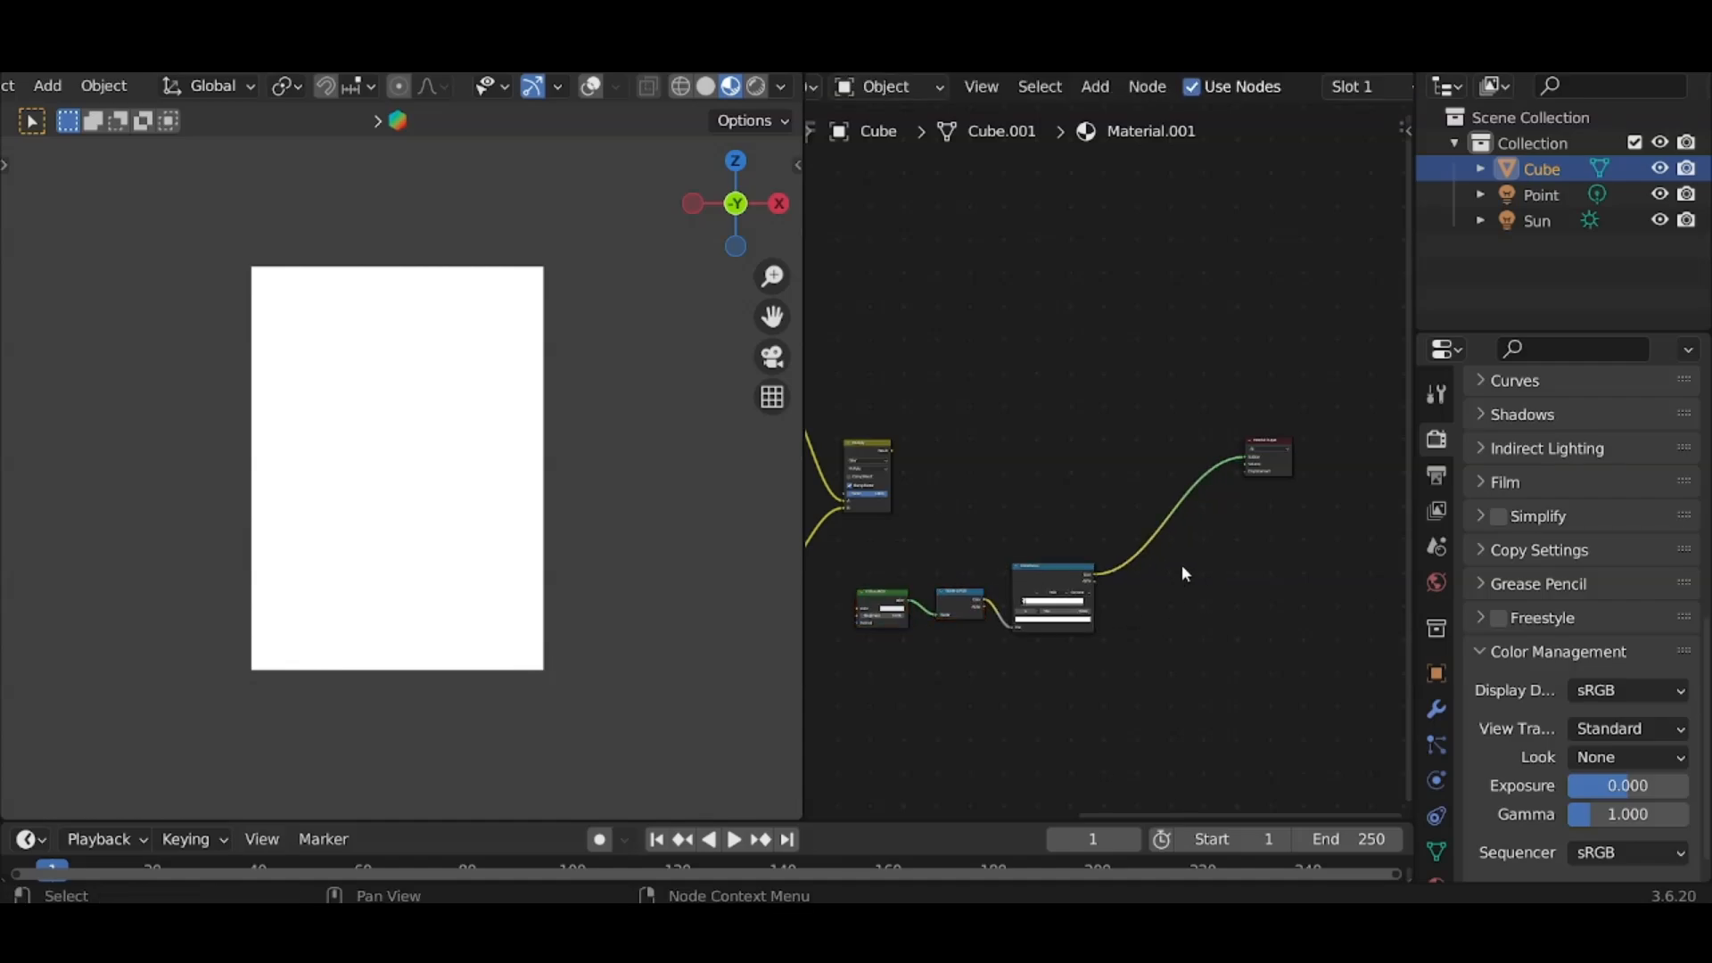
Duplicate the Multiply node, feed the wood result into A and the Color Ramp into B, and connect it to the Material Output.
left_click(874, 450)
key("shift+d")
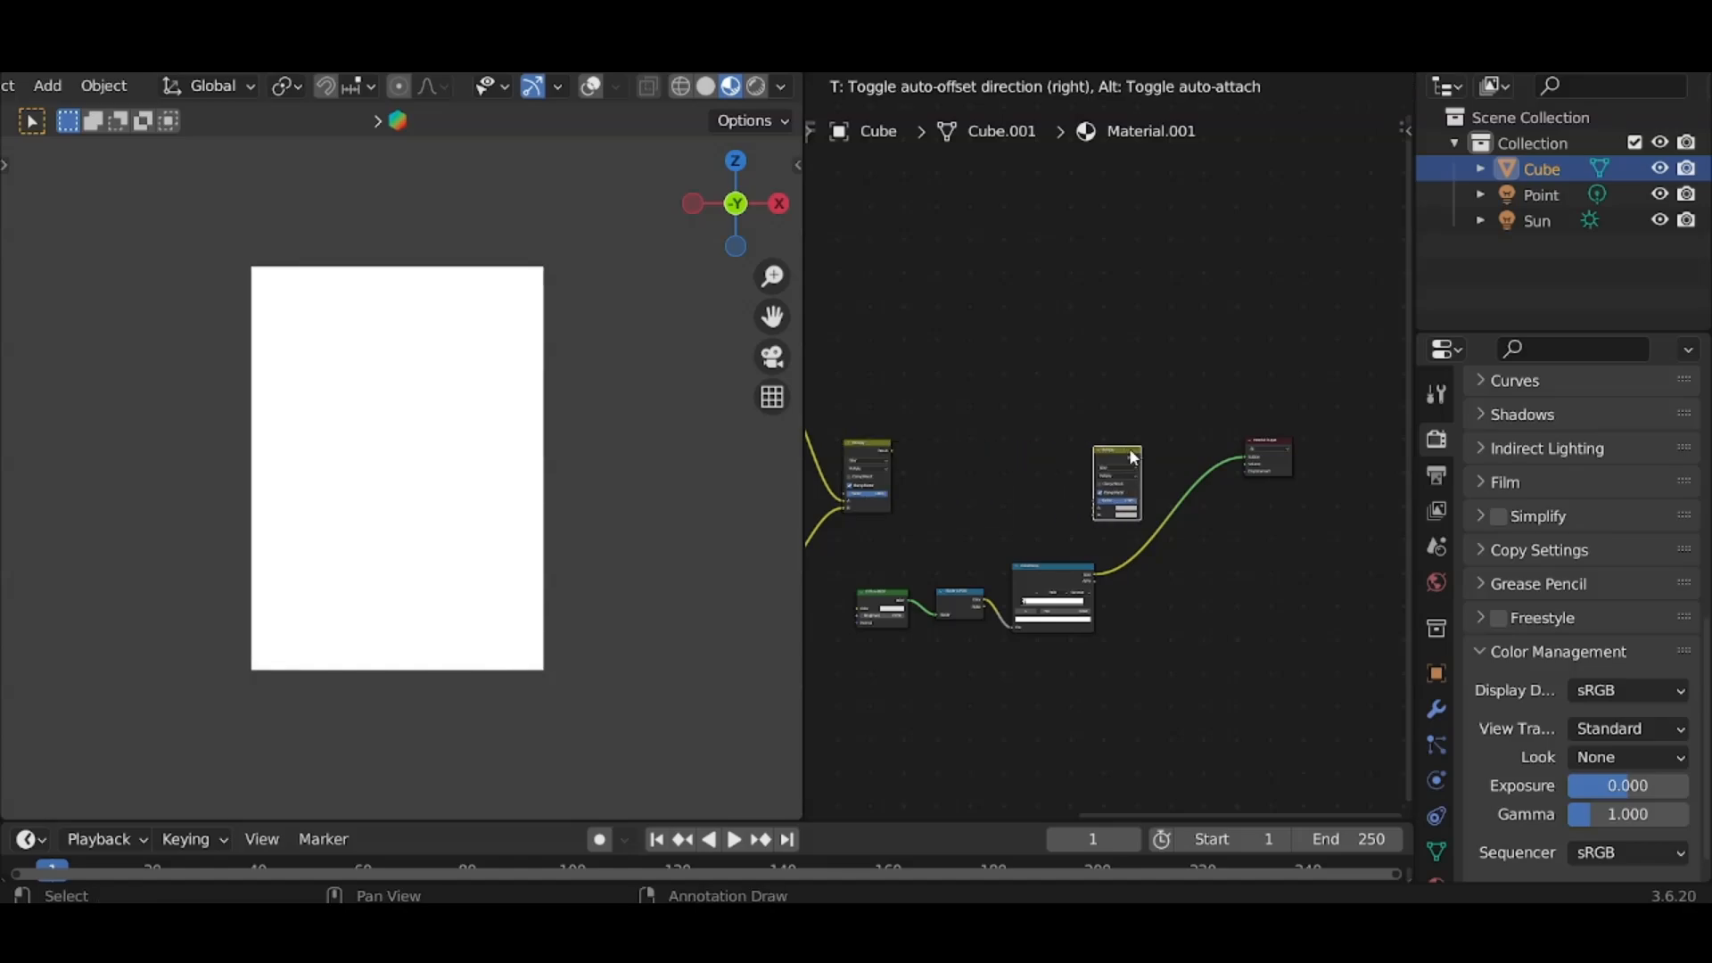
left_click(1137, 451)
left_click_drag(892, 452, 1097, 509)
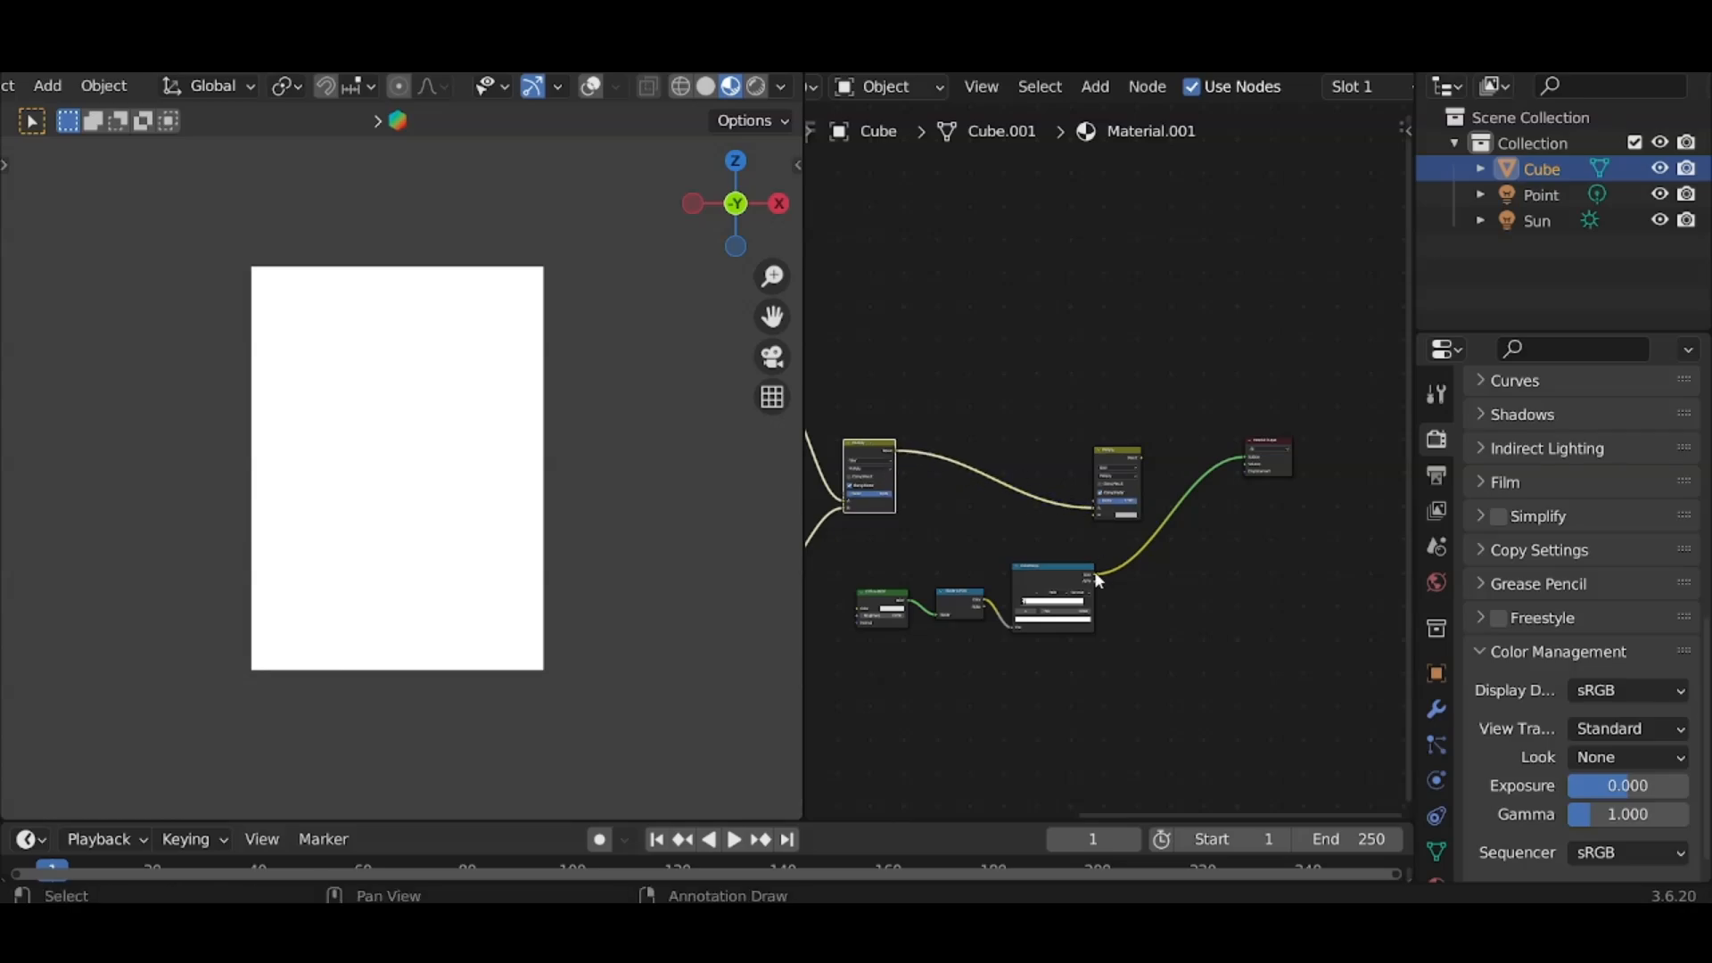
left_click_drag(1097, 577, 1095, 517)
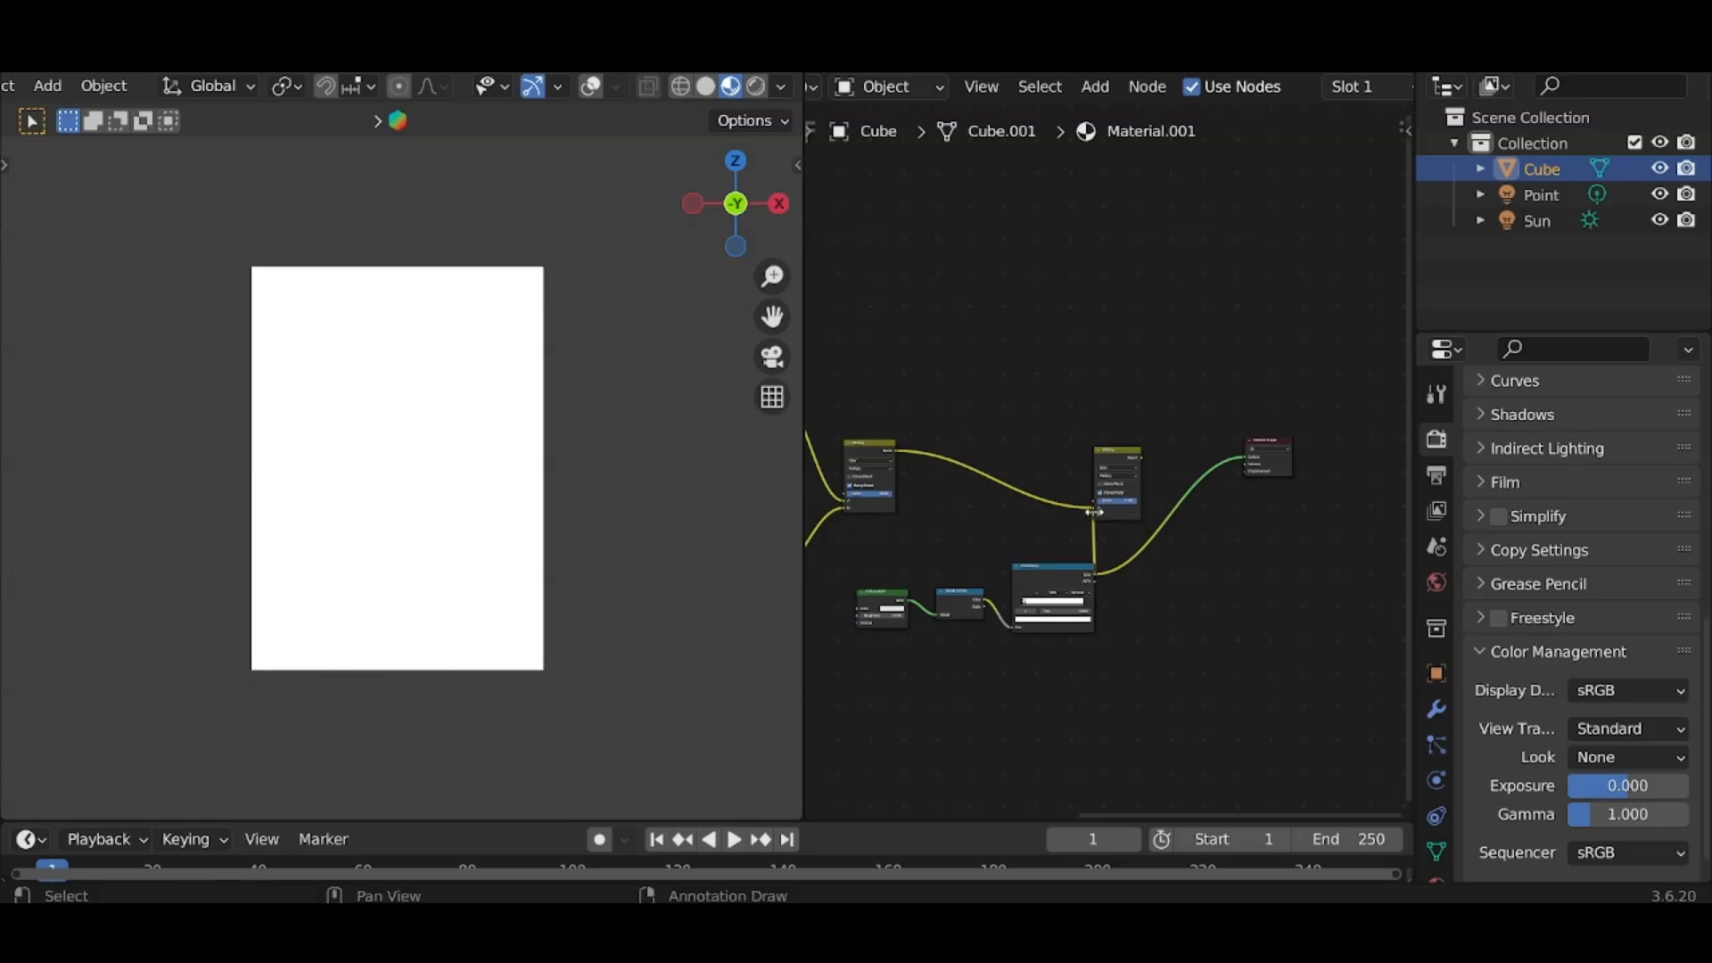
left_click(1121, 451, "ctrl+shift")
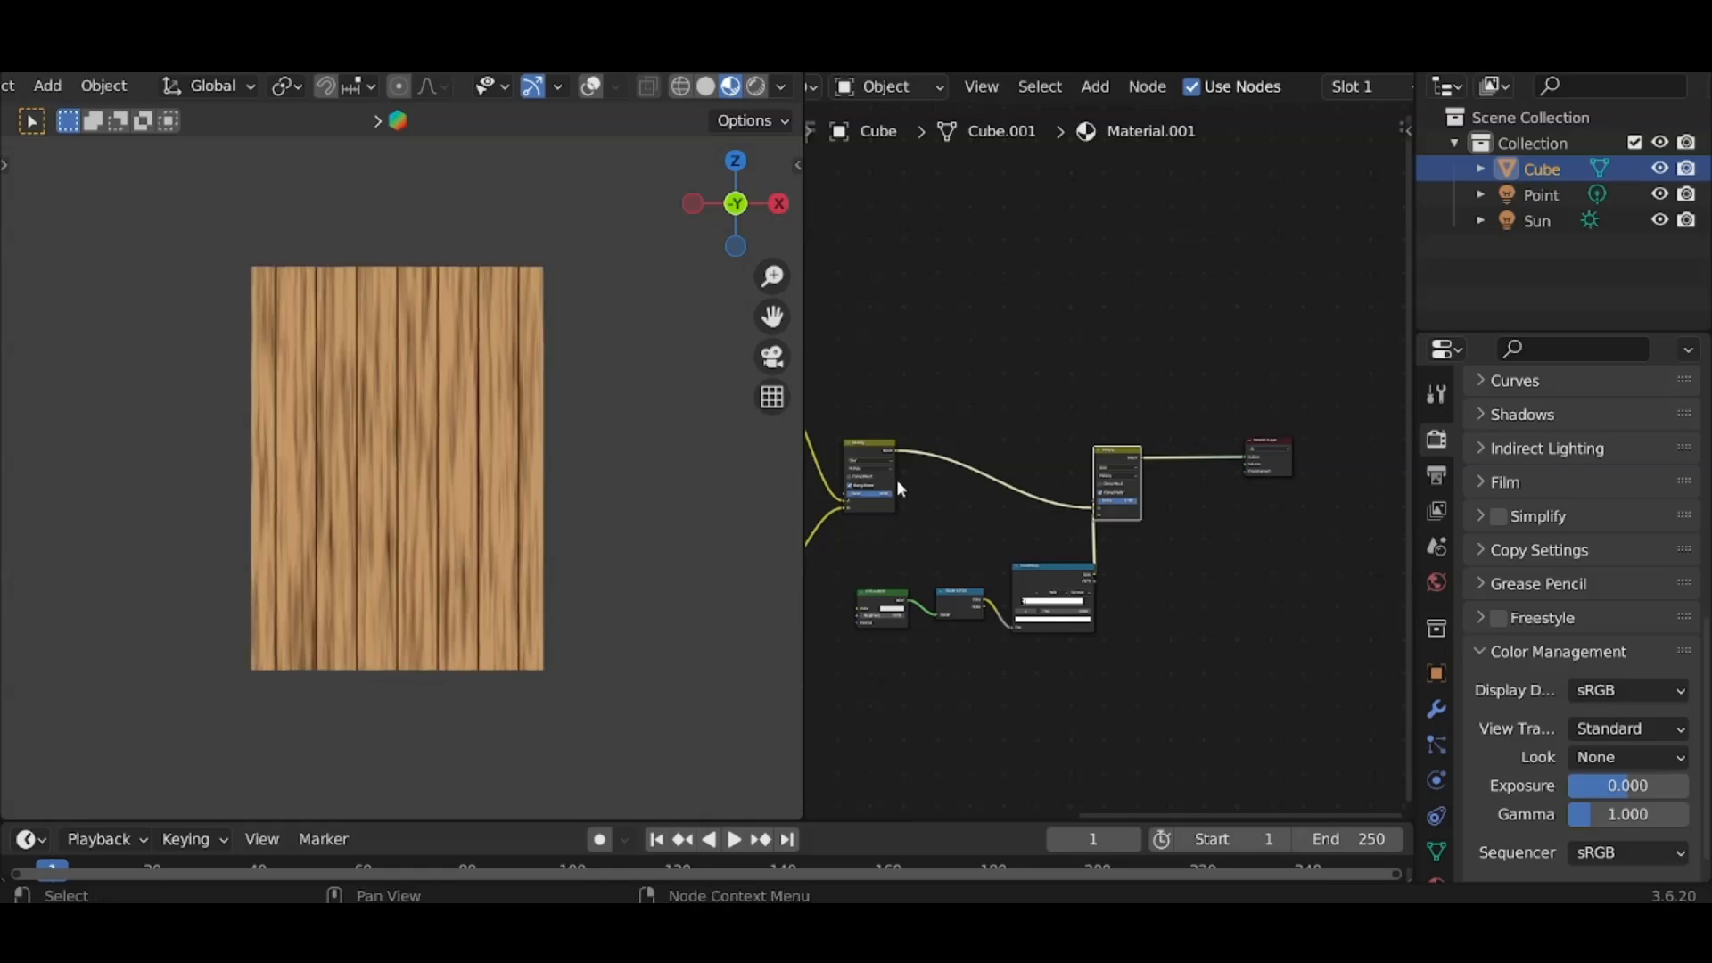
Move the new Multiply node farther from the Color Ramp to leave space between them.
left_click_drag(896, 479, 887, 479)
scroll(1093, 531, "up", 4)
middle_click_drag(1106, 537, 1044, 528)
left_click_drag(1073, 410, 1125, 439)
scroll(1131, 527, "up", 2)
mouse_move(1125, 501)
left_mouse_down()
mouse_move(1081, 501)
mouse_move(1125, 502)
left_mouse_up()
left_click(1125, 501)
left_click(1157, 599)
Lower the new Multiply node's factor to about 0.88 and keep the Color Ramp's white stop at 0.042.
scroll(952, 641, "up", 3)
middle_click_drag(949, 638, 1131, 577)
scroll(979, 593, "up", 3)
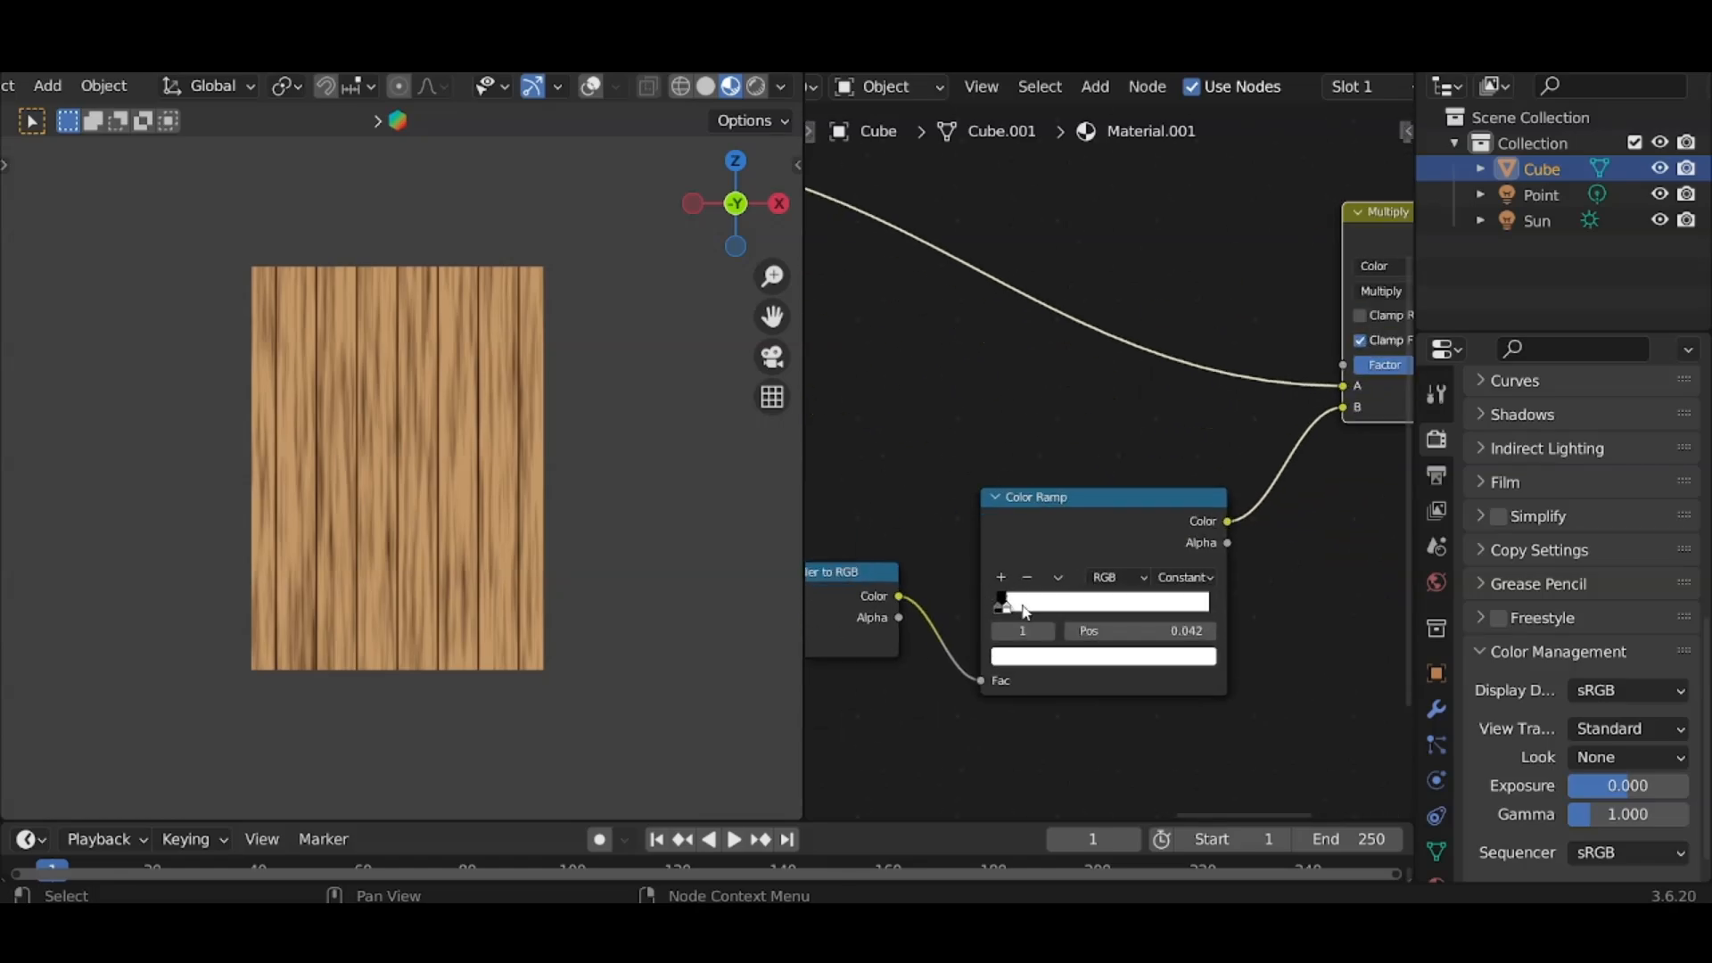
left_click_drag(1012, 612, 1021, 612)
middle_click_drag(1396, 441, 1134, 501)
left_click_drag(1215, 435, 1199, 425)
middle_click_drag(1002, 598, 1248, 518)
scroll(1067, 577, "up", 3)
mouse_move(990, 596)
left_mouse_down()
mouse_move(963, 589)
mouse_move(972, 606)
left_mouse_up()
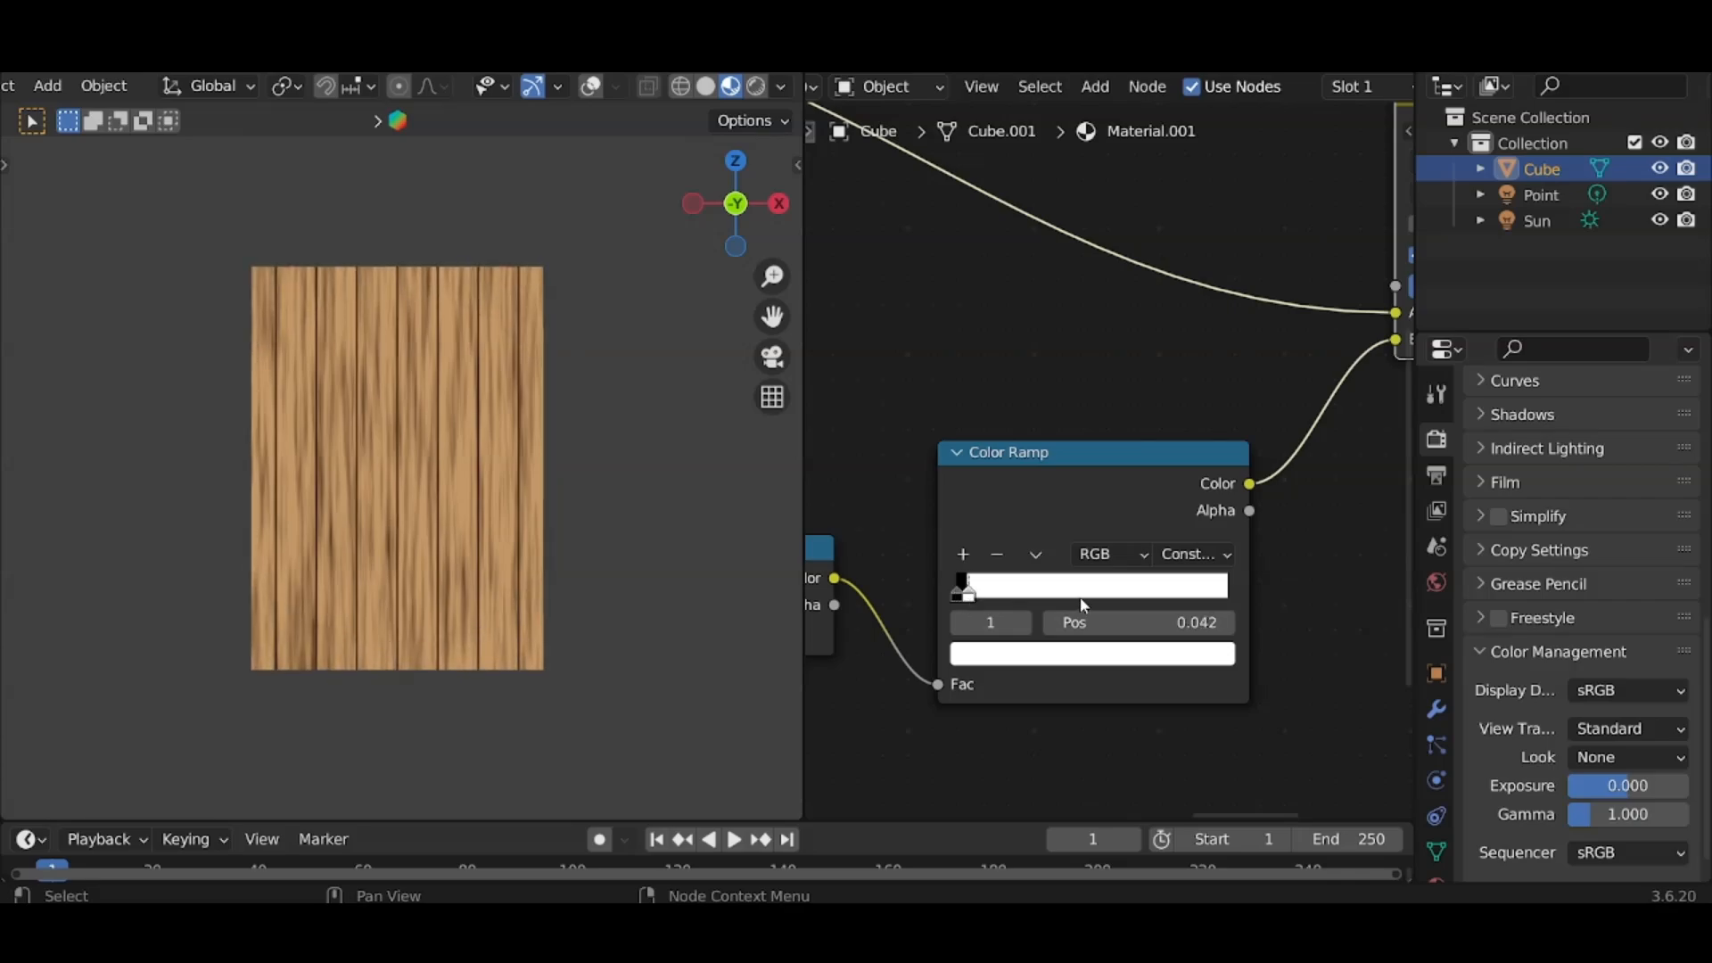
Move the Material Output node farther away from the new Multiply node to make room for more nodes.
scroll(1083, 604, "down", 12)
middle_click_drag(1195, 573, 1073, 607)
scroll(1218, 556, "down", 6)
scroll(1228, 578, "up", 3)
left_click(1211, 496)
left_click_drag(1211, 496, 1345, 515)
Duplicate the Diffuse BSDF and Shader to RGB nodes and place the copies between the last Multiply node and the Material Output.
left_click_drag(938, 570, 994, 592)
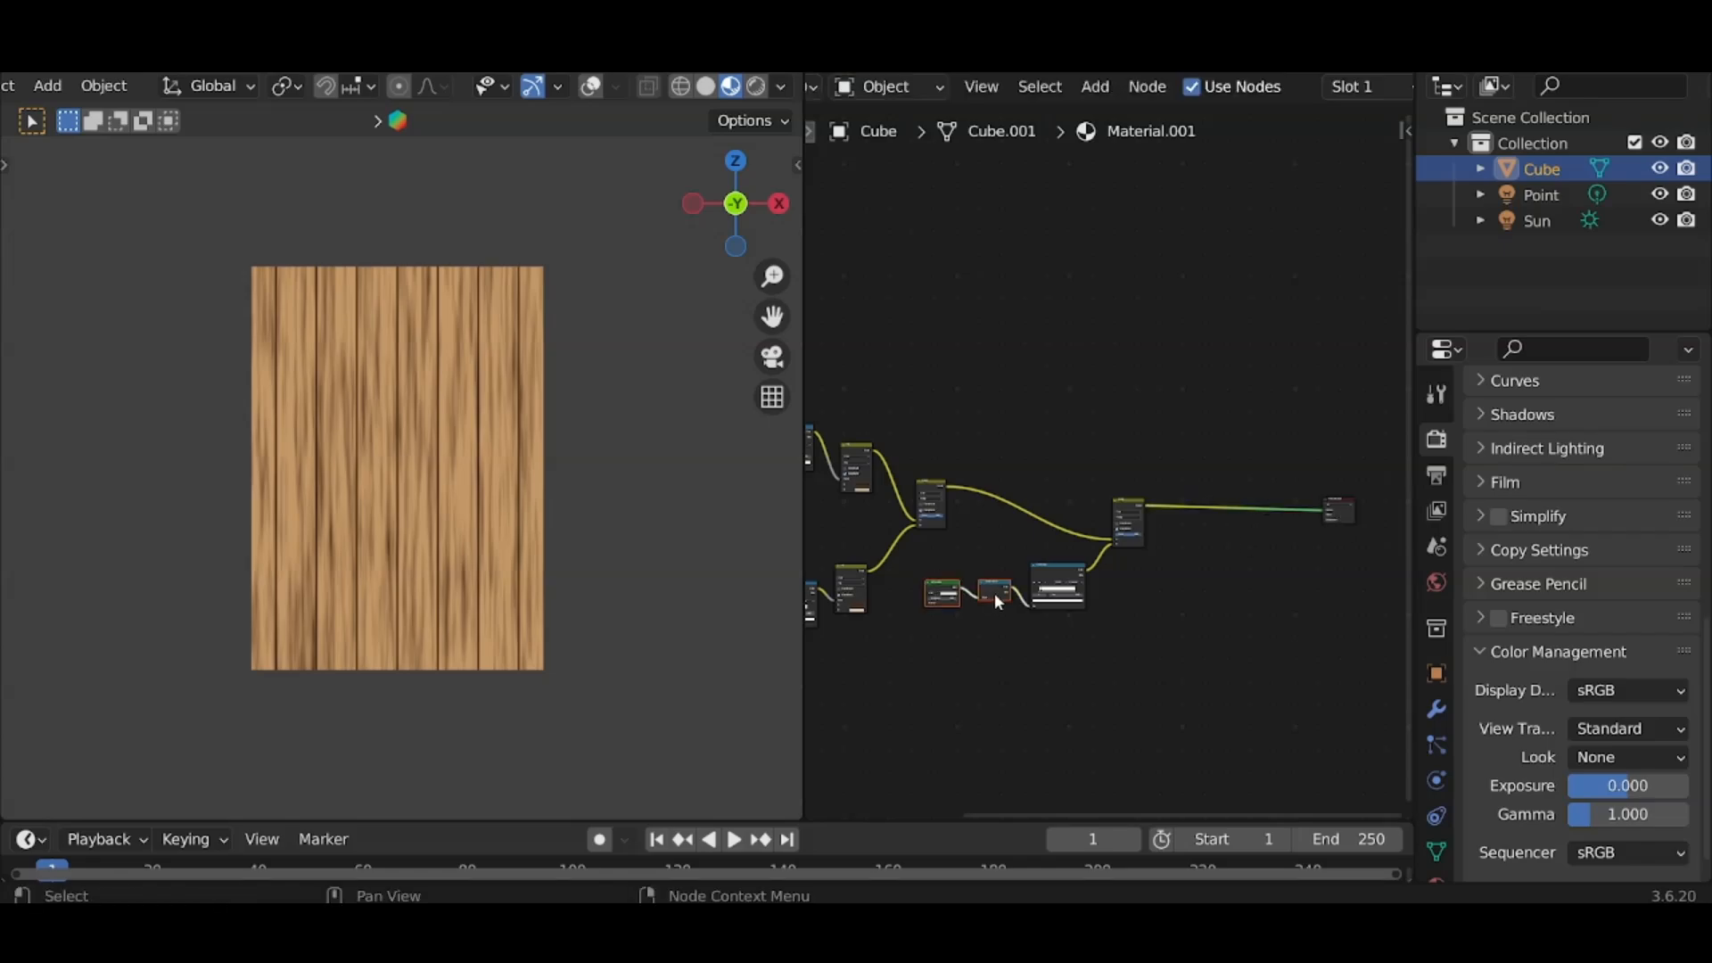
key("shift+d")
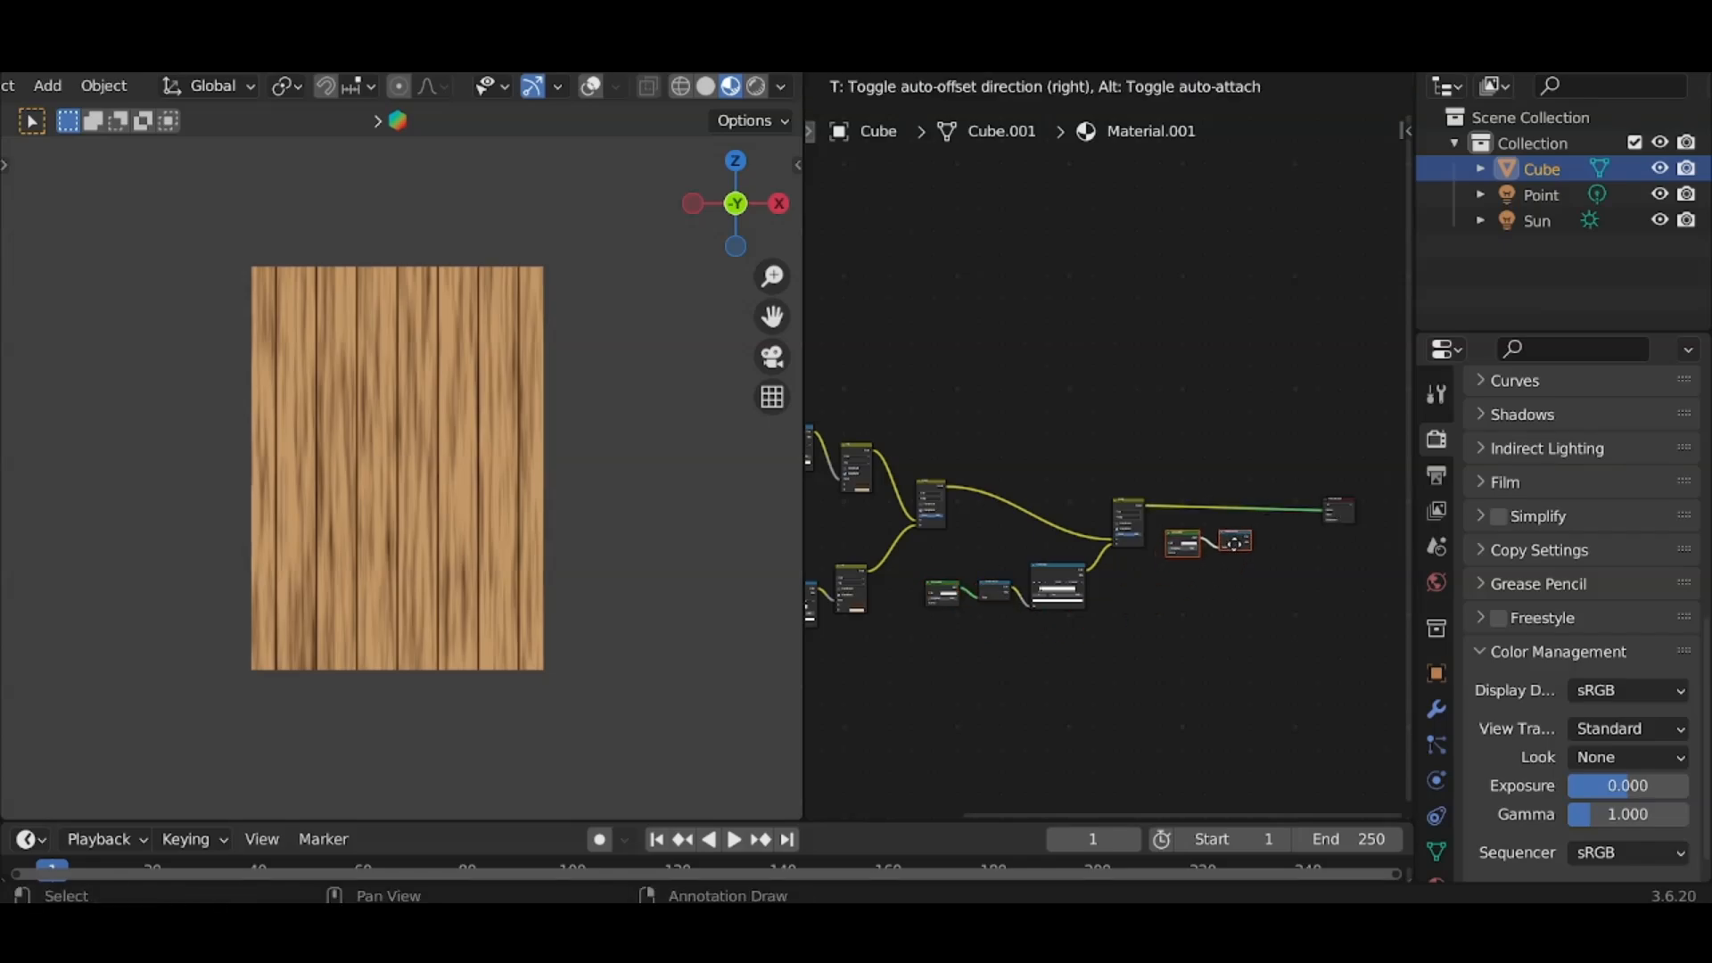
left_click(1249, 539)
scroll(1181, 567, "up", 2)
scroll(1181, 569, "up", 1)
middle_click_drag(1140, 580, 980, 632)
scroll(1056, 606, "up", 4)
middle_click_drag(1070, 598, 1083, 596)
key("g")
left_click(1110, 593)
Link the Multiply result to the copied Diffuse BSDF's color, connect its Shader to RGB to the Material Output, and align both nodes.
left_click_drag(948, 505, 1042, 563)
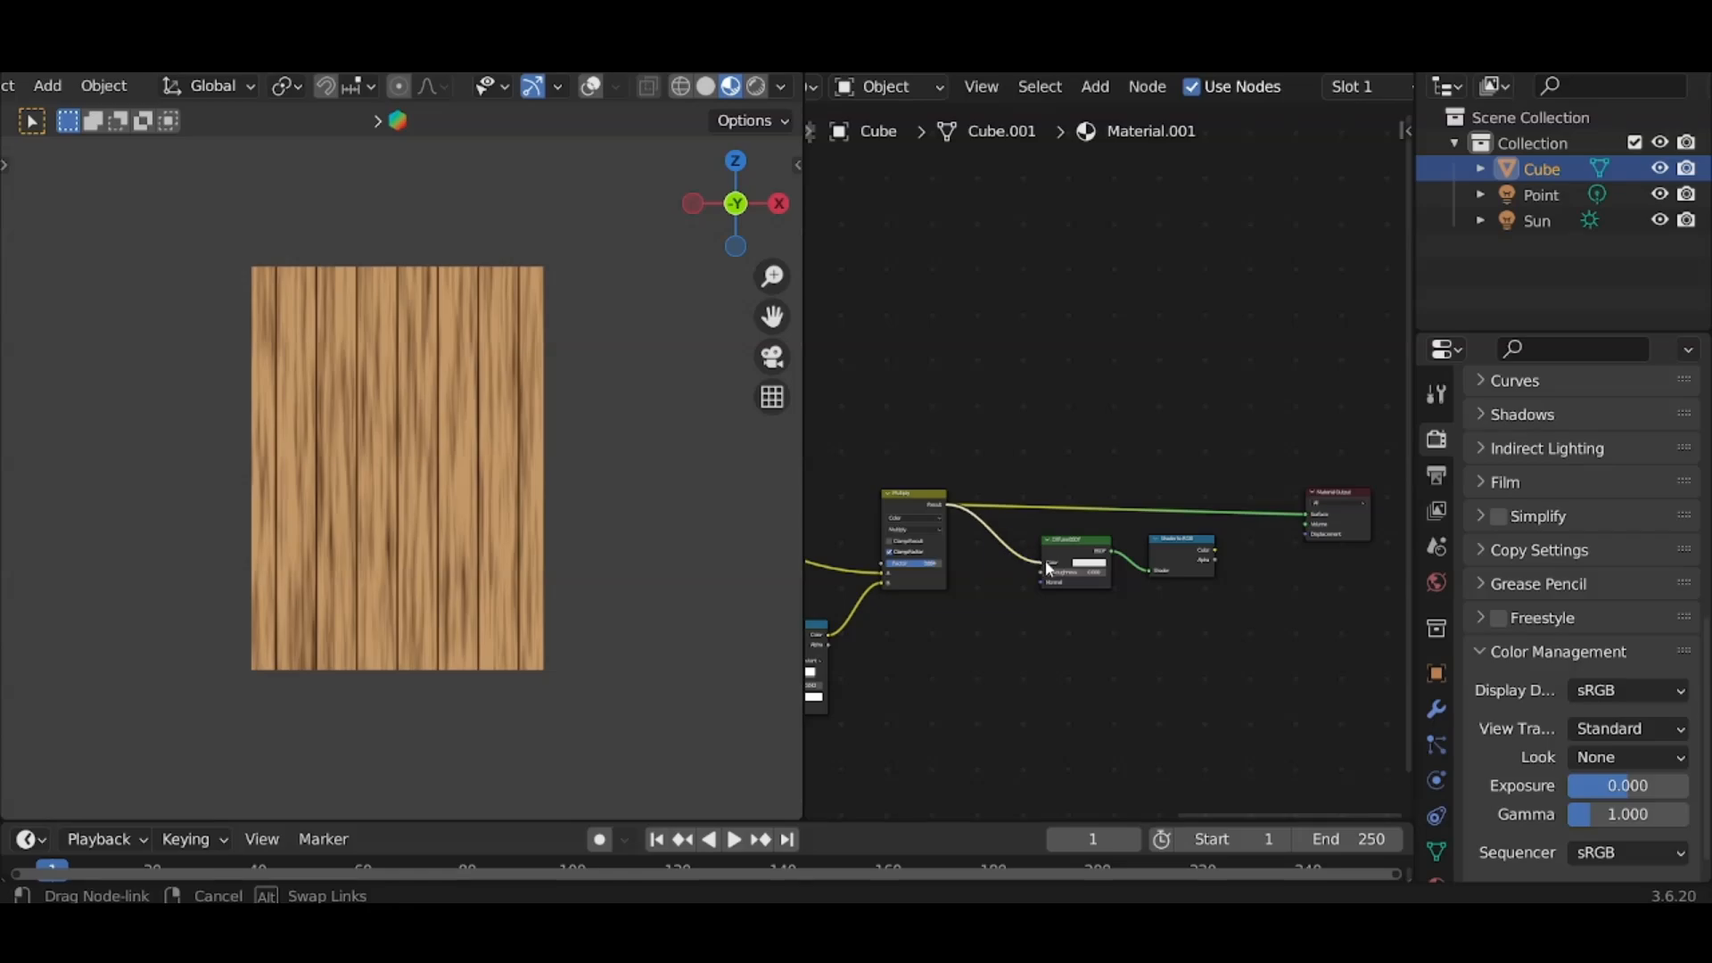
left_click(1169, 551, "ctrl+shift")
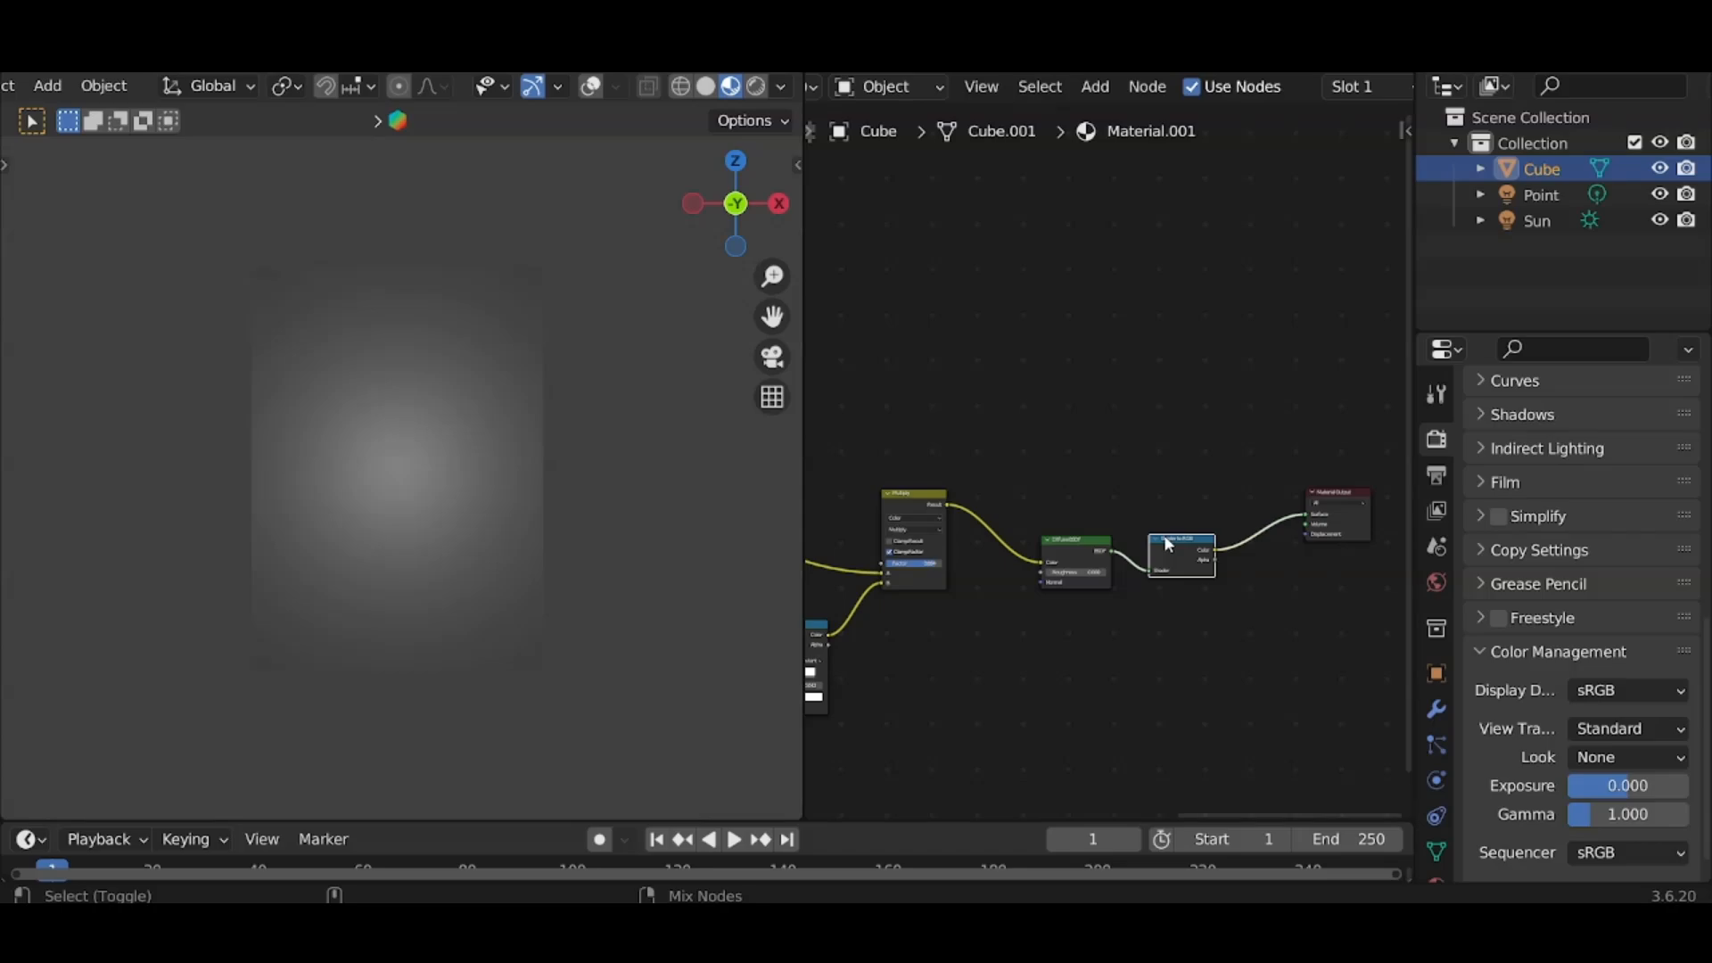
left_click_drag(1062, 508, 1154, 560)
left_click_drag(1057, 496, 1135, 561)
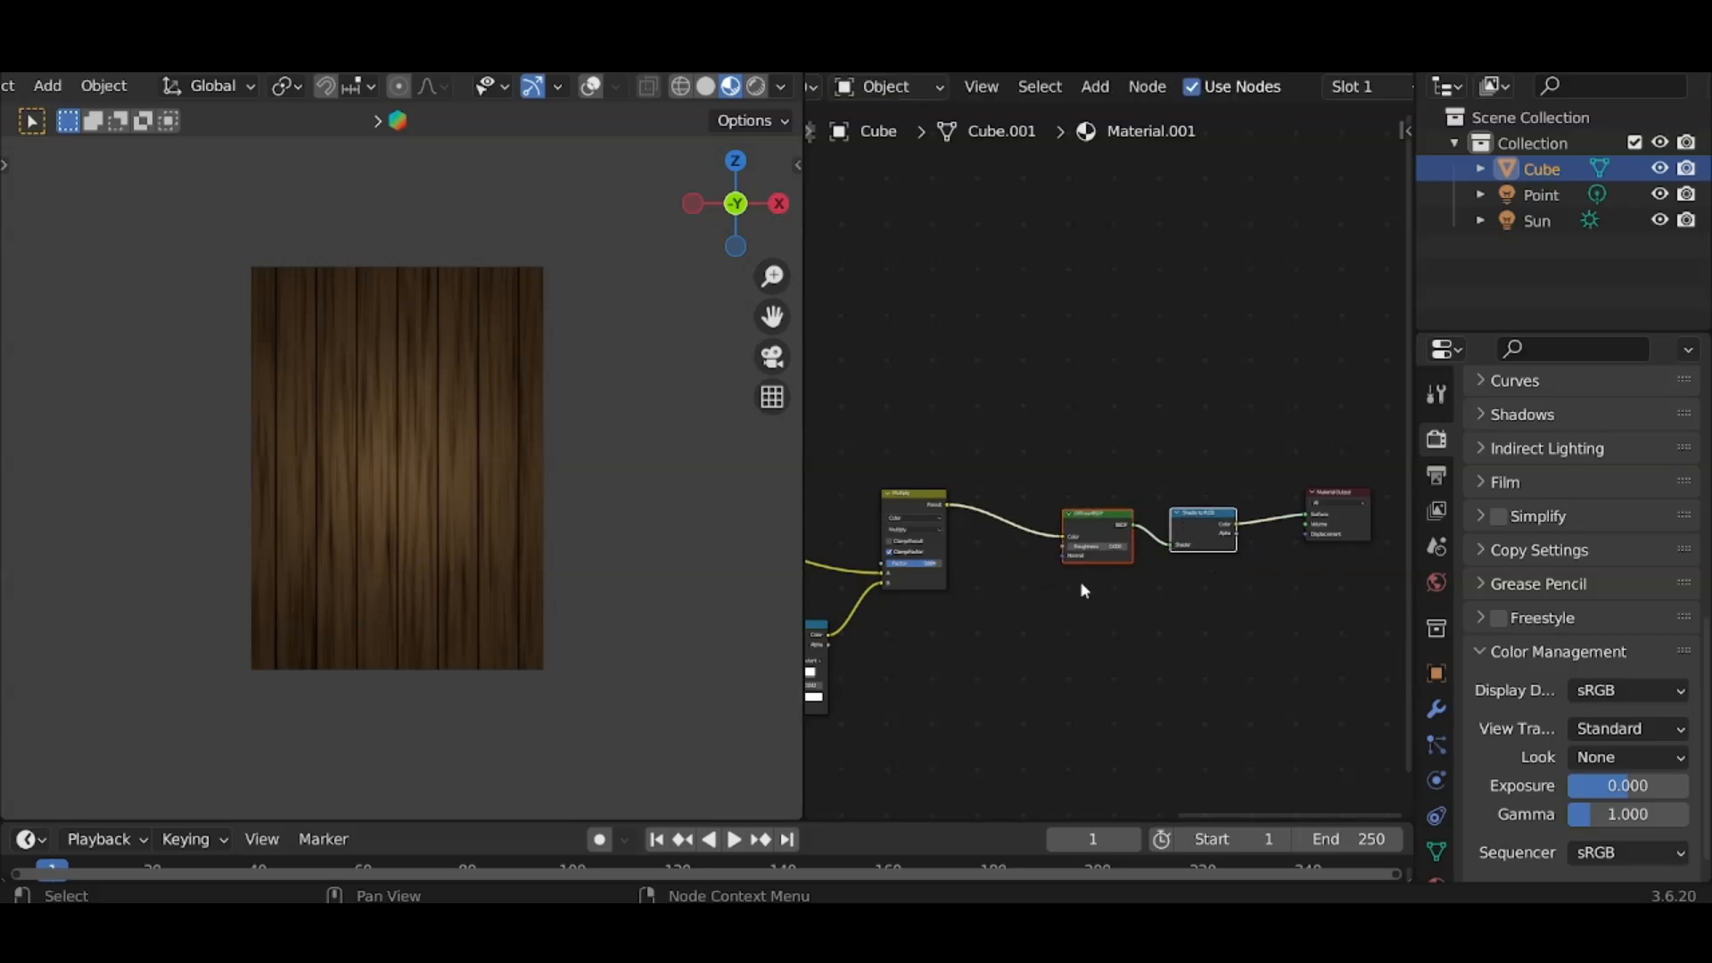
Insert a Mix Color node between the last Multiply node and the copied Diffuse BSDF.
scroll(1069, 578, "up", 1)
middle_click_drag(1069, 580, 1114, 580)
left_click(992, 535)
key("q")
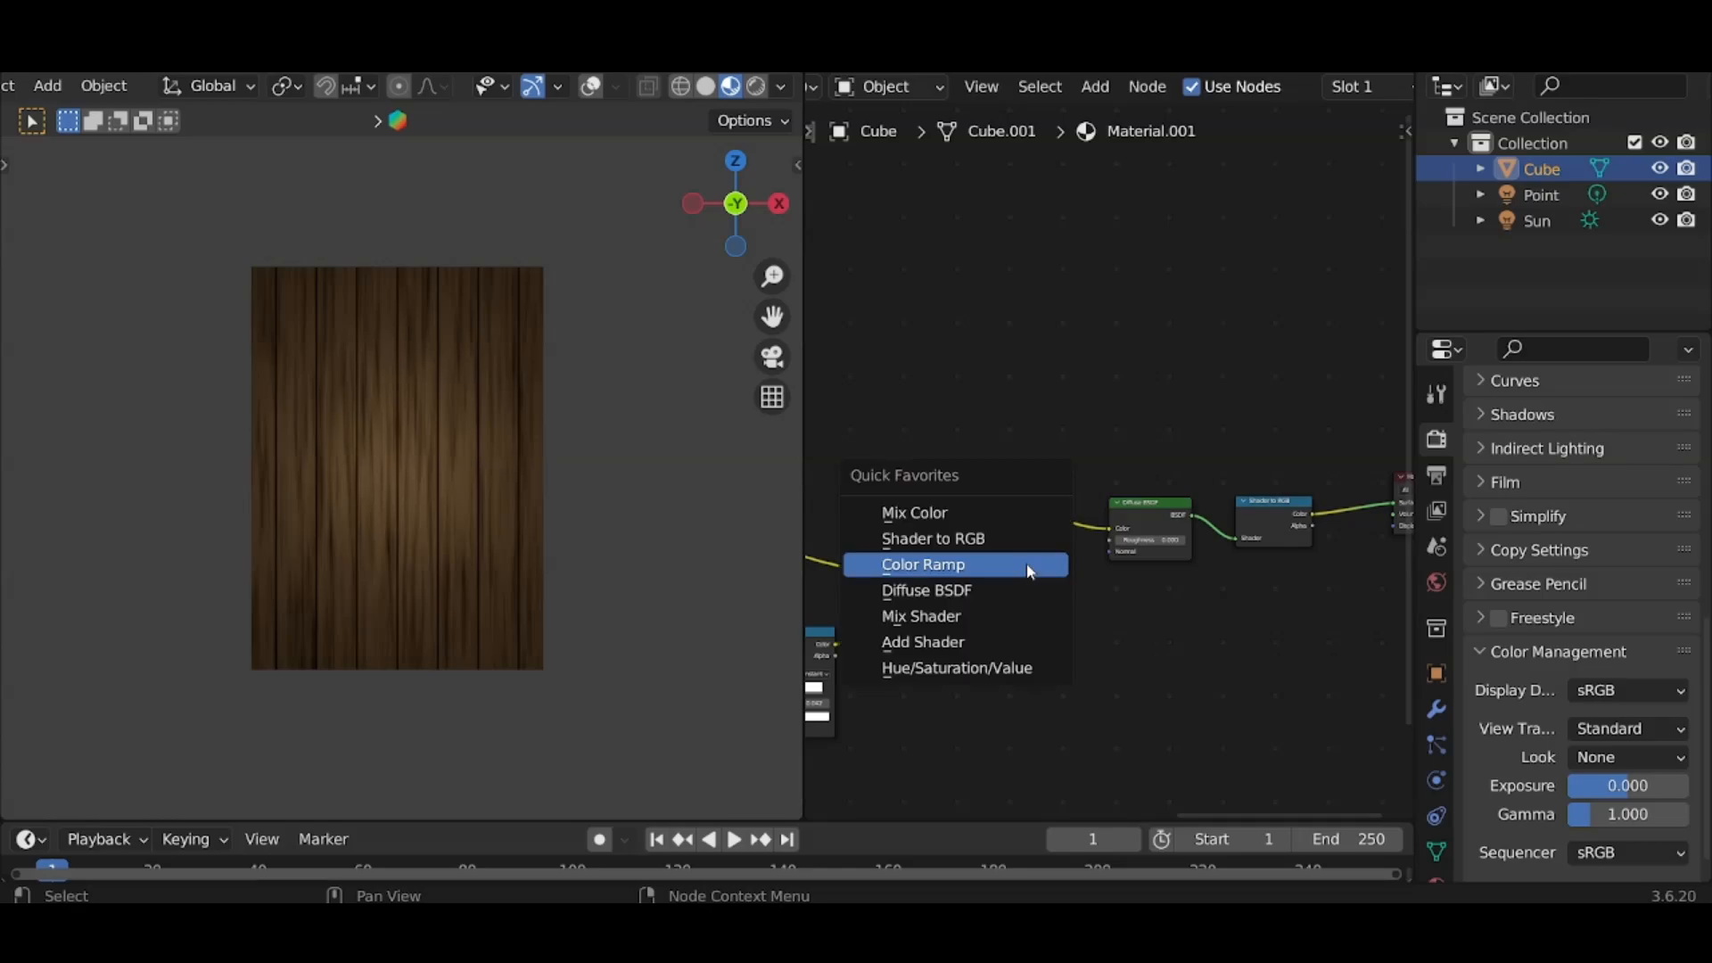
left_click(967, 510)
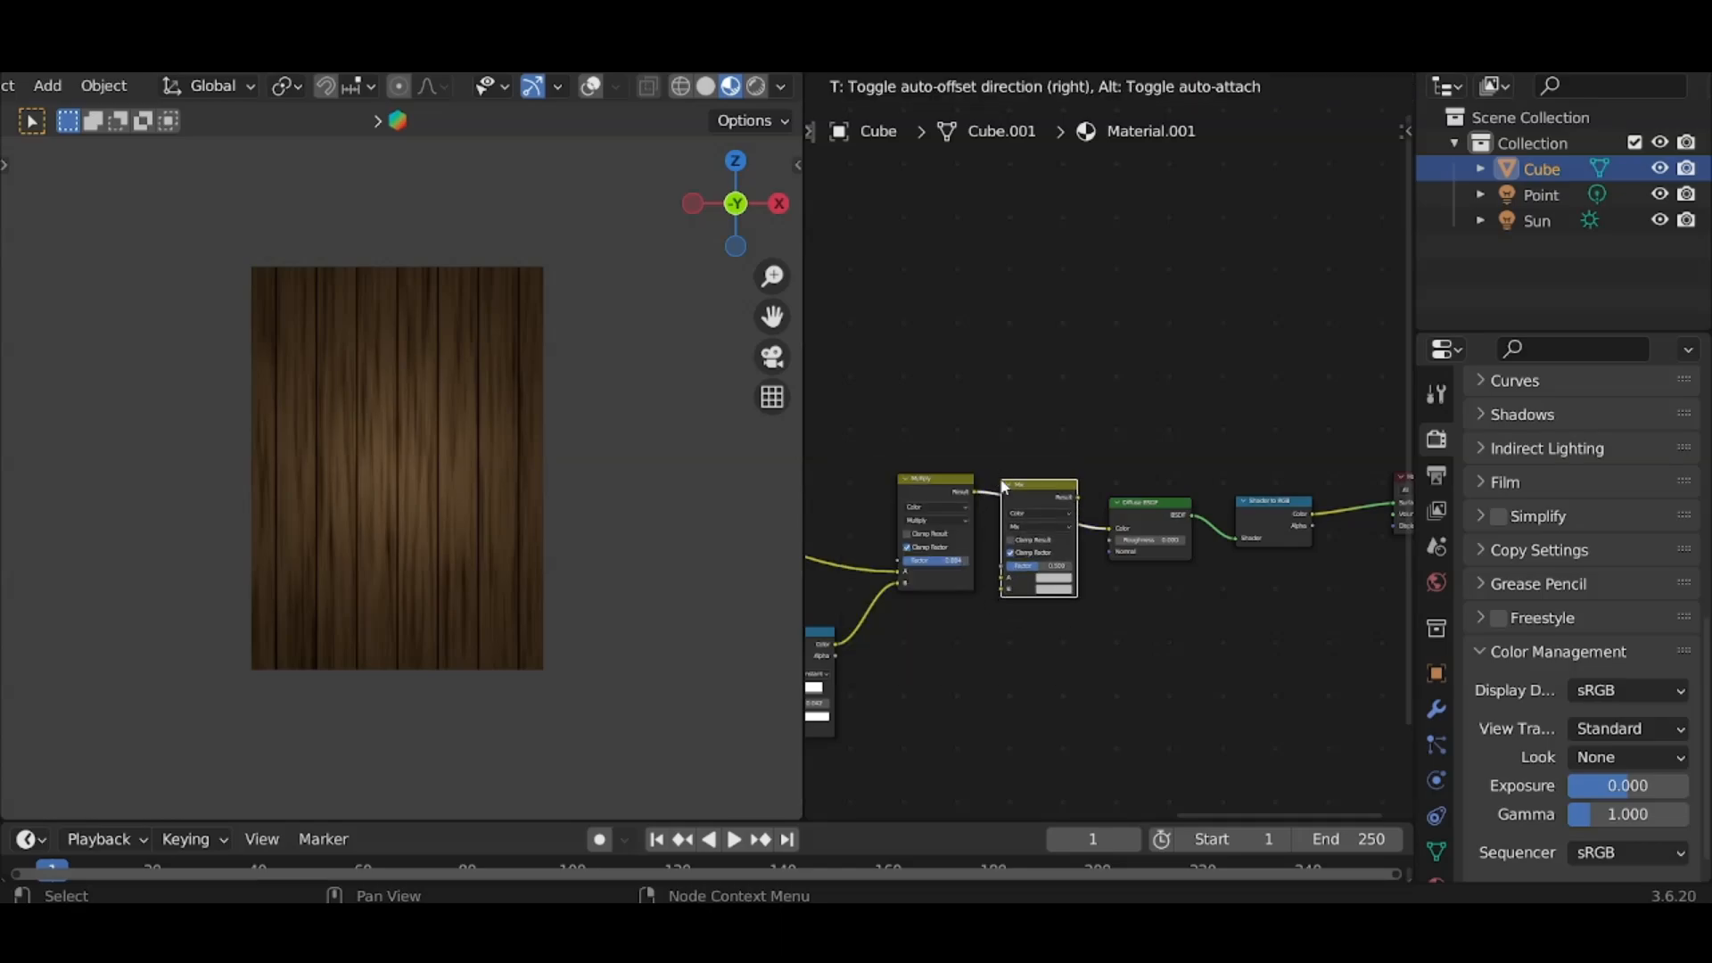
left_click(999, 478)
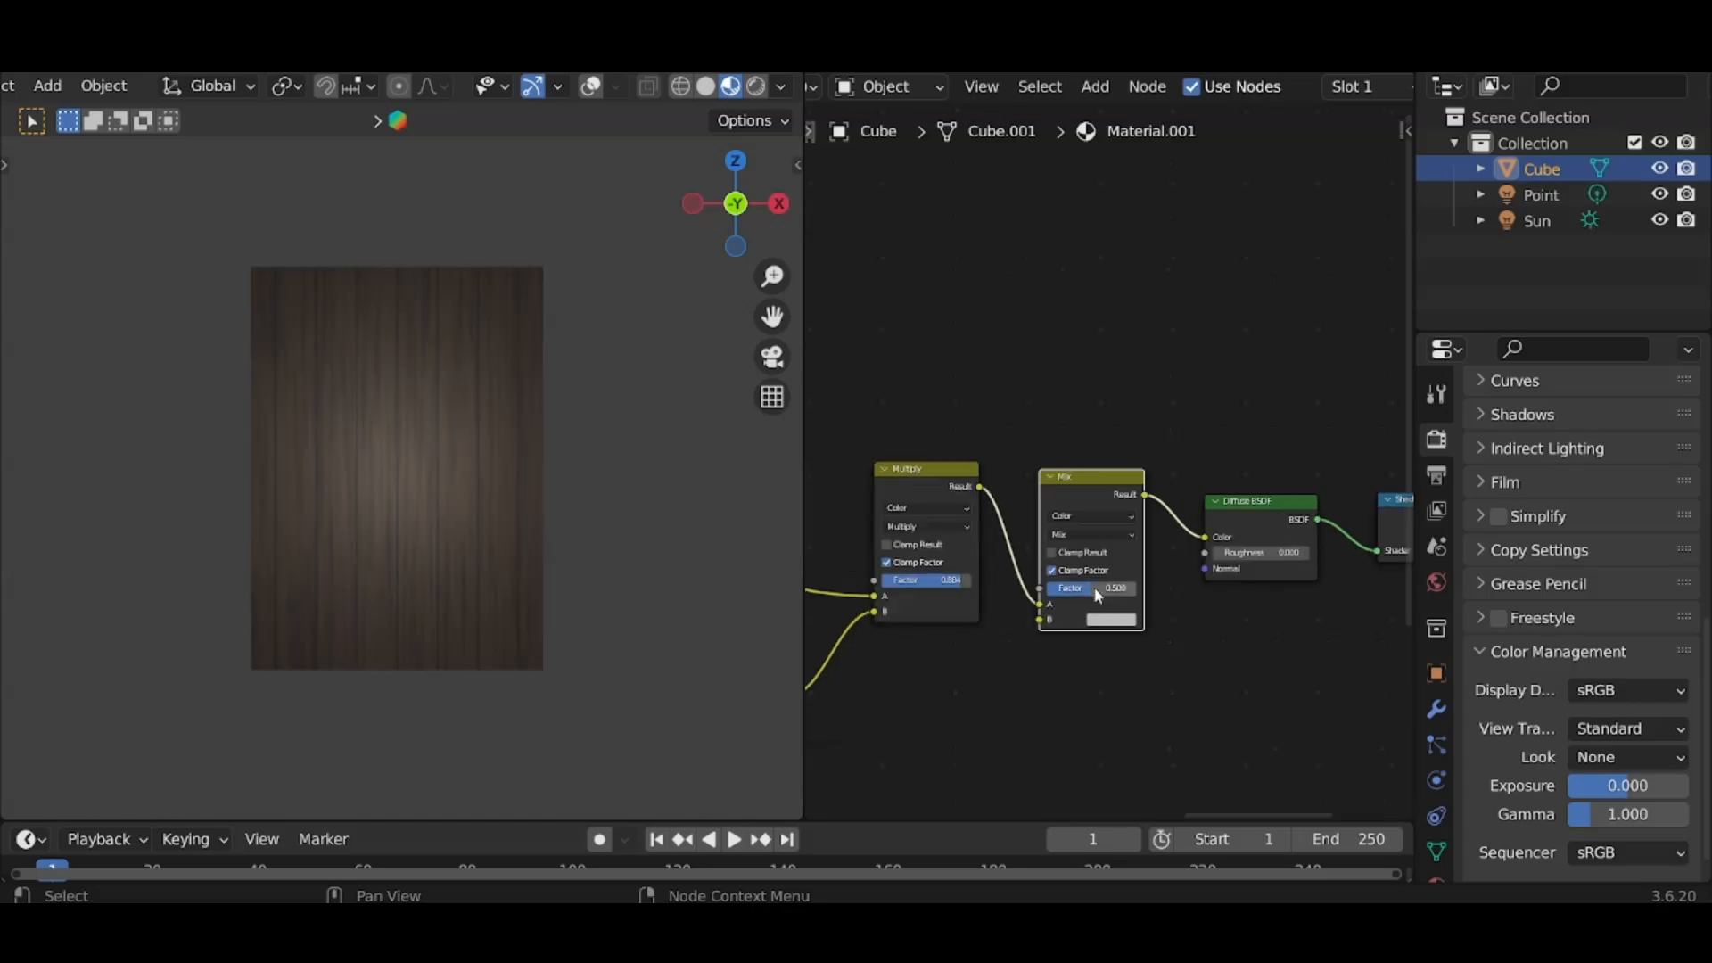
Set the Mix node's factor to 1.000 and its blending mode to Color Dodge.
left_click_drag(1053, 589, 1140, 595)
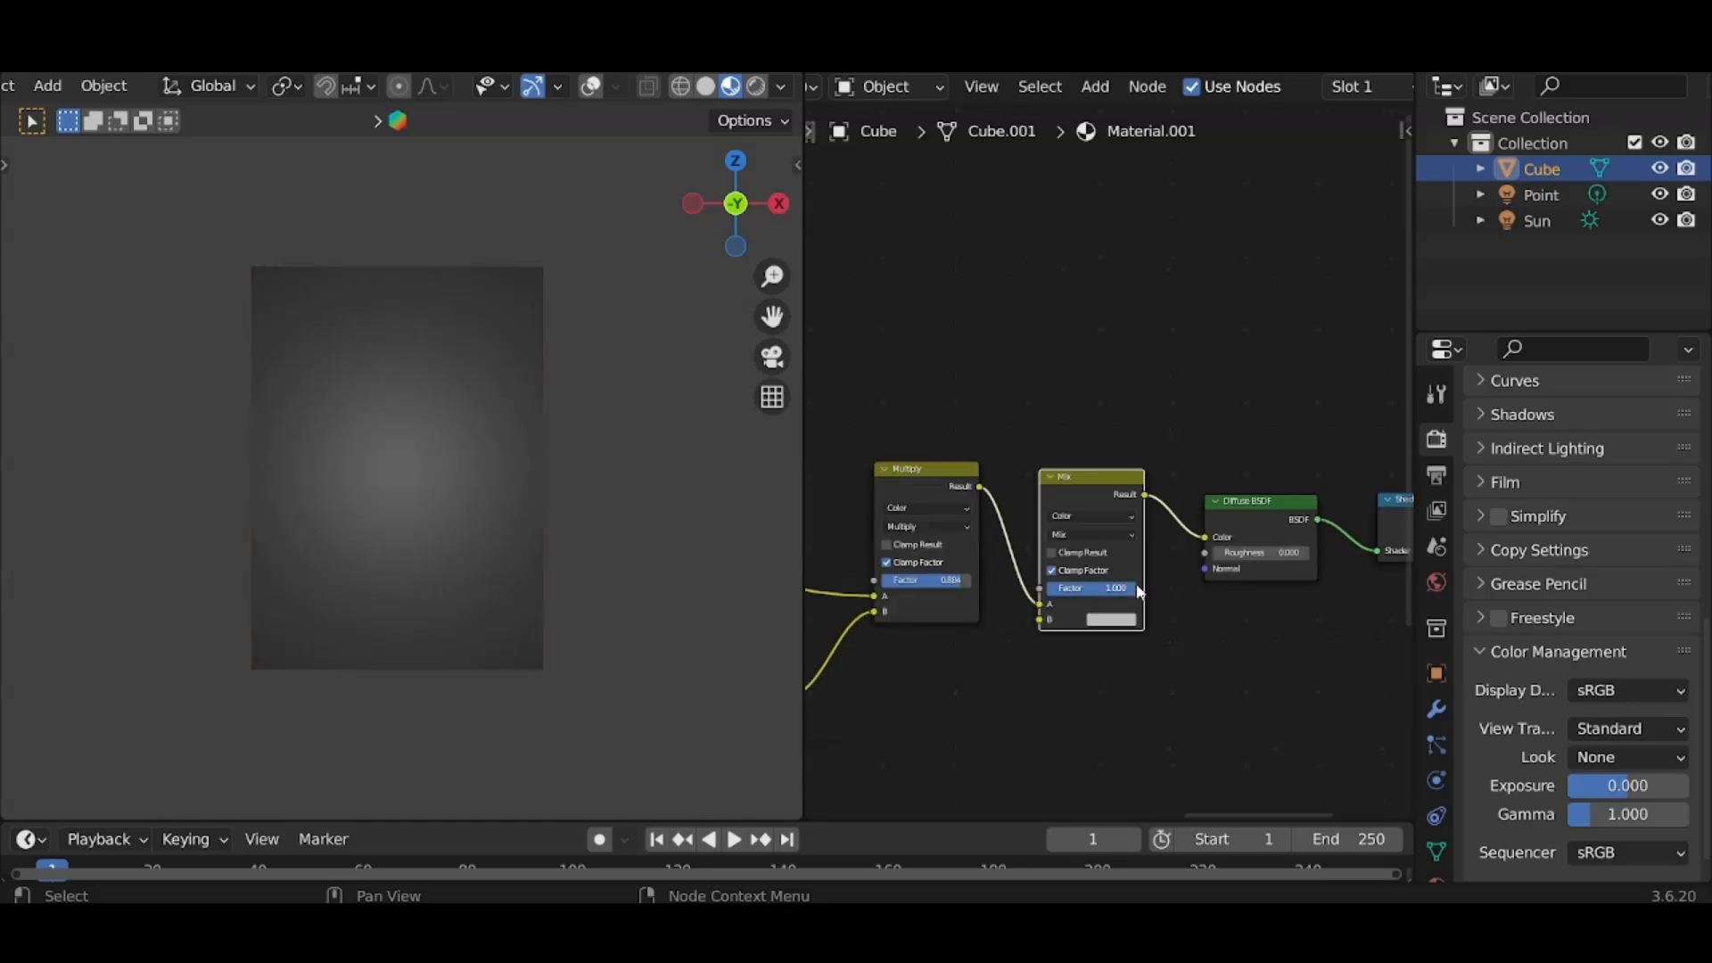
left_click(1101, 533)
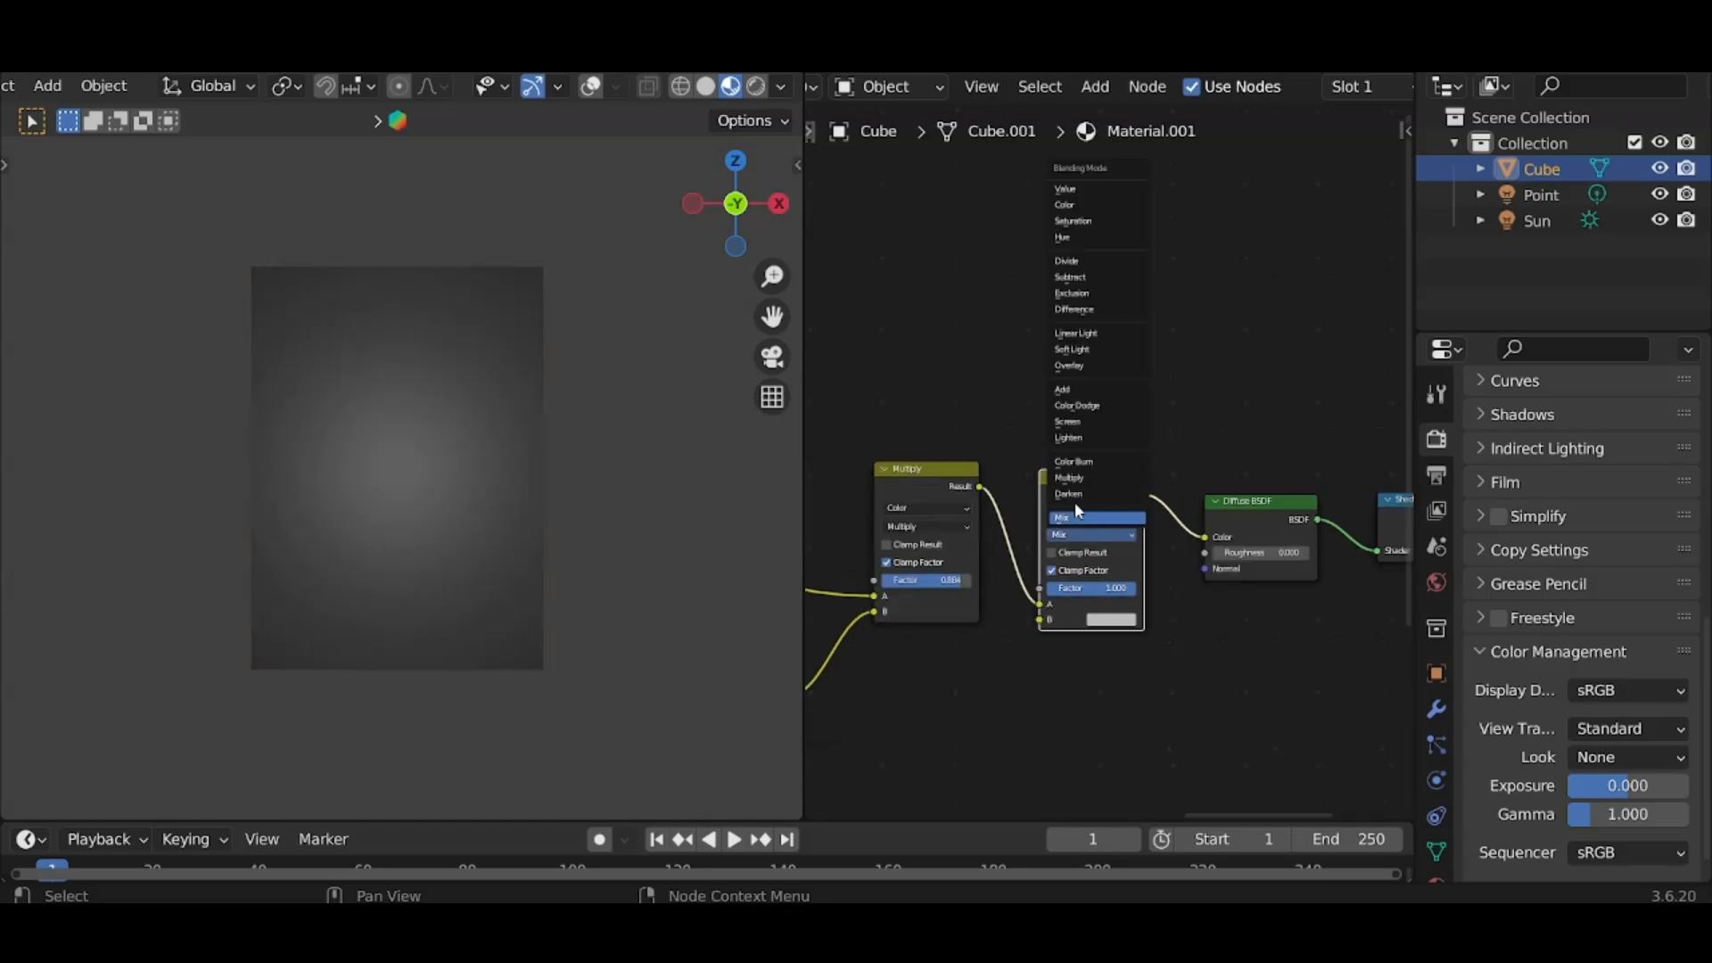
left_click(1085, 407)
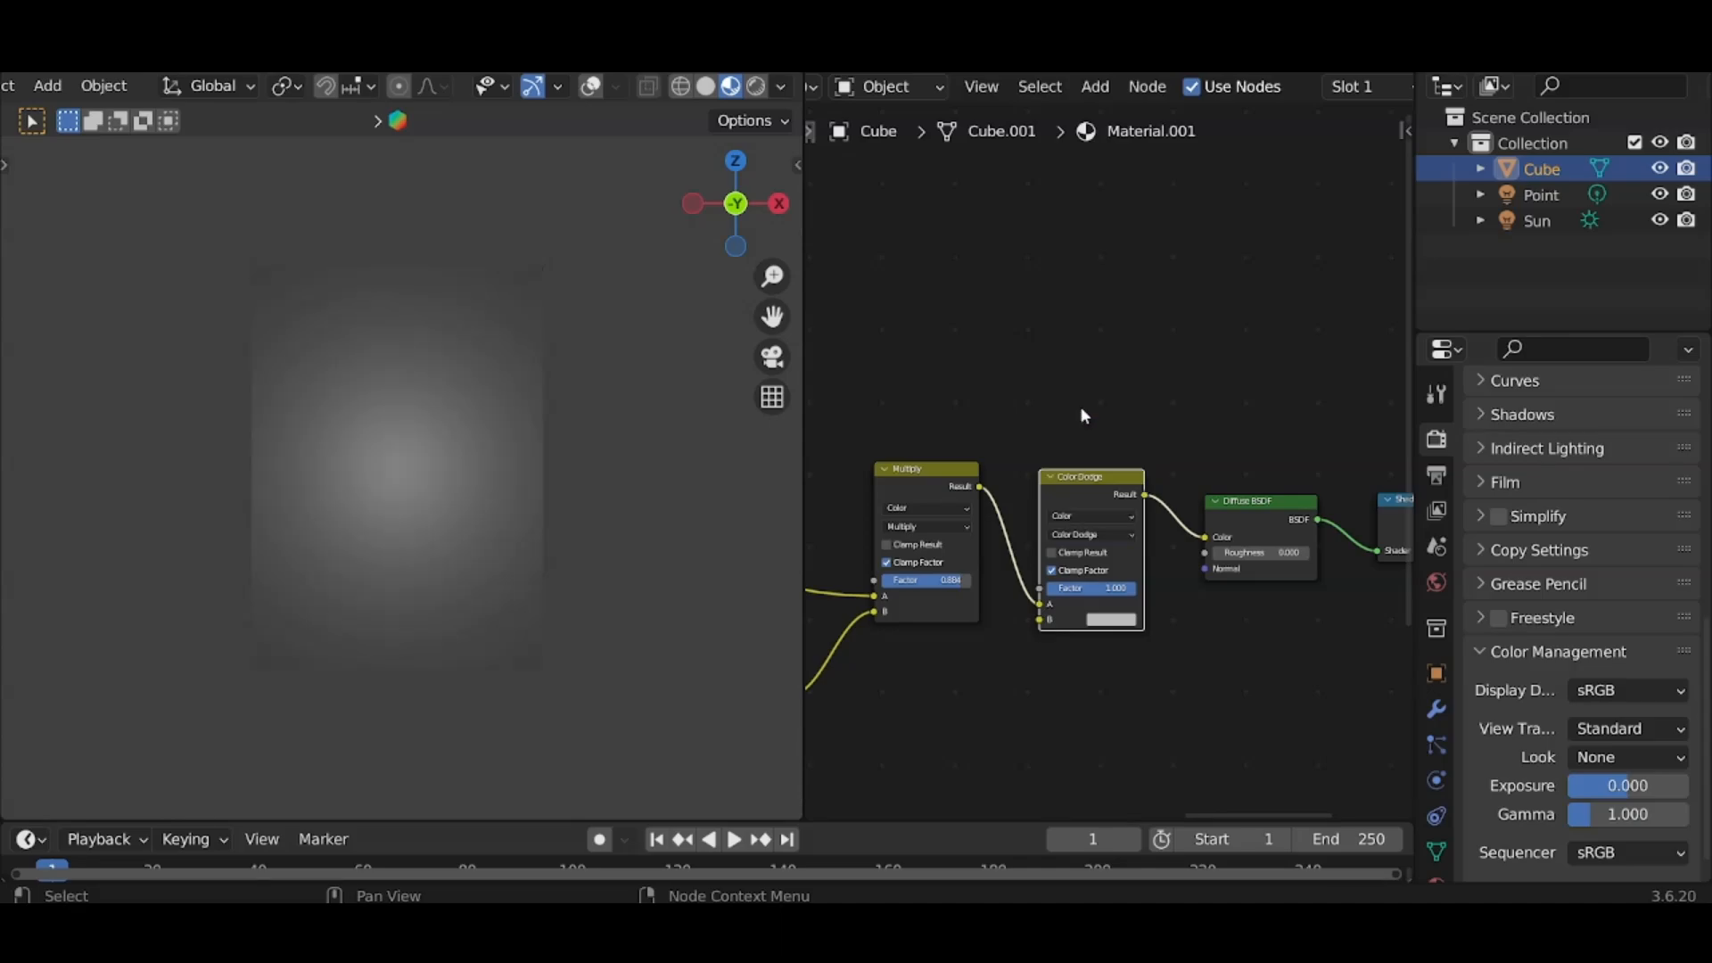
Preview the Color Dodge result directly while setting its B color to golden brown and its factor to about 0.76.
left_click(1113, 620)
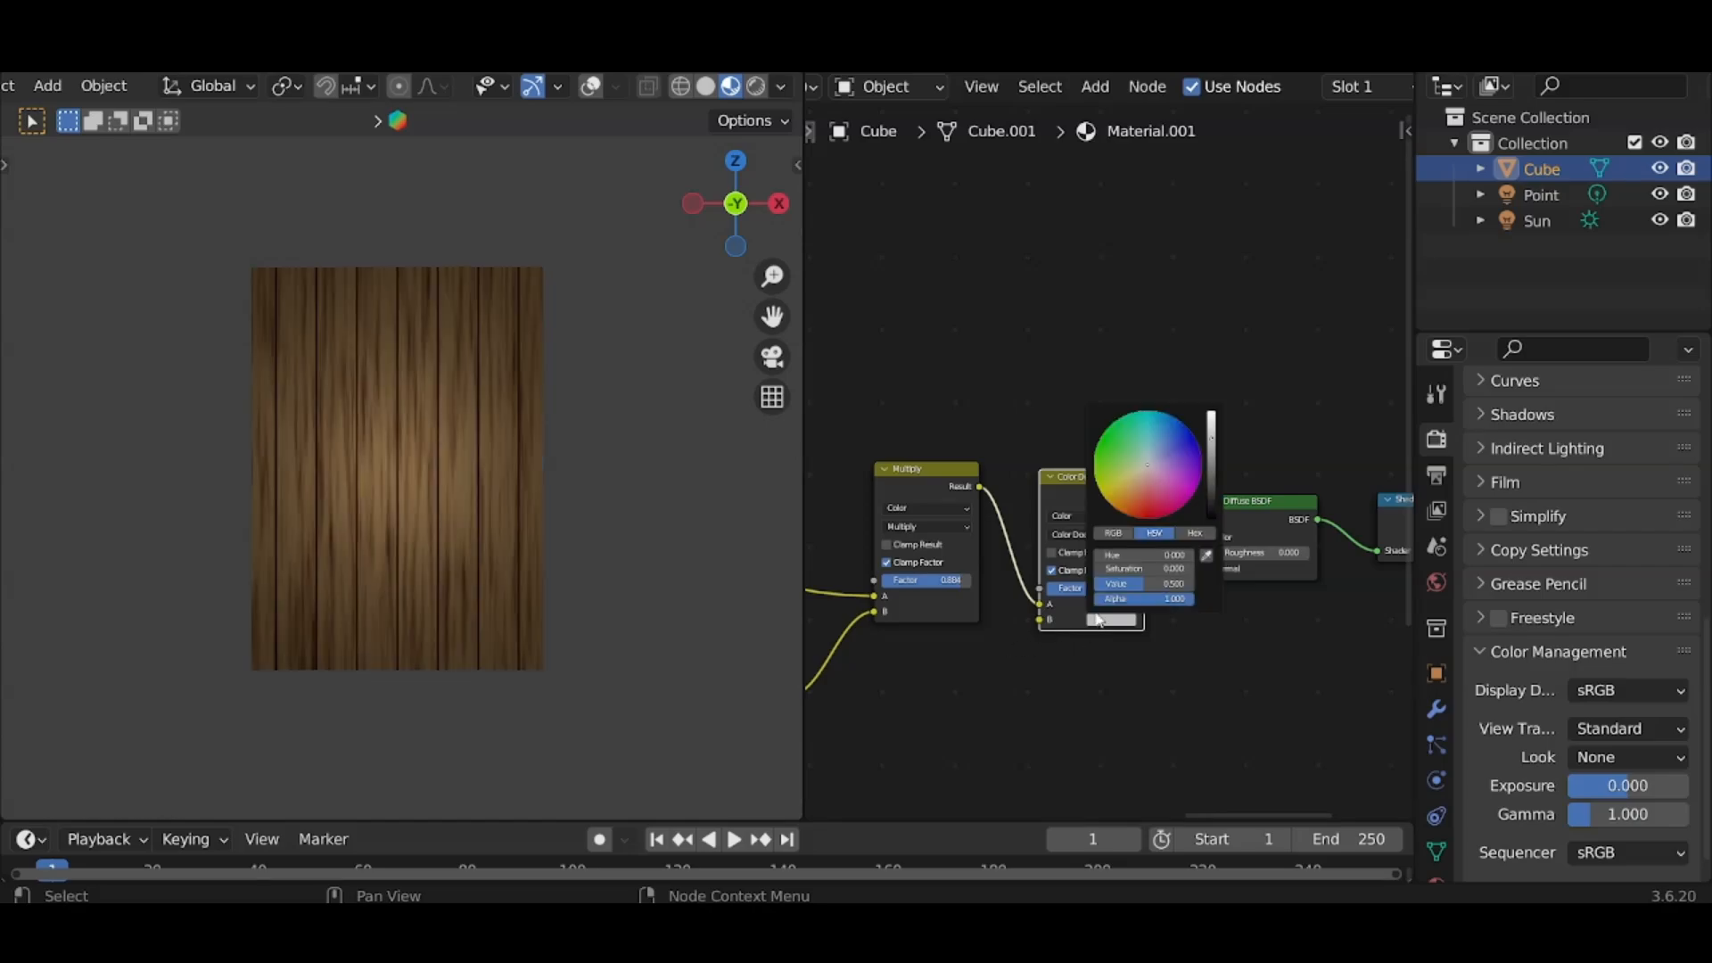
left_click(1140, 487)
left_click_drag(1144, 584, 1191, 584)
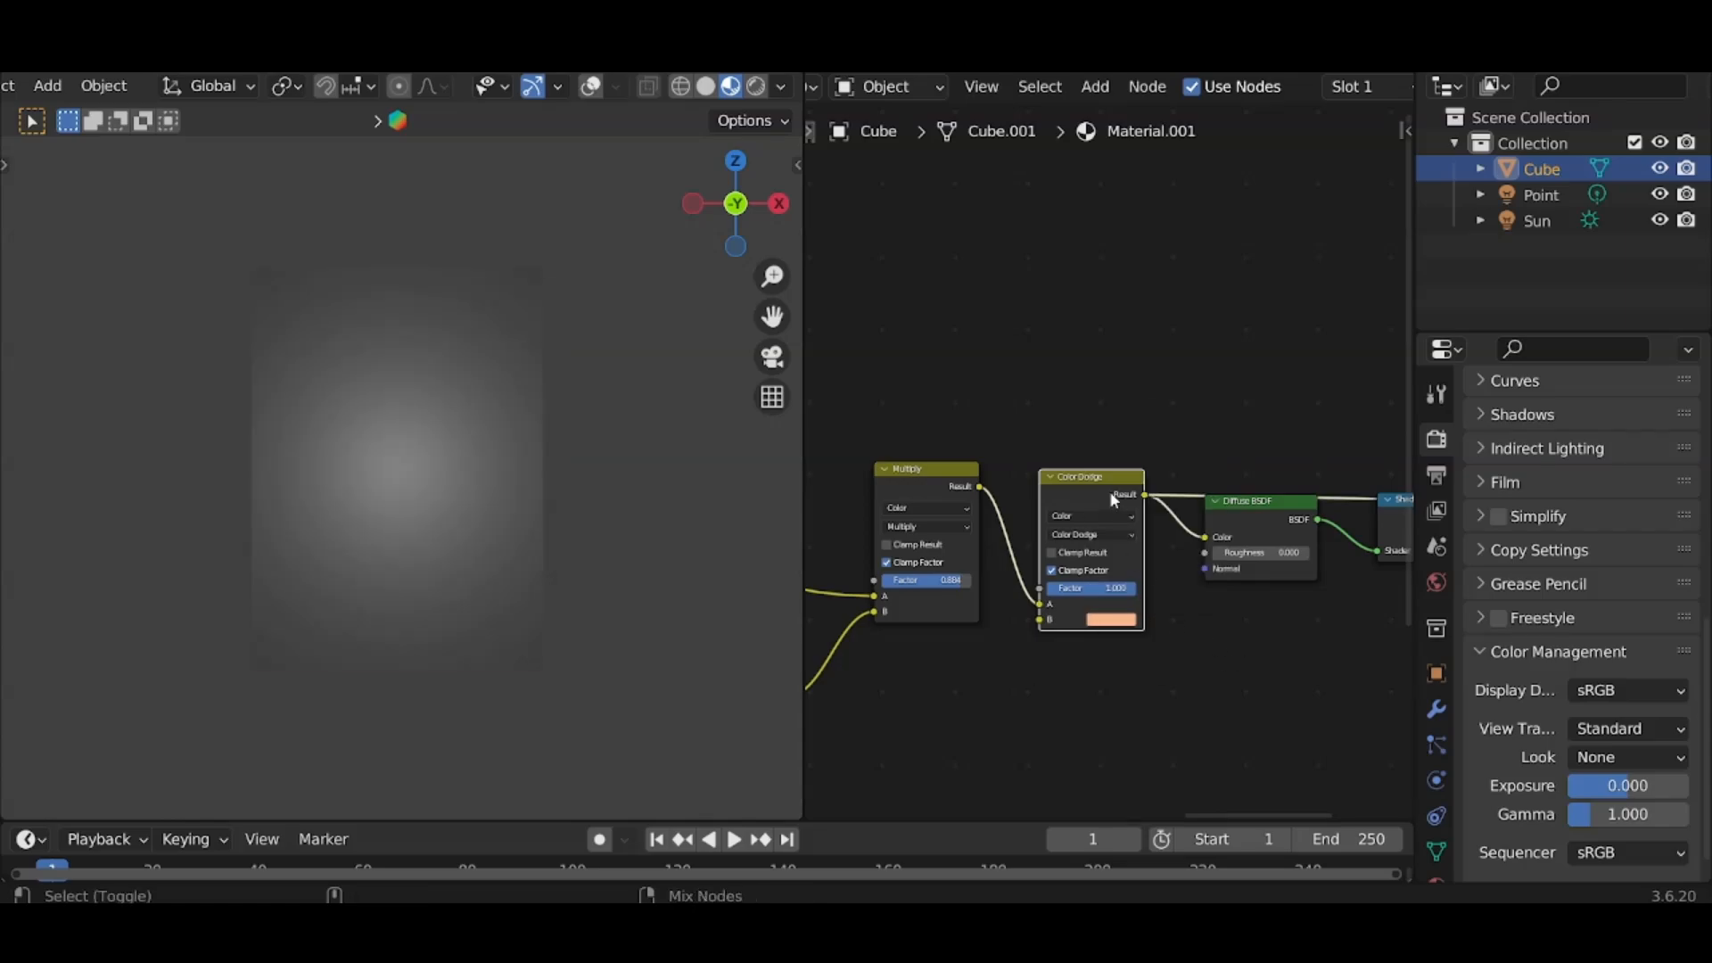
left_click(1114, 621)
mouse_move(1166, 569)
left_mouse_down()
mouse_move(1116, 569)
mouse_move(1139, 584)
left_mouse_up()
left_click_drag(1147, 479, 1131, 481)
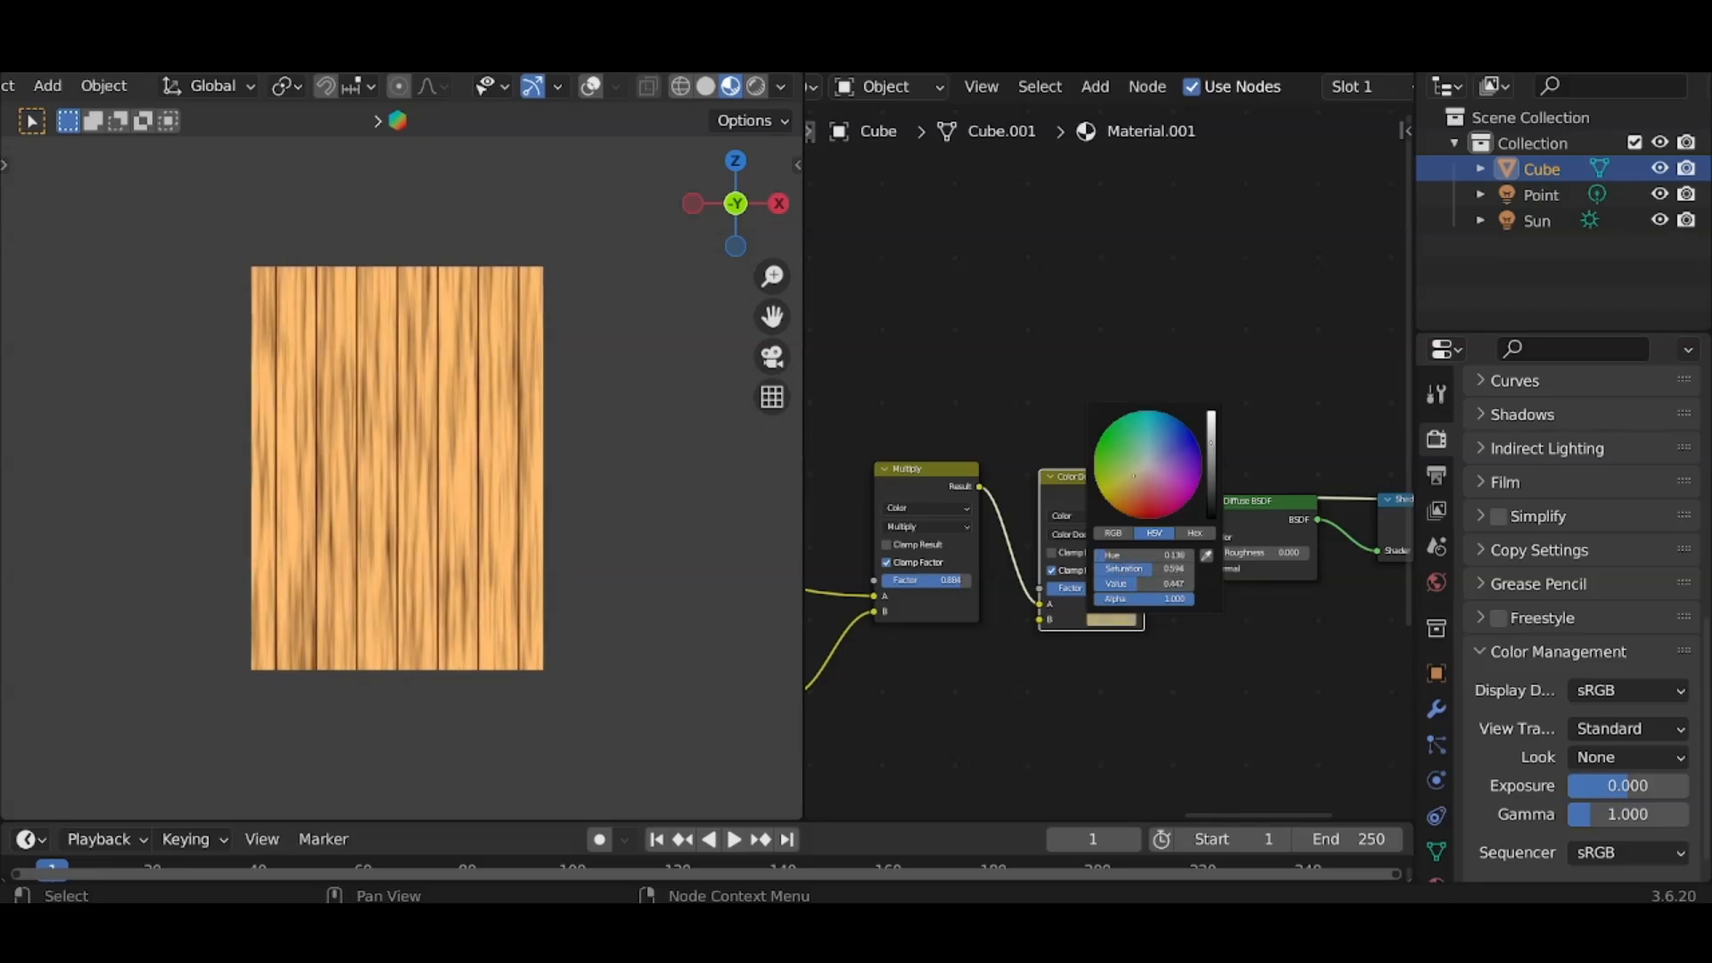
mouse_move(1166, 569)
left_mouse_down()
mouse_move(1184, 569)
mouse_move(1079, 588)
mouse_move(1109, 589)
left_mouse_up()
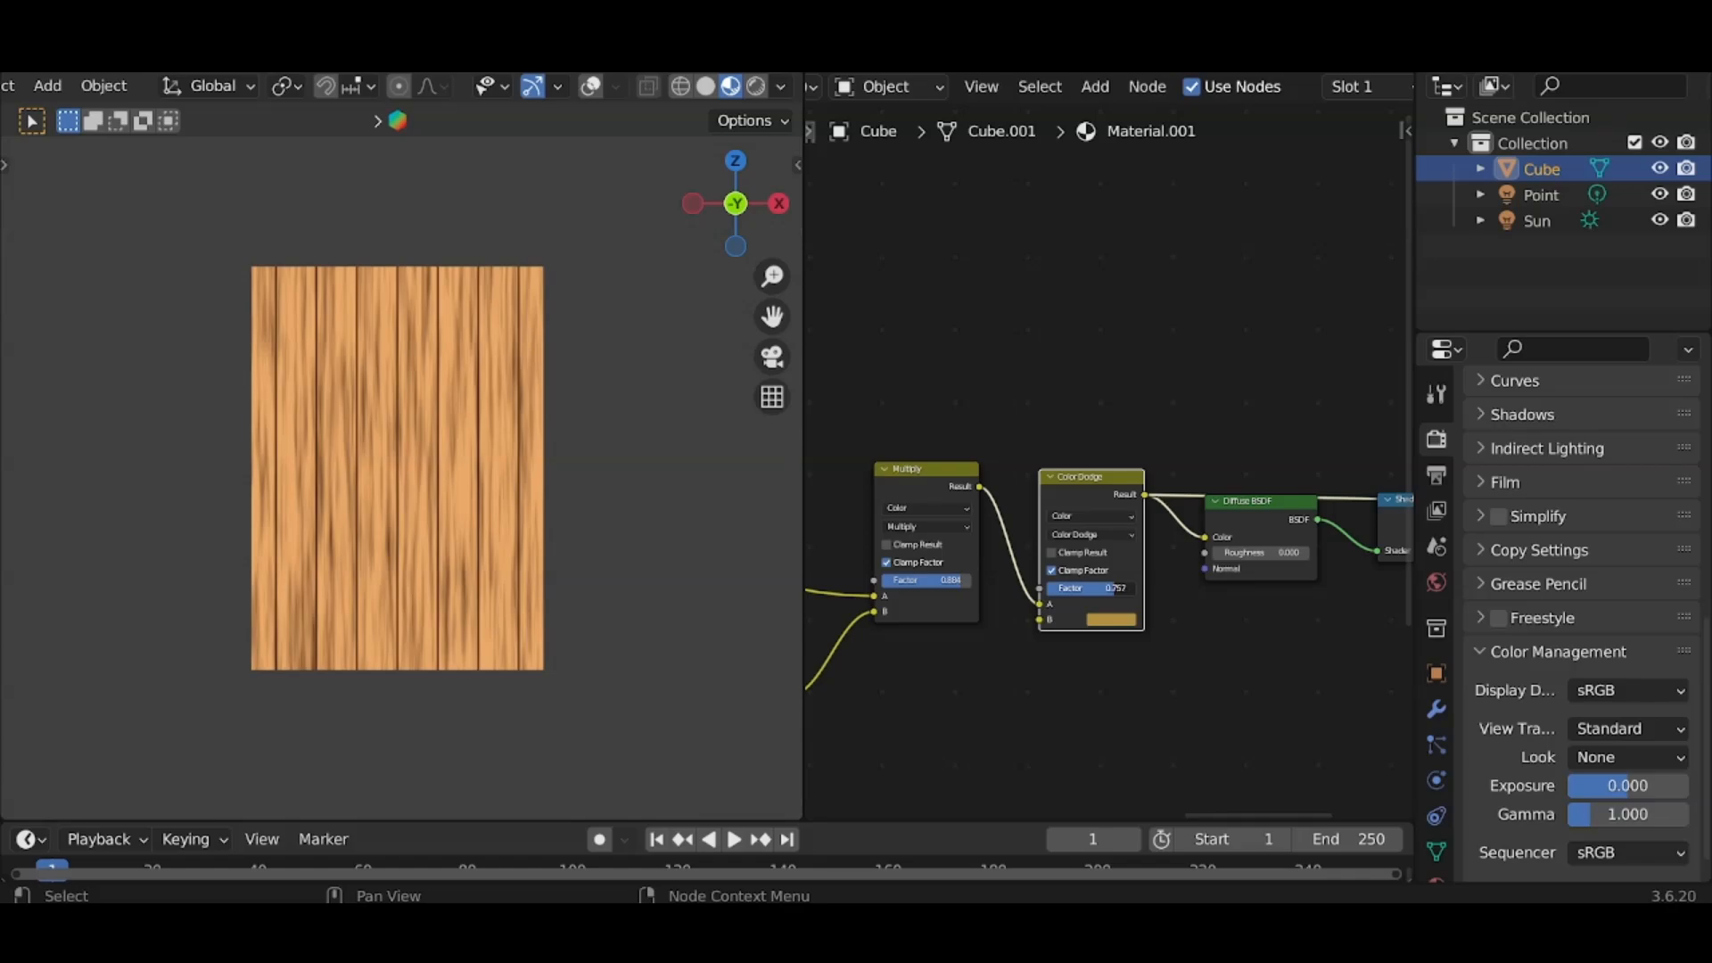
left_click_drag(1116, 588, 1119, 589)
Reconnect the copied Shader to RGB node to the Material Output to preview the lit wood.
scroll(1195, 581, "down", 3)
middle_click_drag(1134, 599, 1022, 580)
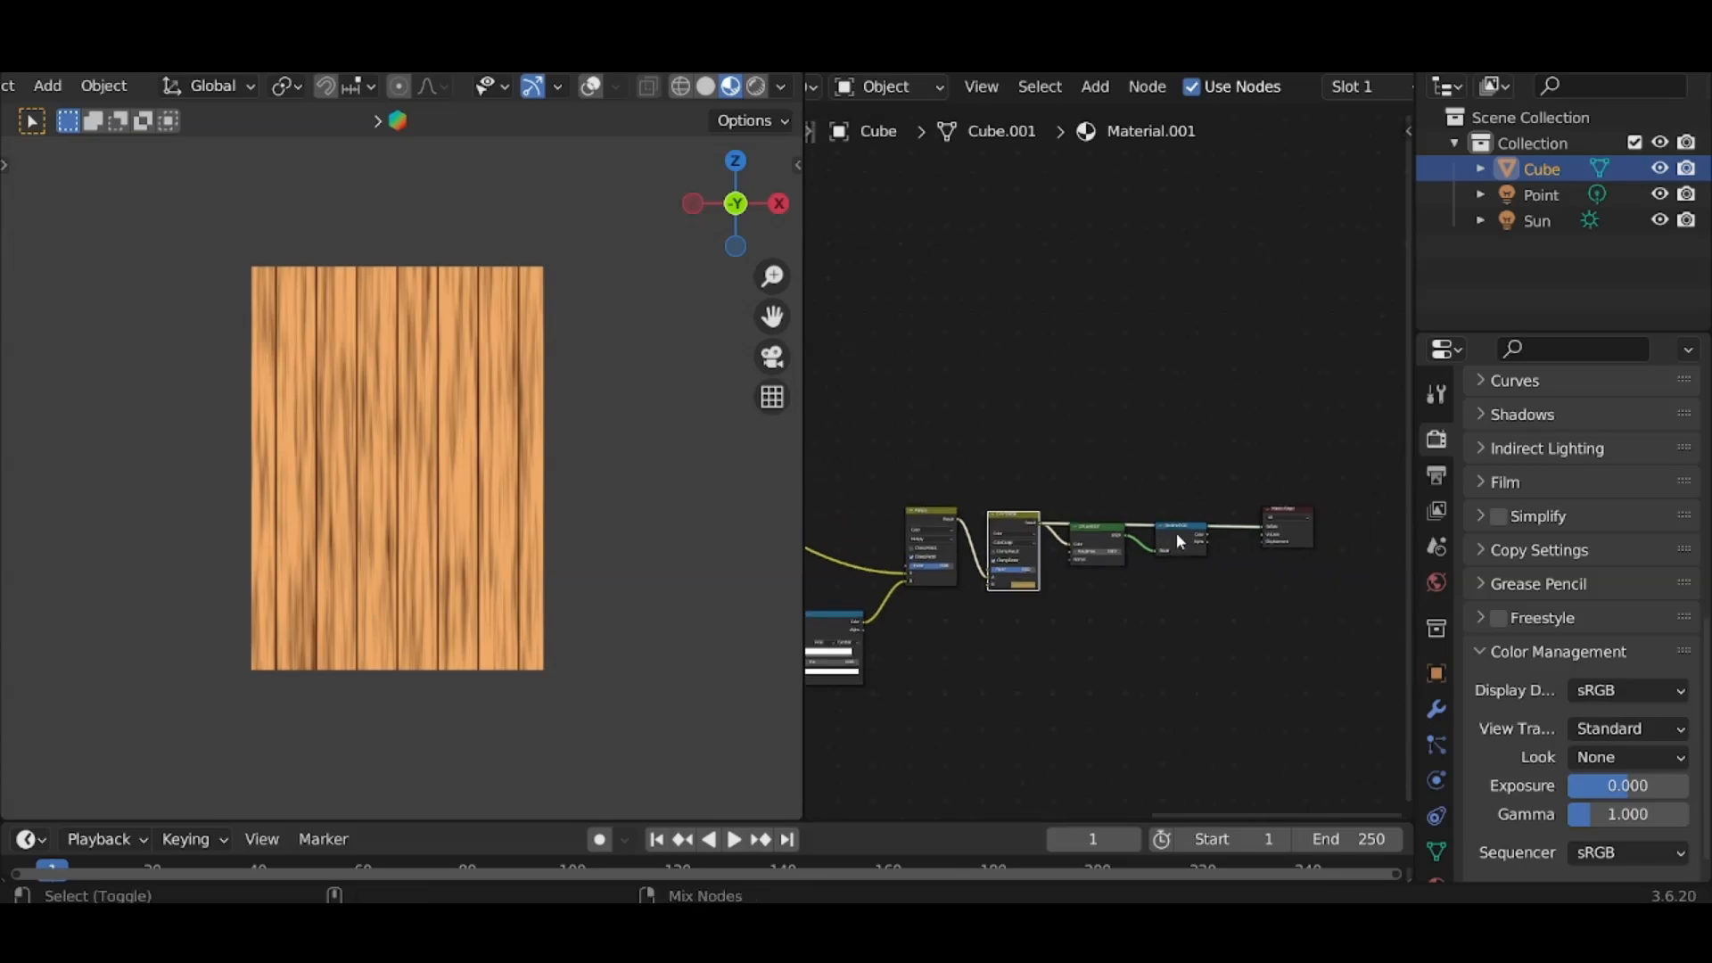
left_click(1175, 535, "ctrl+shift")
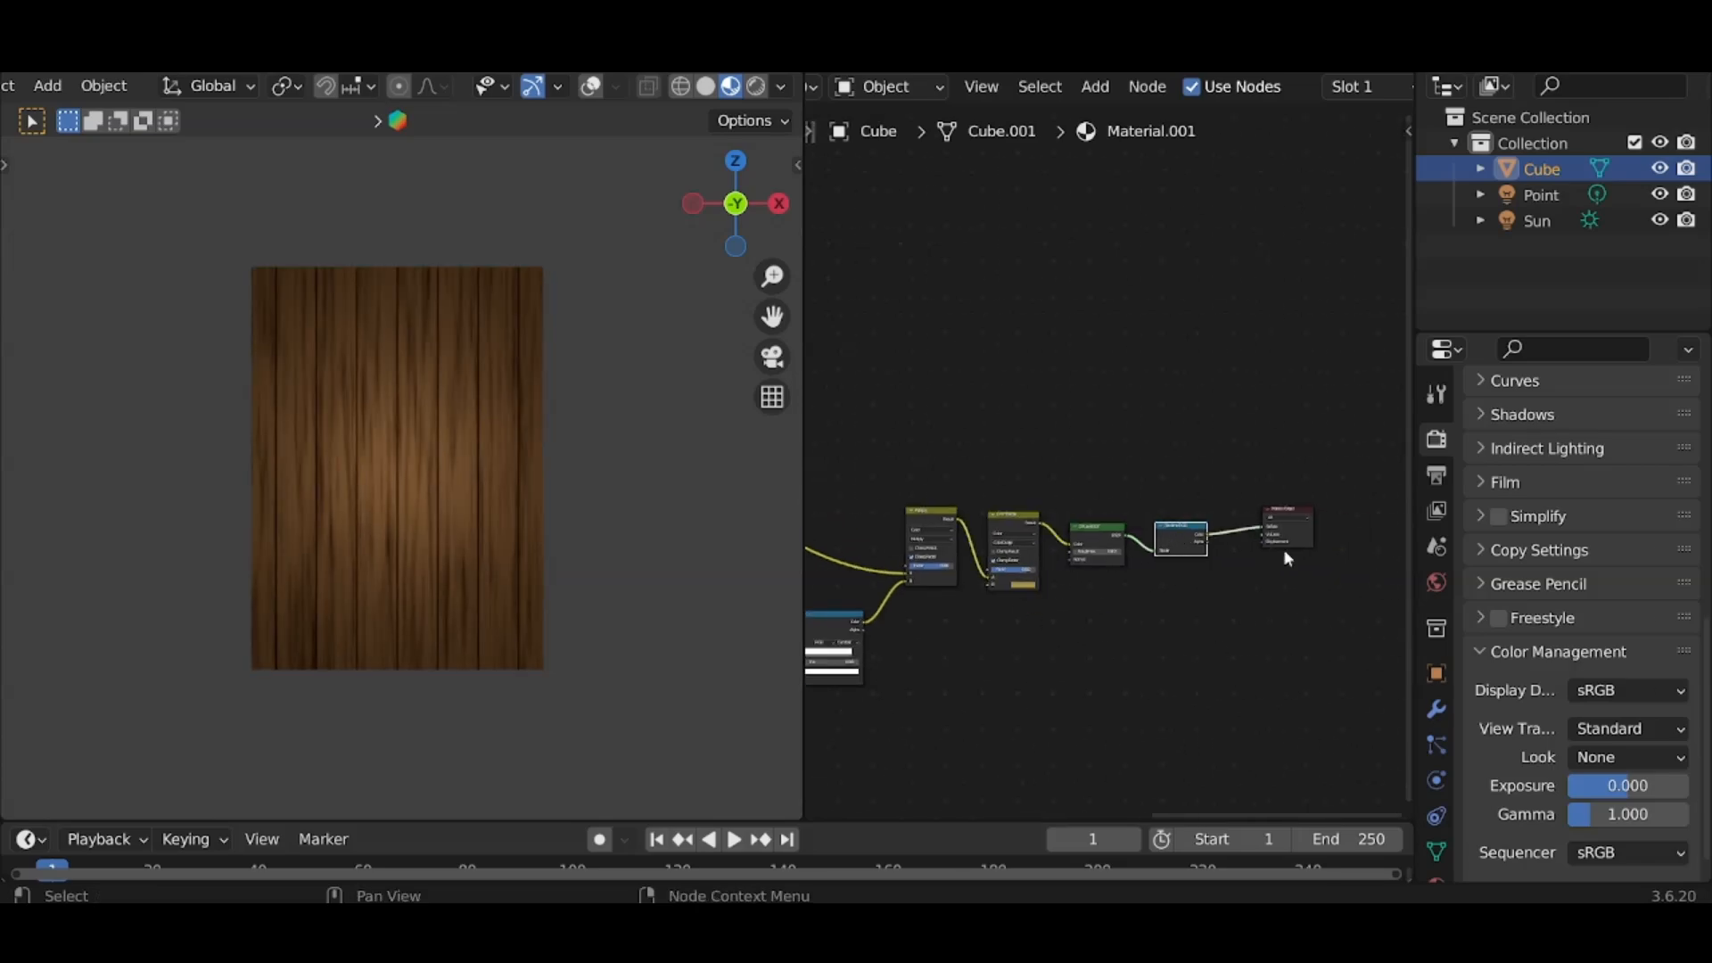
scroll(1194, 597, "up", 2)
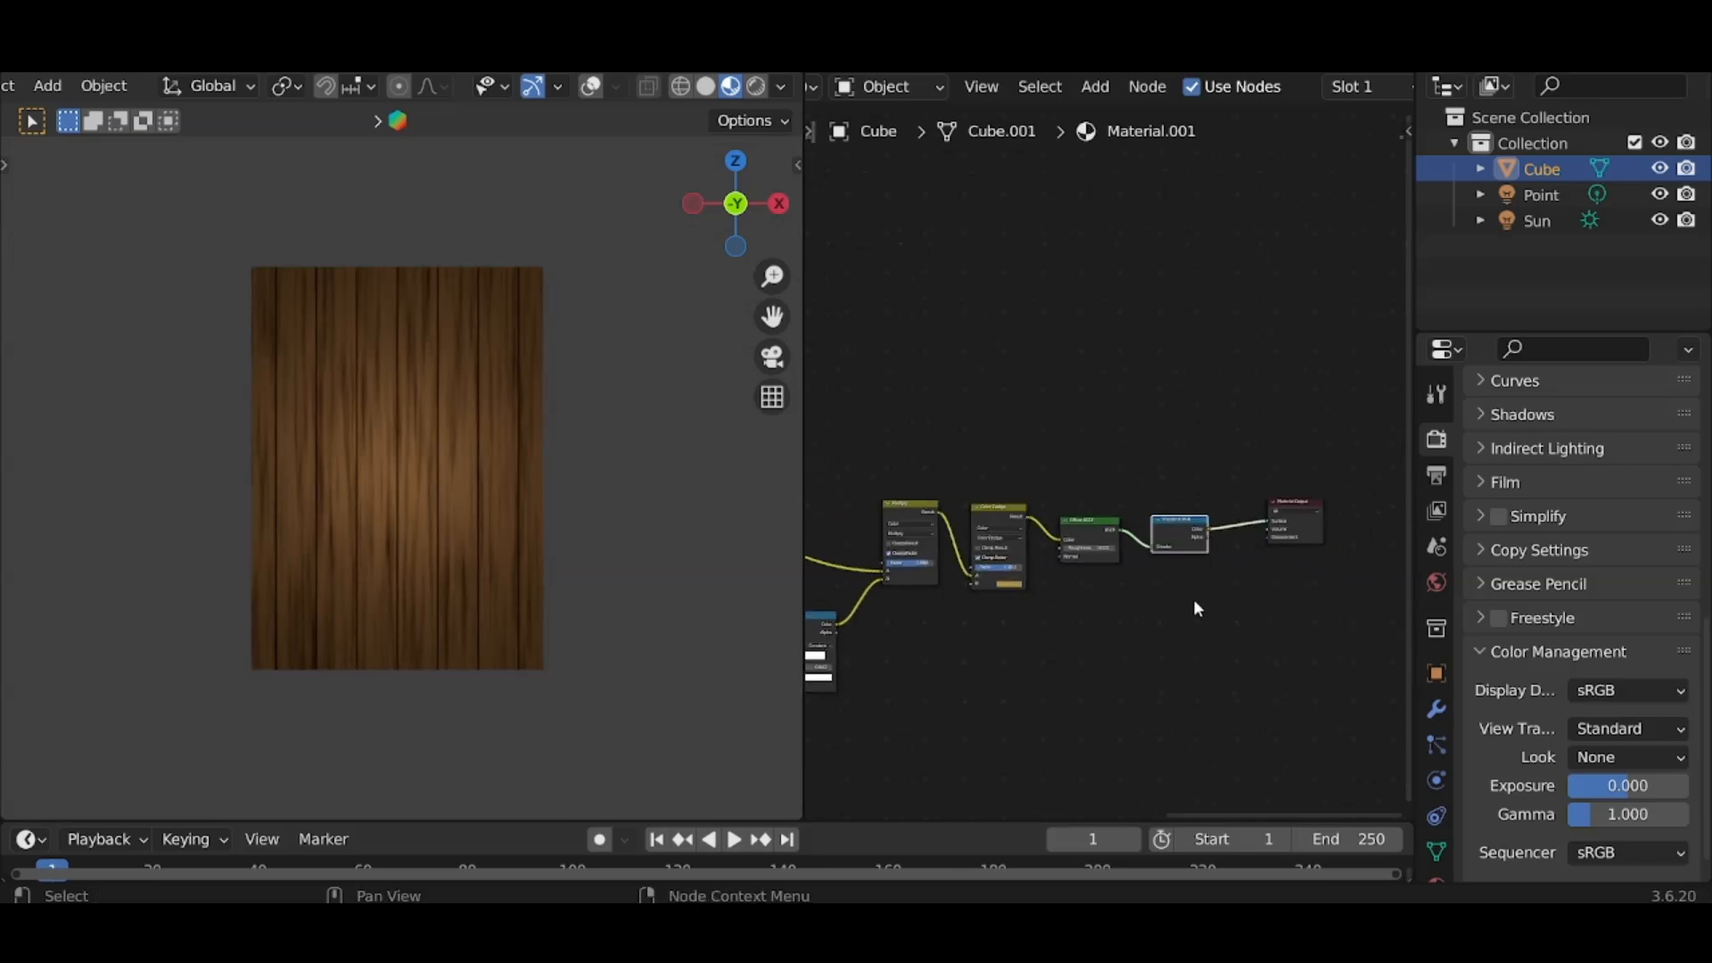
Raise the Point light's power to 50 W after trying 30 W.
left_click(1536, 222)
left_click(1533, 193)
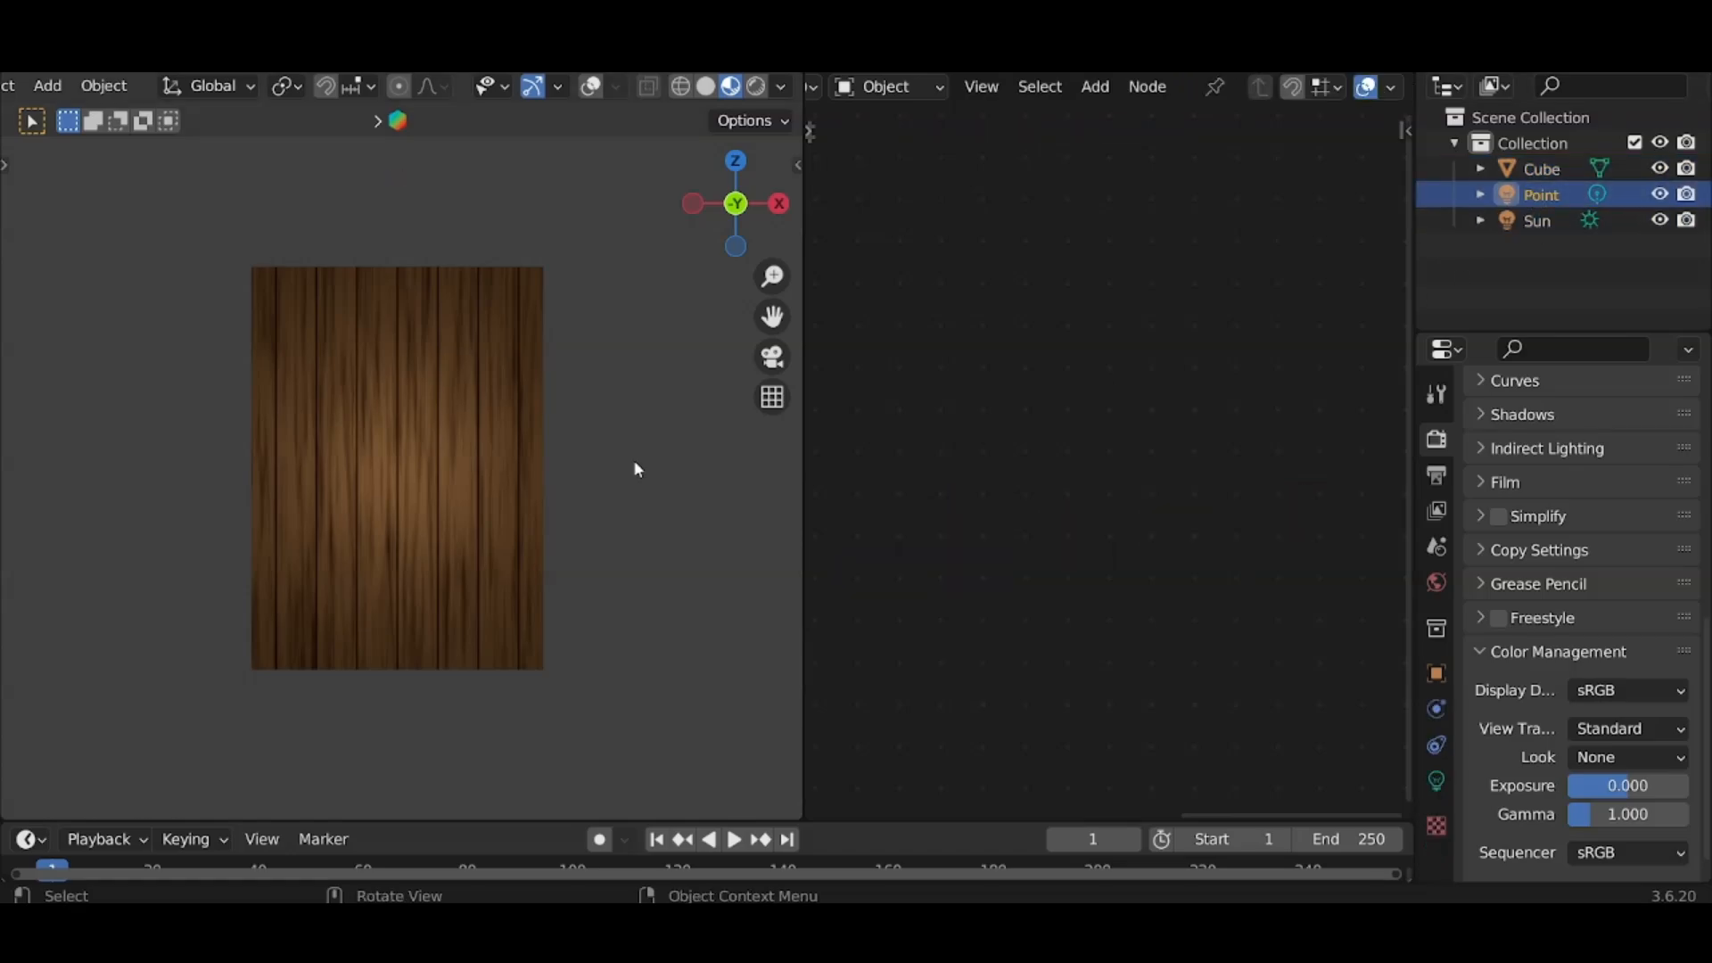
left_click(1436, 781)
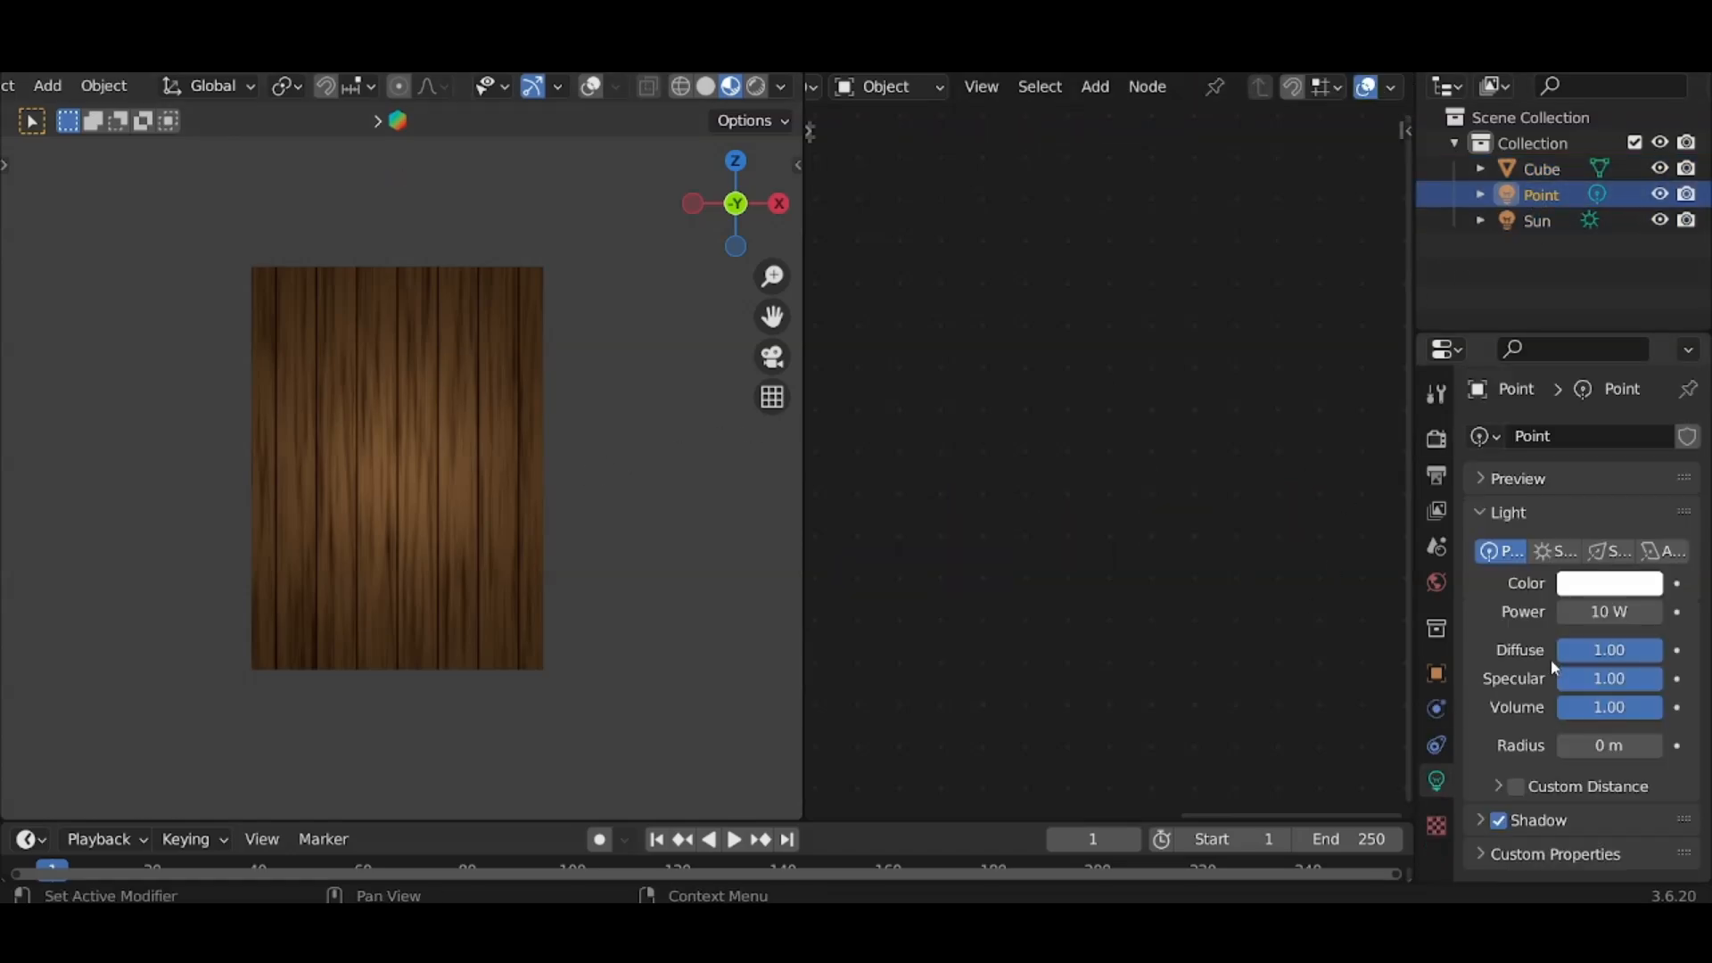
left_click(1606, 613)
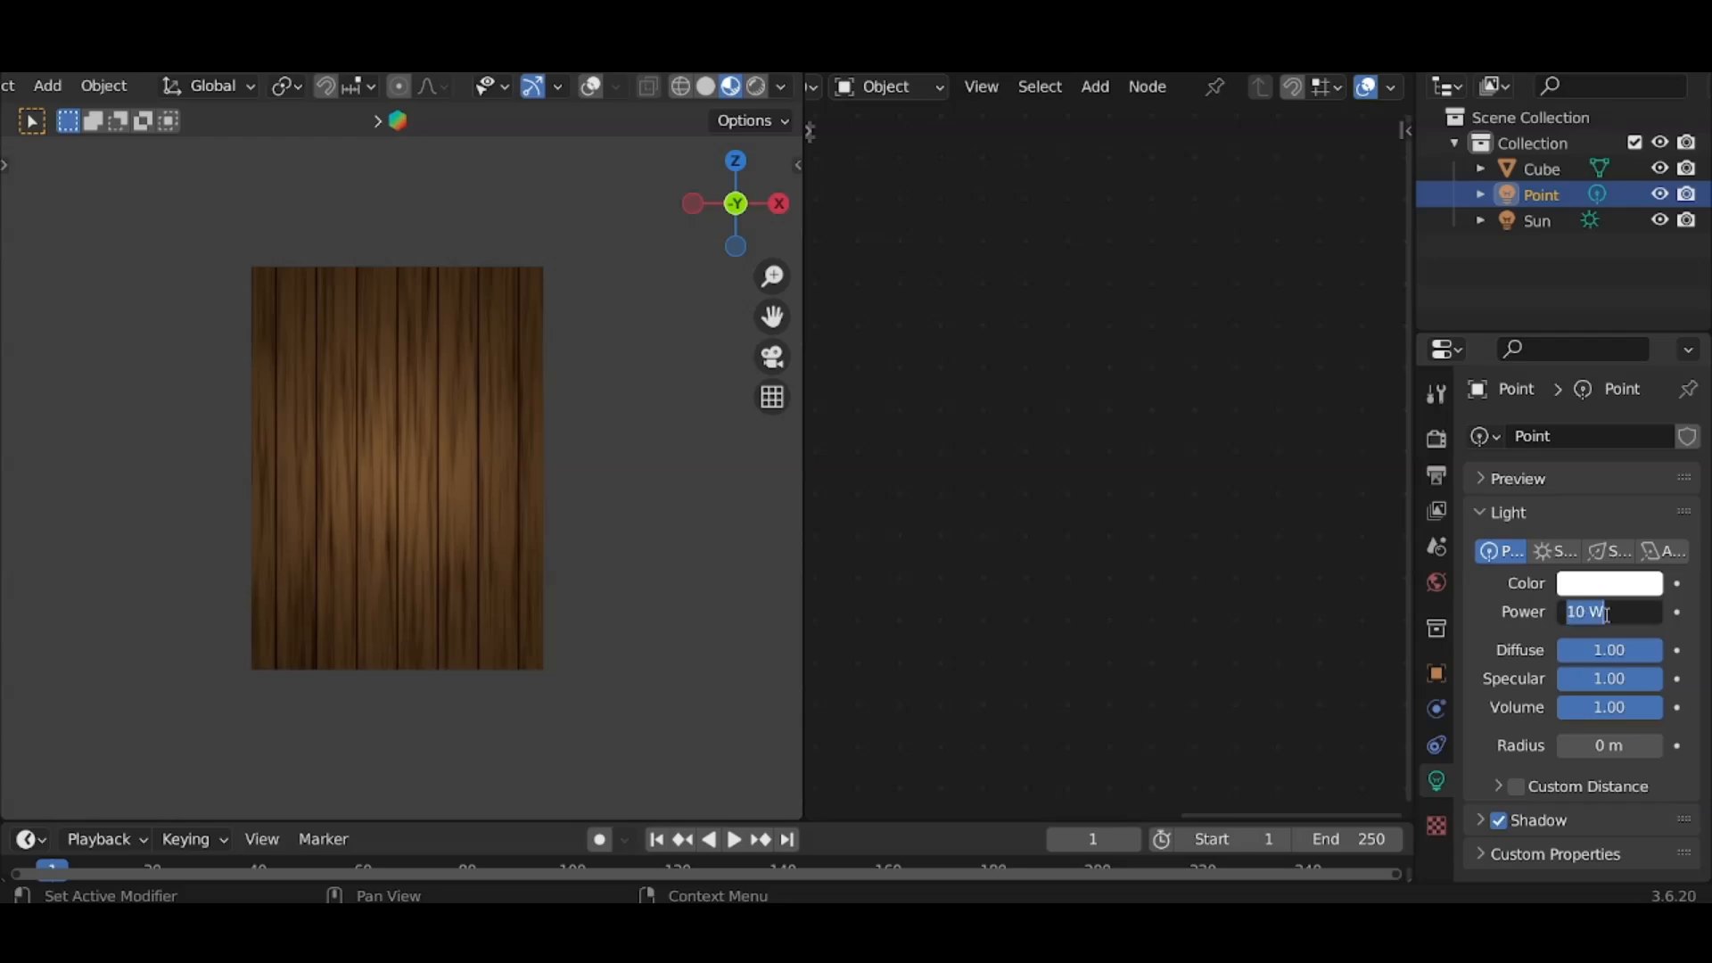
type("30")
key("Return")
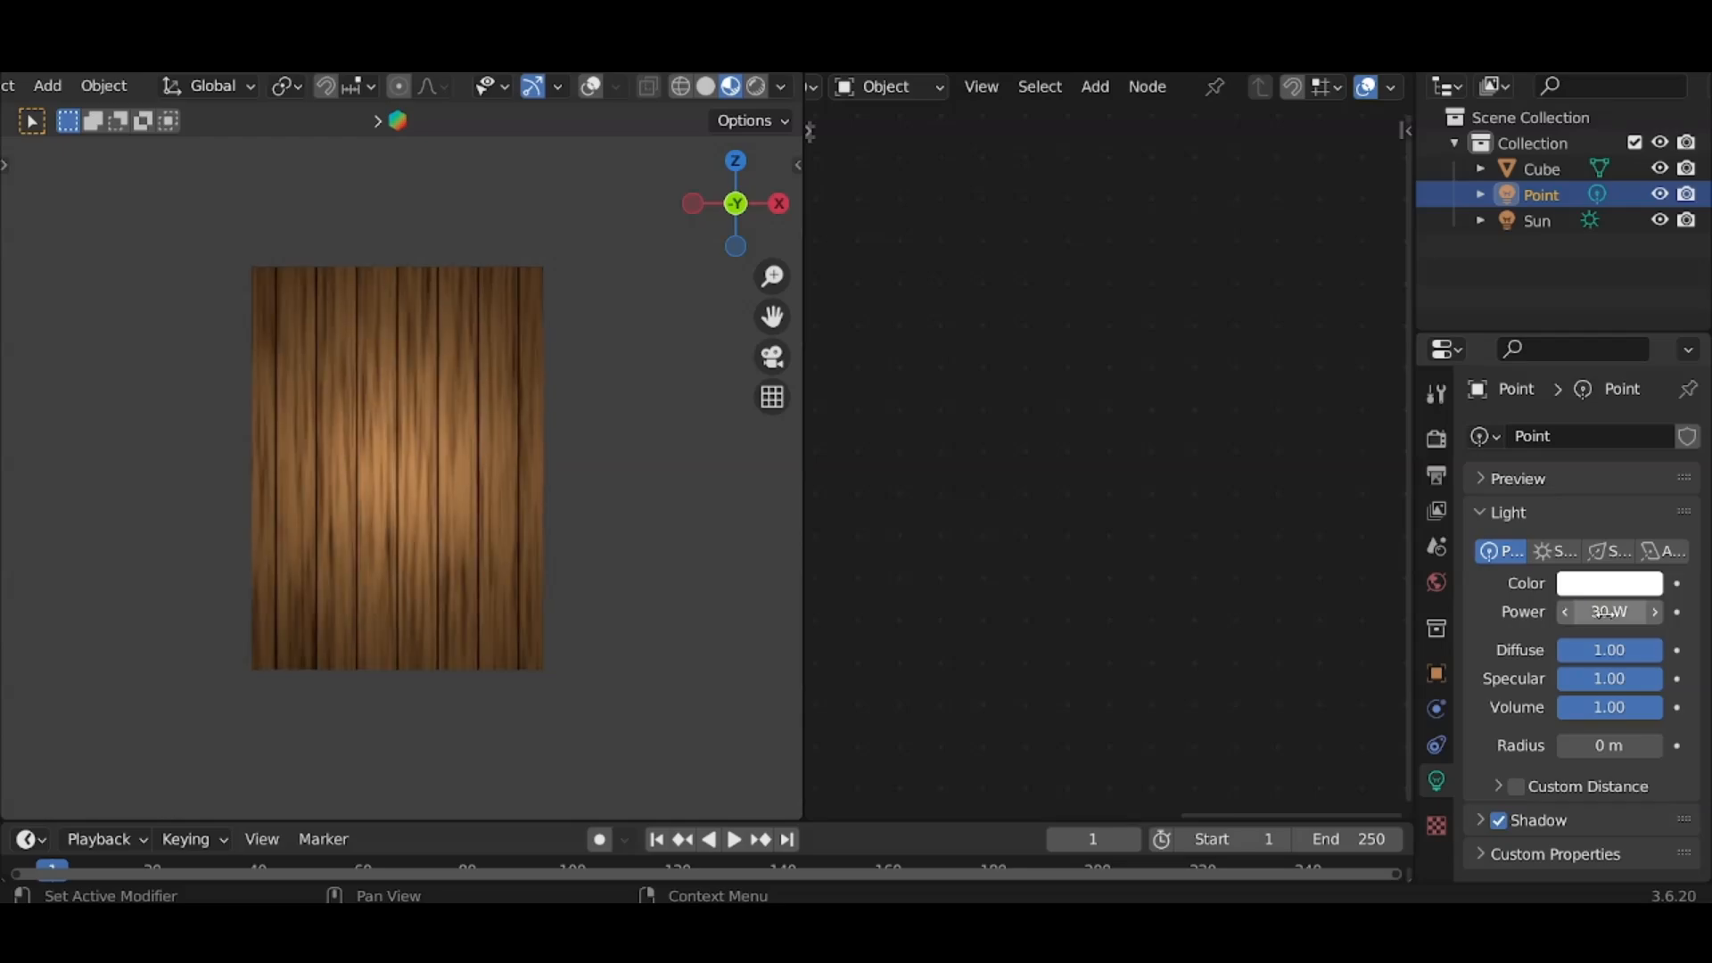
left_click(1605, 612)
type("50")
key("Return")
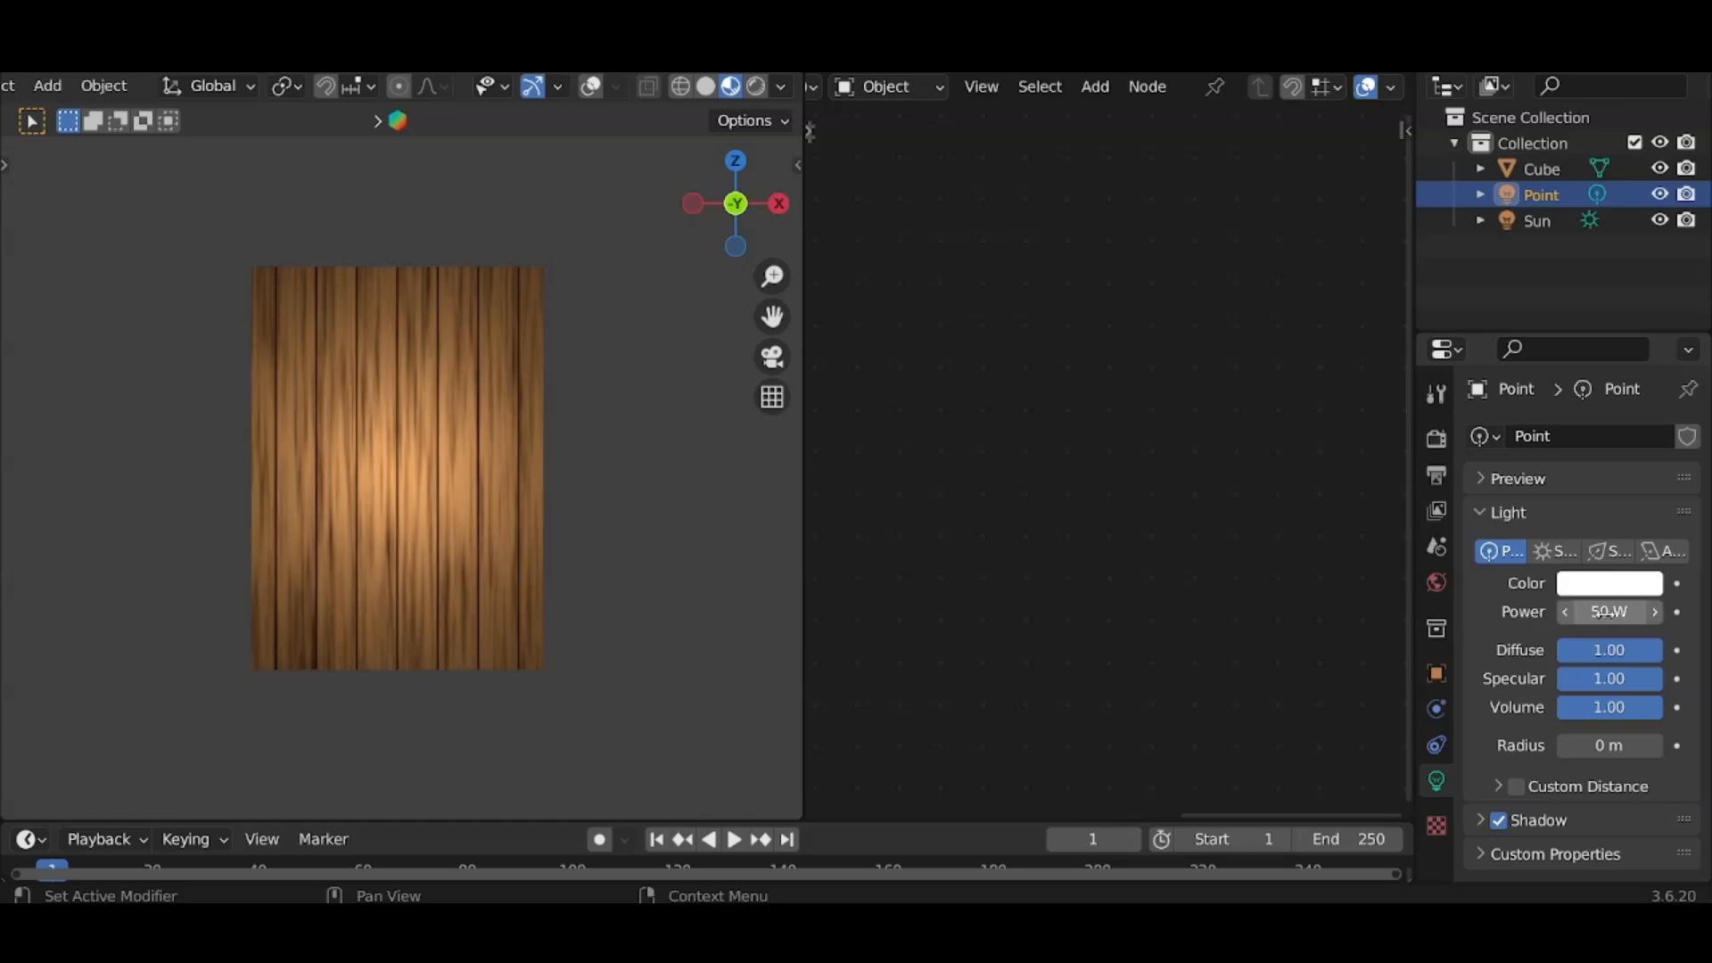
Raise the Point light's power to 100 W after trying 80 W.
left_click(1605, 613)
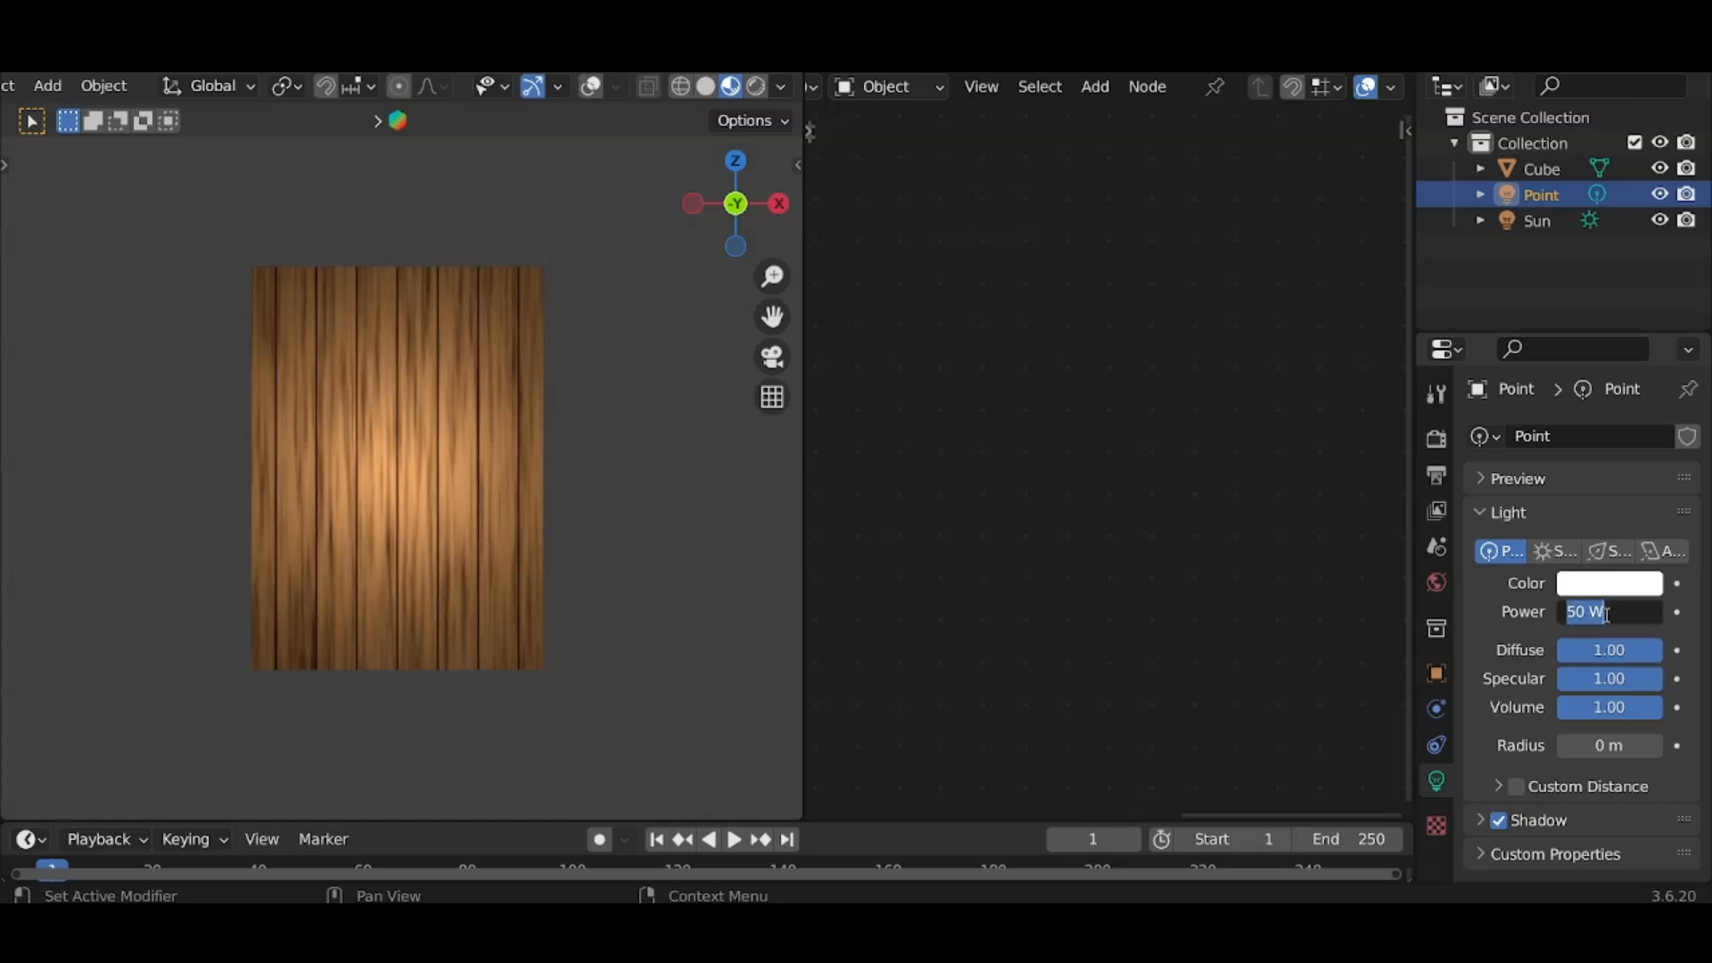
type("80")
key("Return")
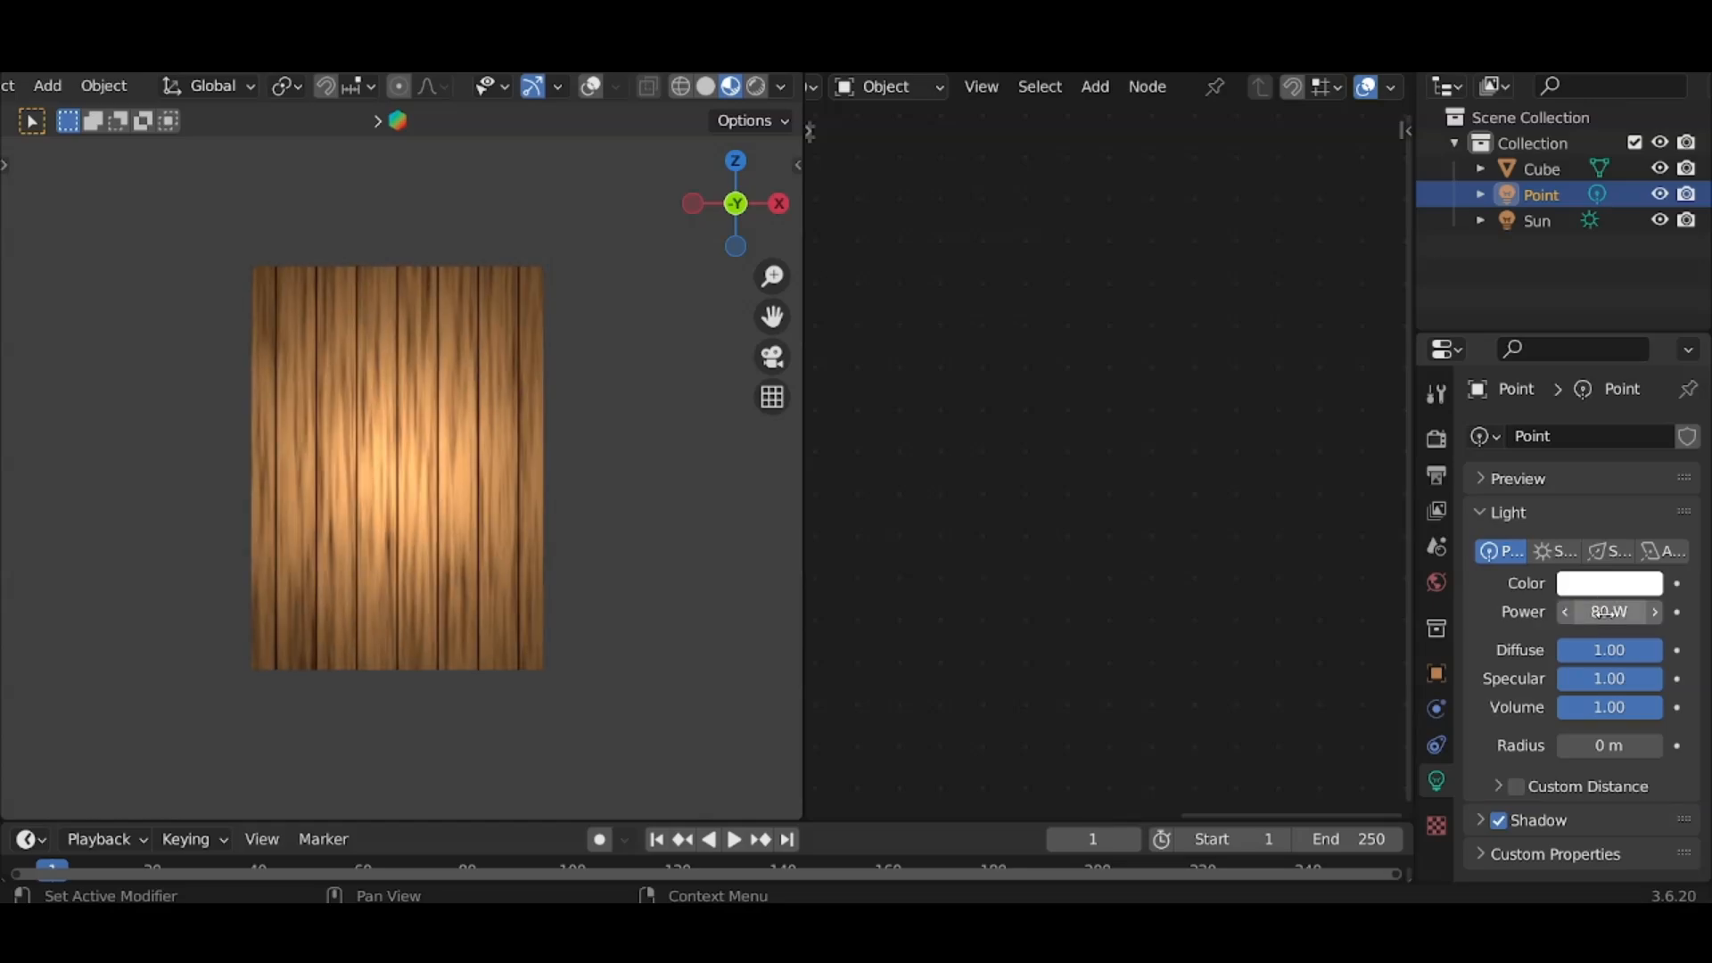
left_click(1588, 612)
type("100")
key("Return")
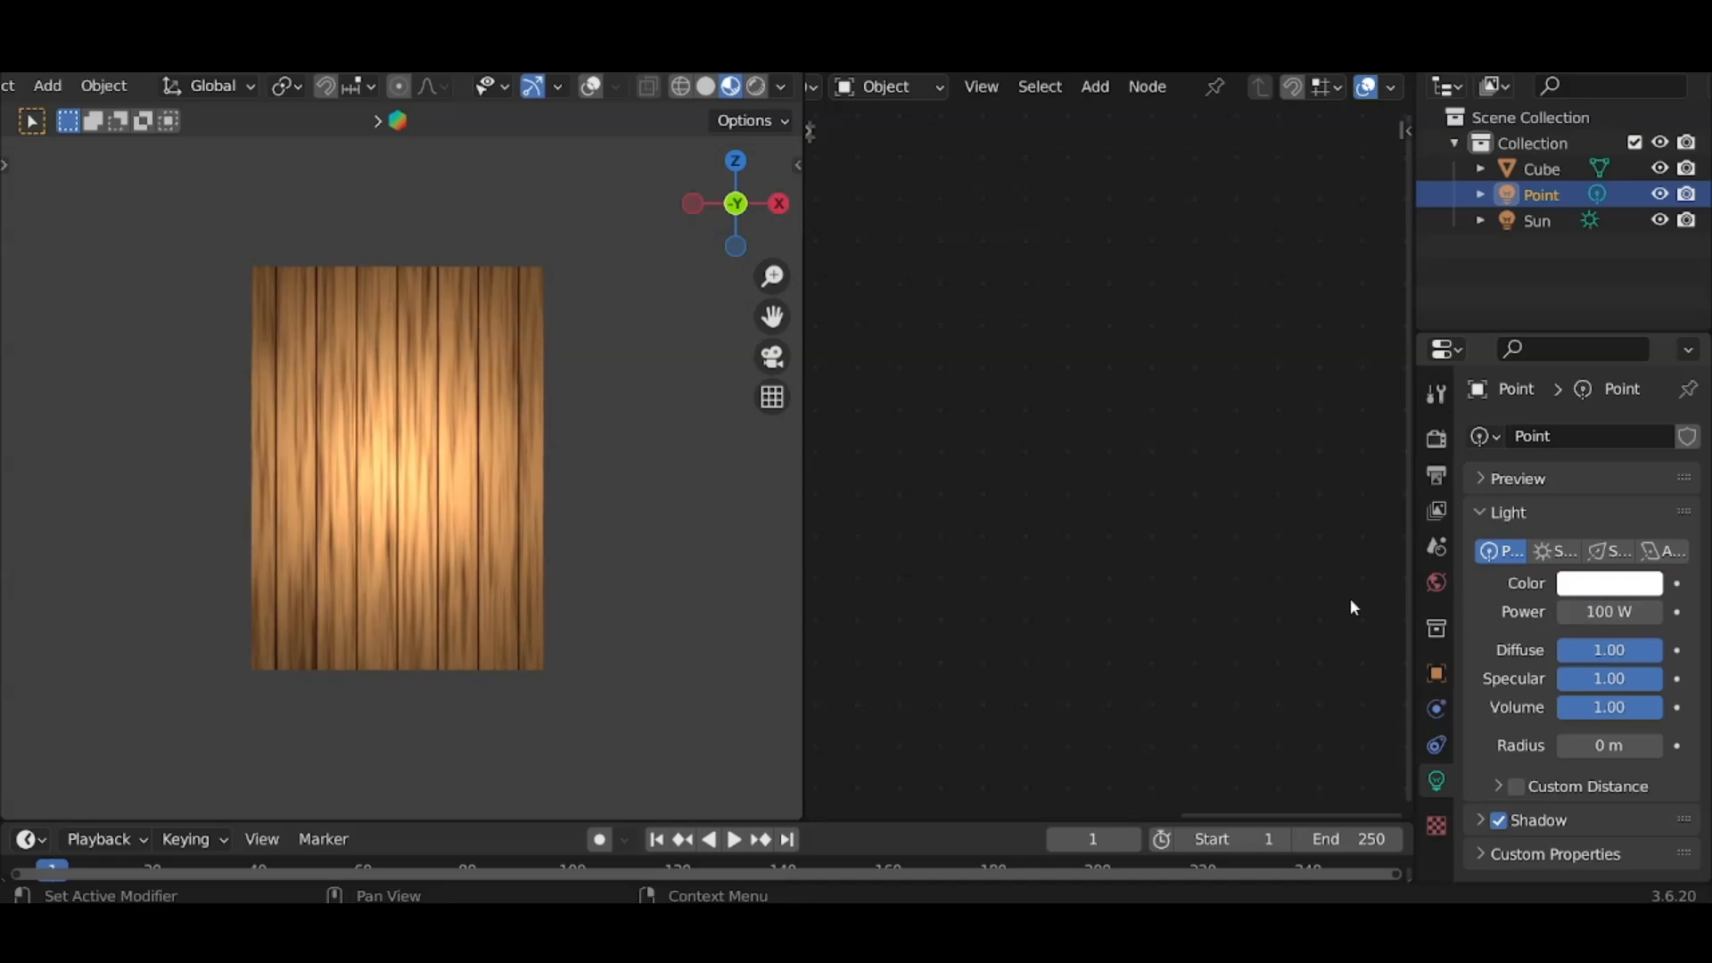
Show the viewport overlays and move the Point light about 0.17 m along the negative global Y axis.
left_click(590, 86)
mouse_move(482, 518)
middle_mouse_down()
mouse_move(446, 545)
mouse_move(463, 530)
middle_mouse_up()
key("g")
key("y")
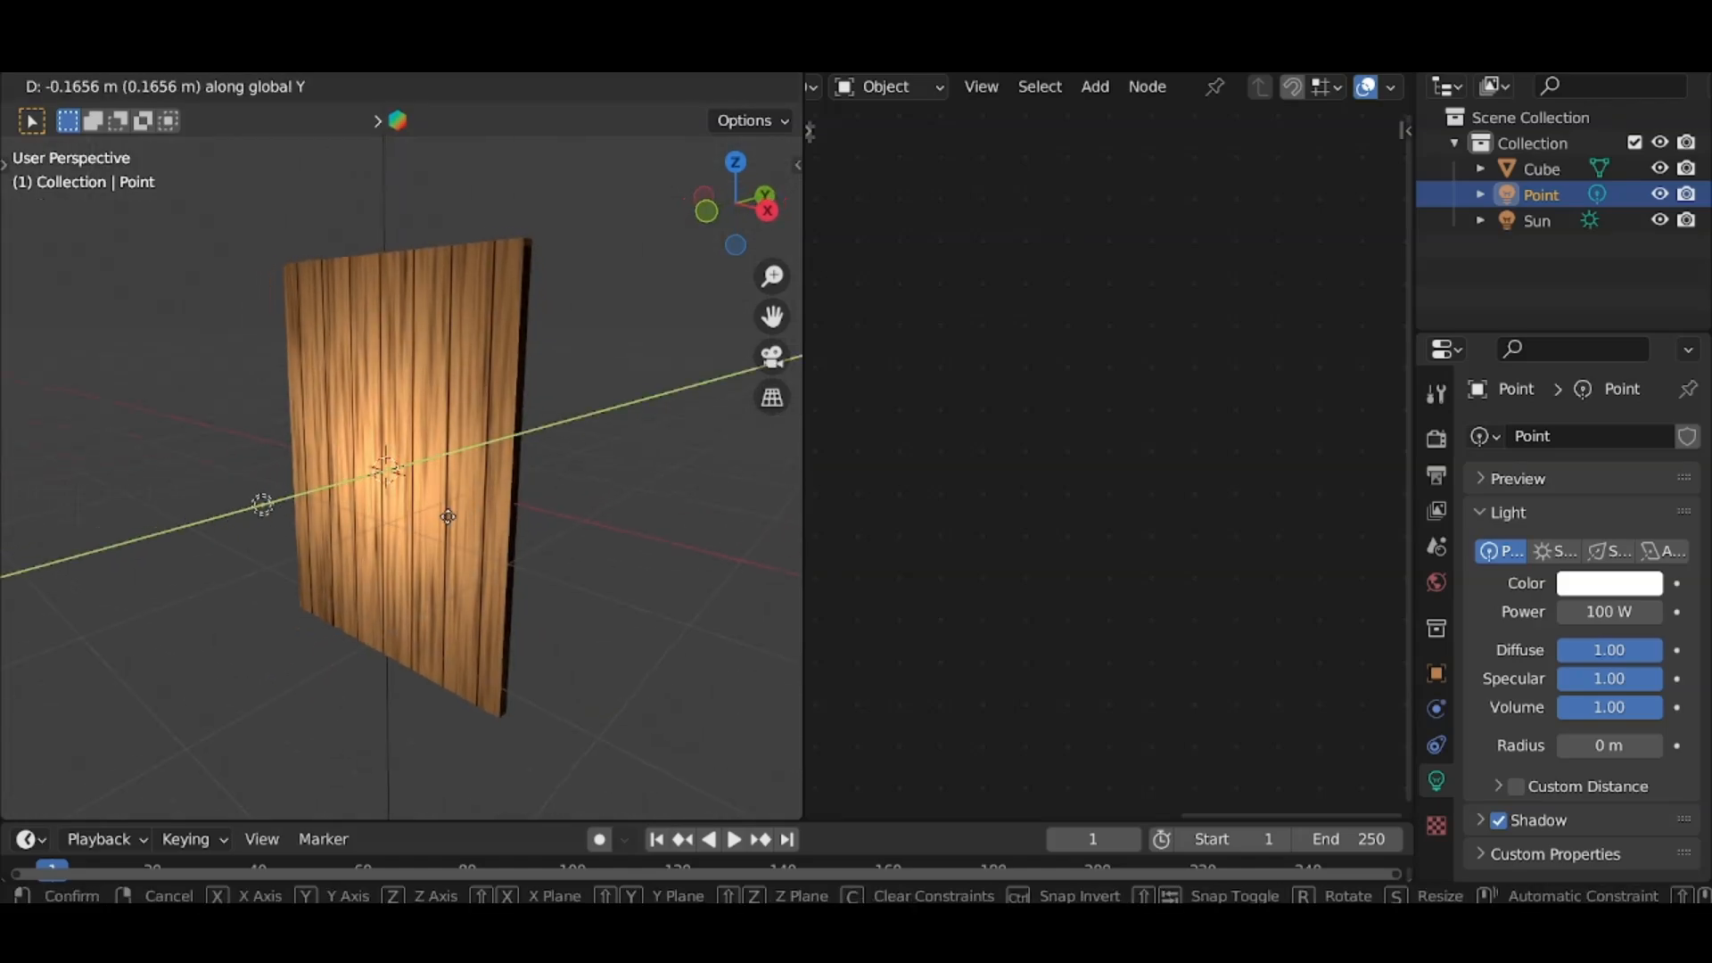
left_click(448, 516)
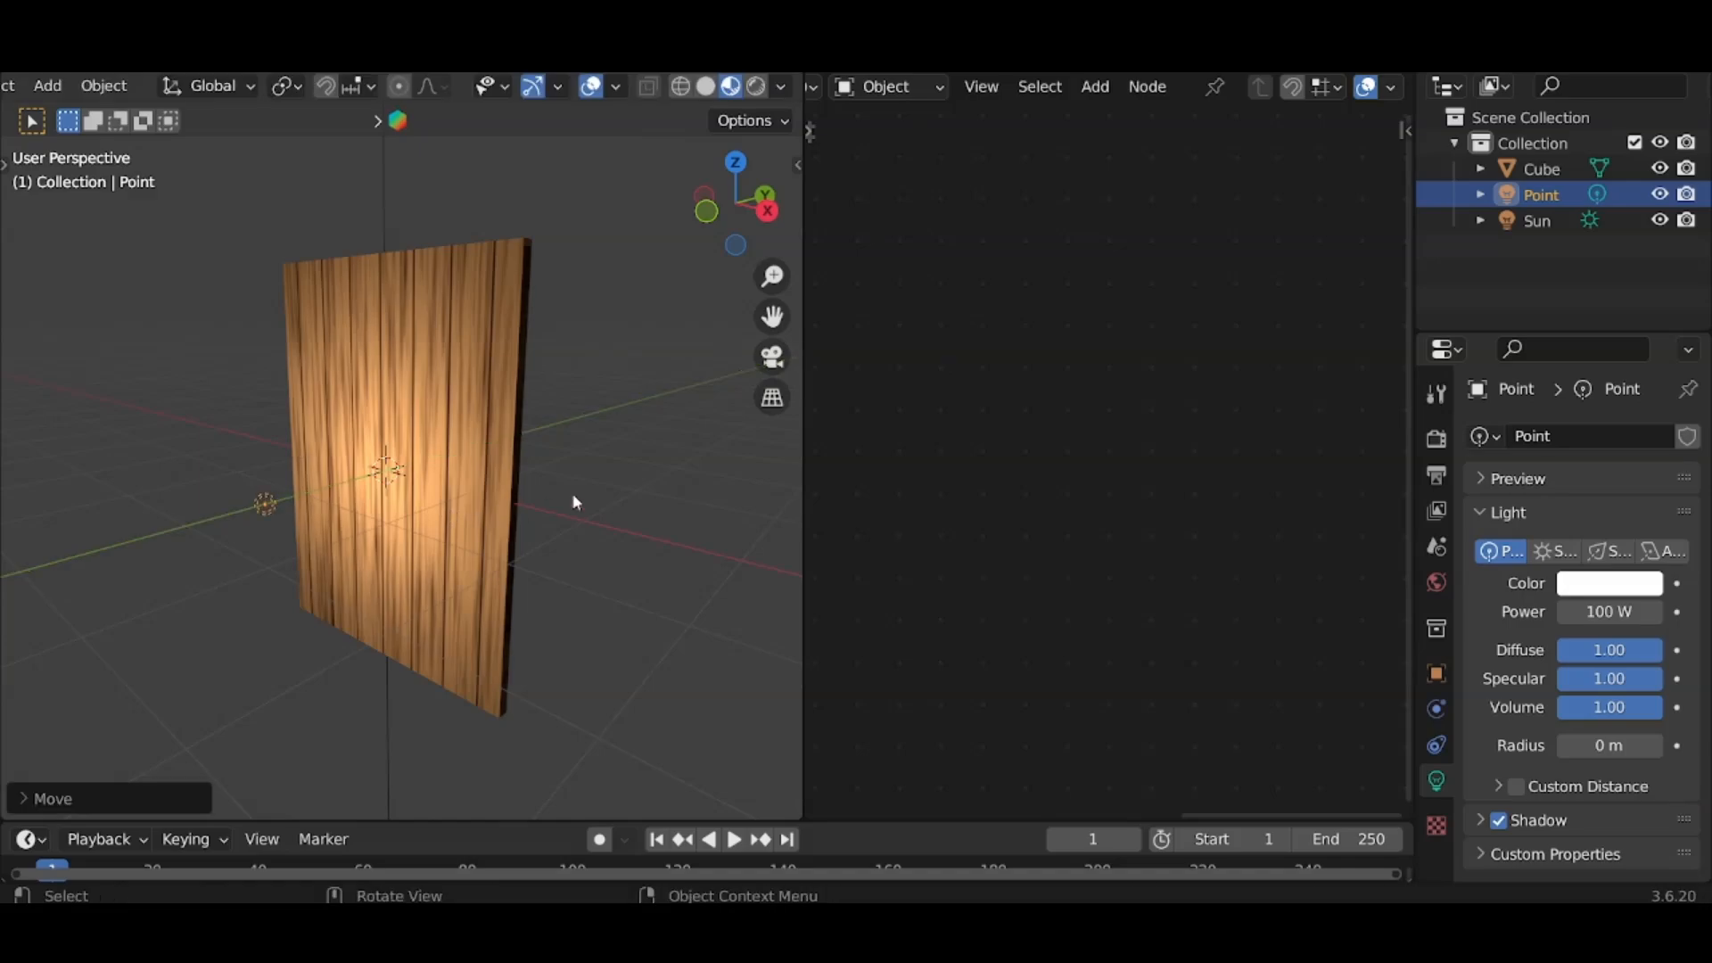
key("KP_1")
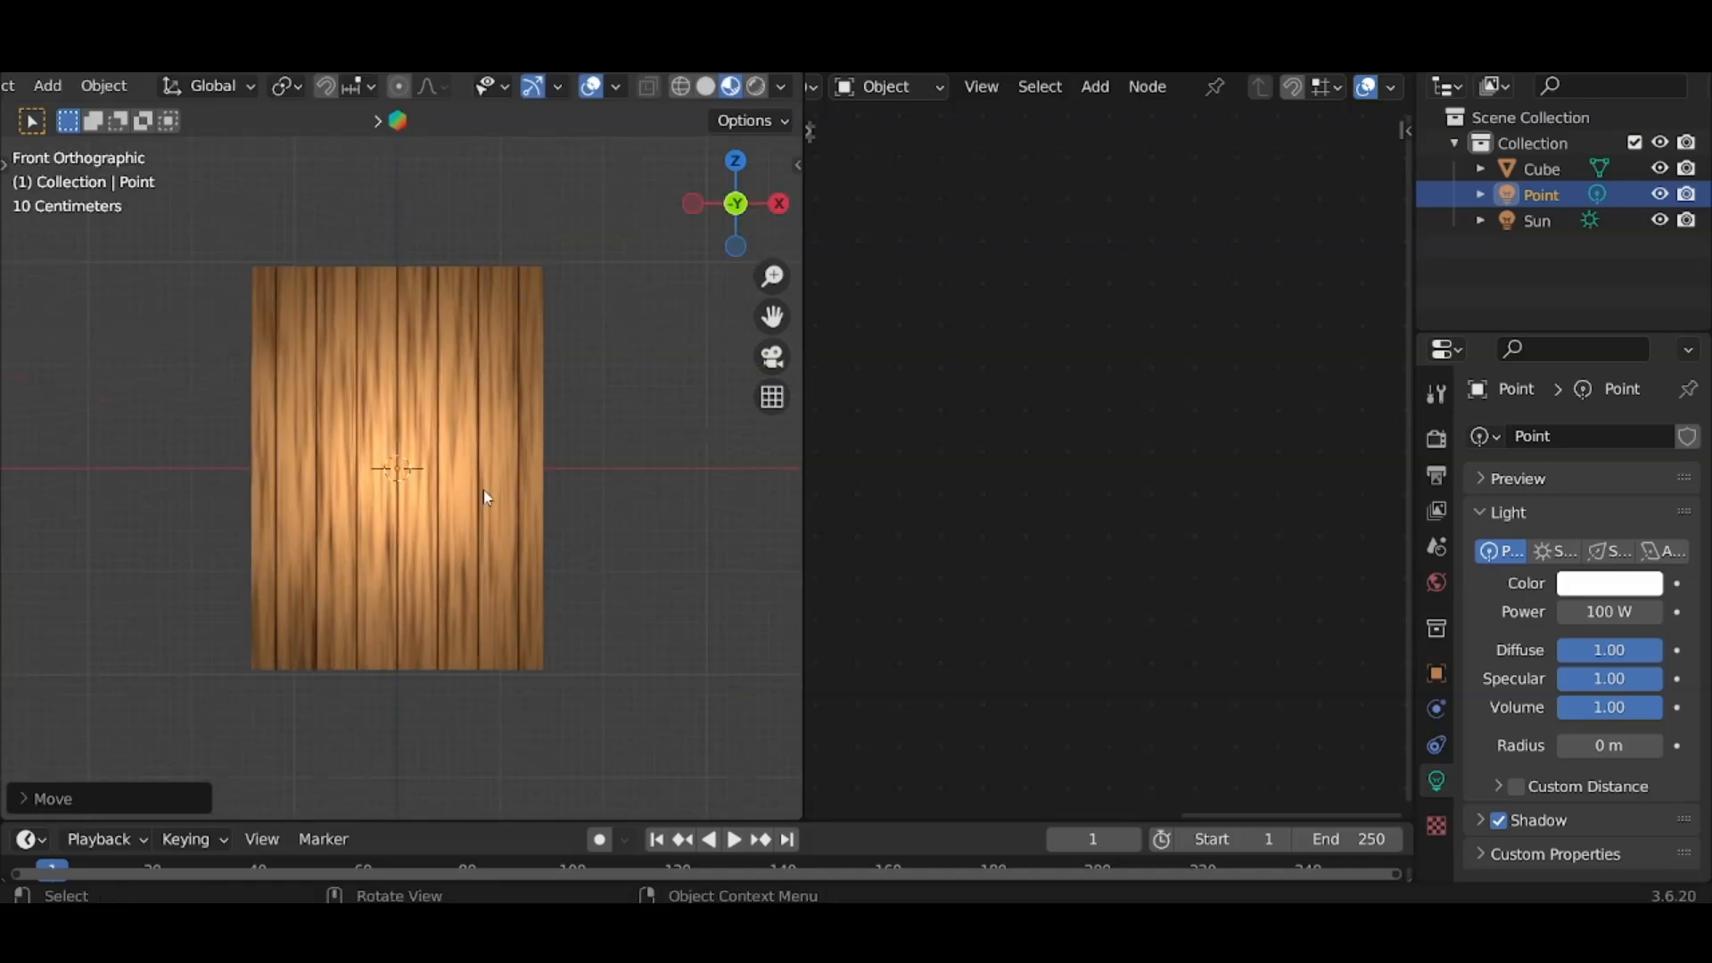
Change the Point light's color from white to light blue.
left_click(1609, 584)
left_click_drag(1523, 335, 1530, 418)
left_click_drag(1573, 525, 1494, 494)
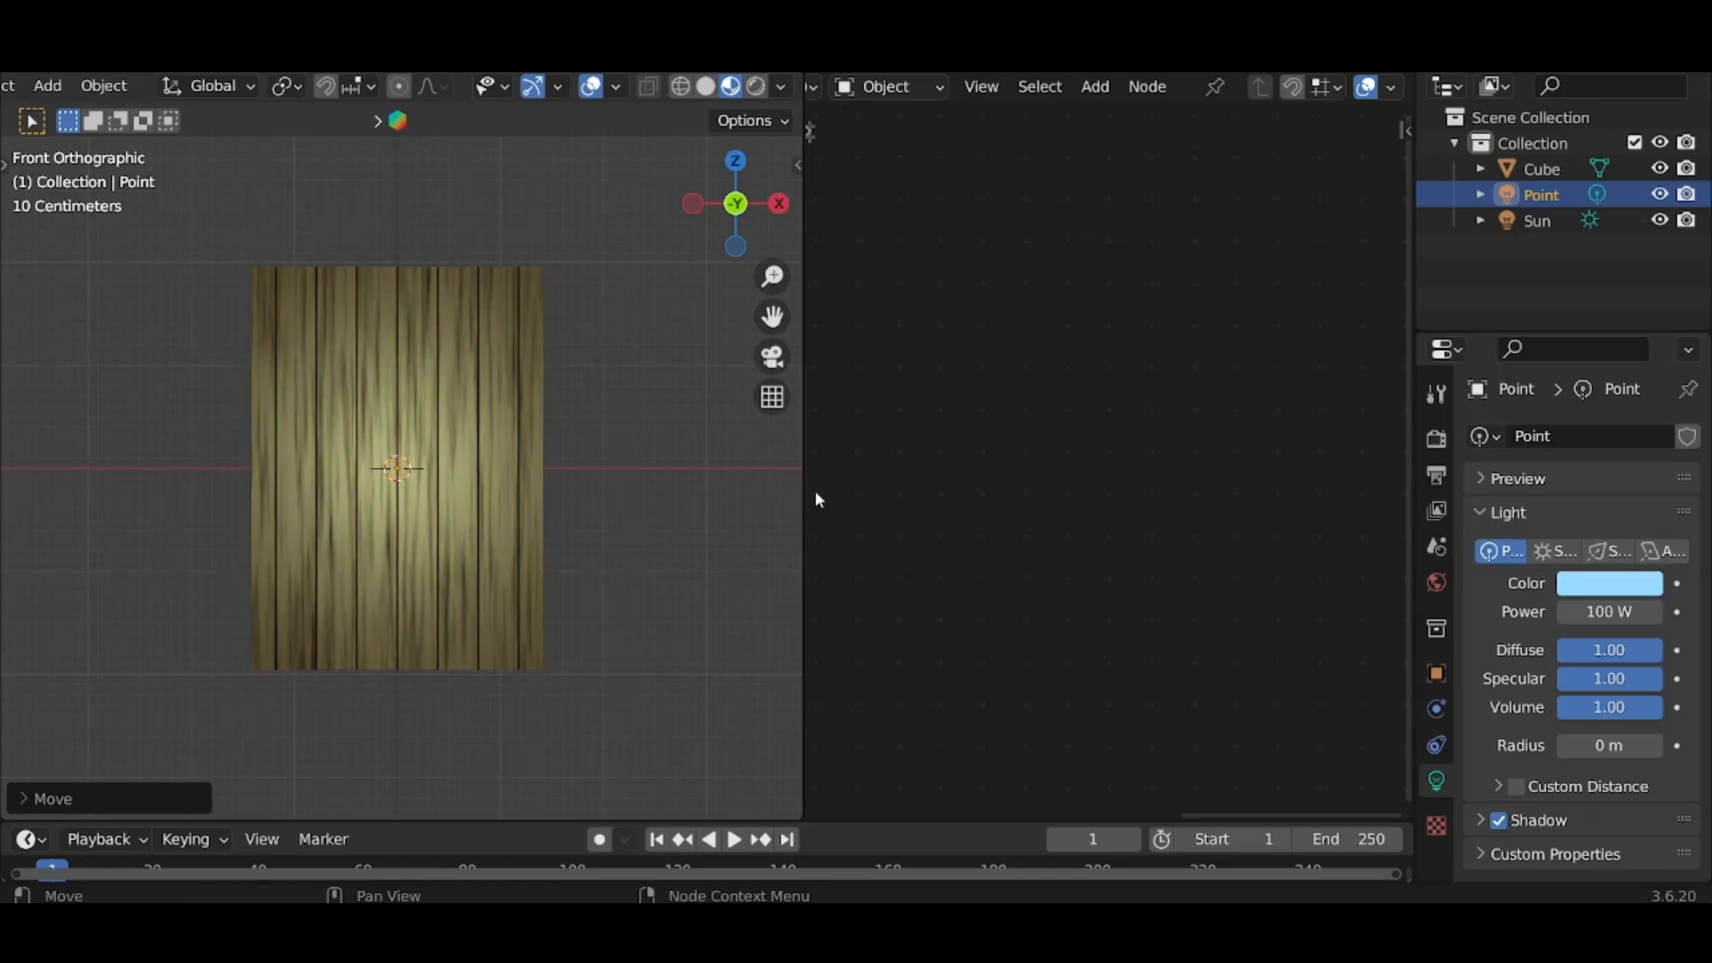